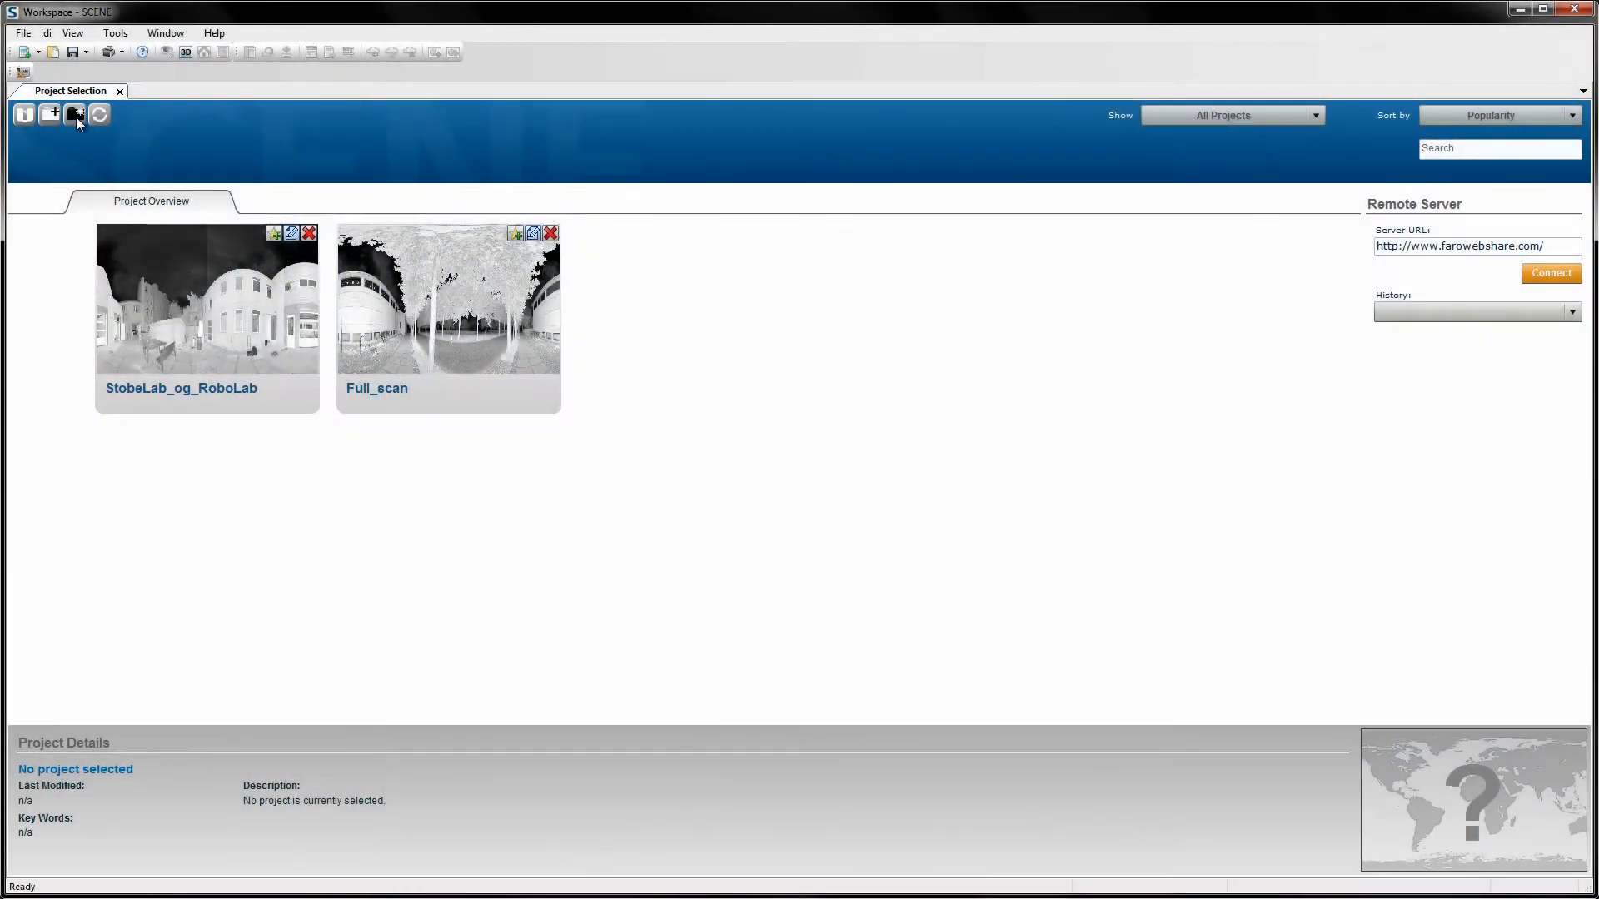
Create a new scan project named Stairs_test in C:\Laserscans and open it
left_click(75, 115)
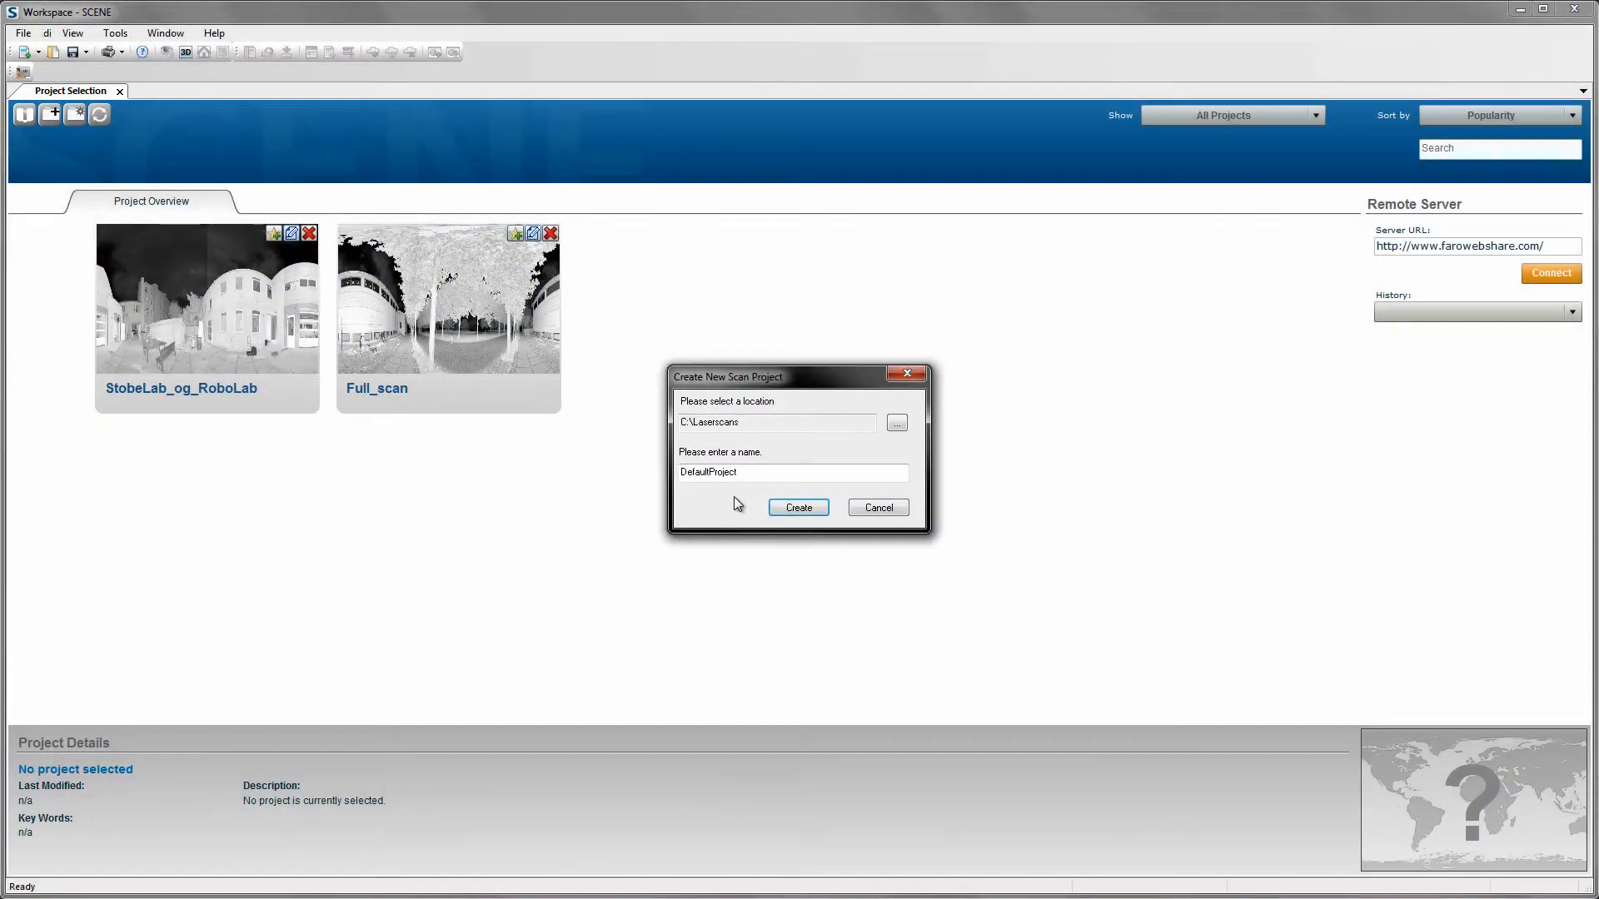
double_click(763, 475)
type("Stairs_test")
left_click(793, 510)
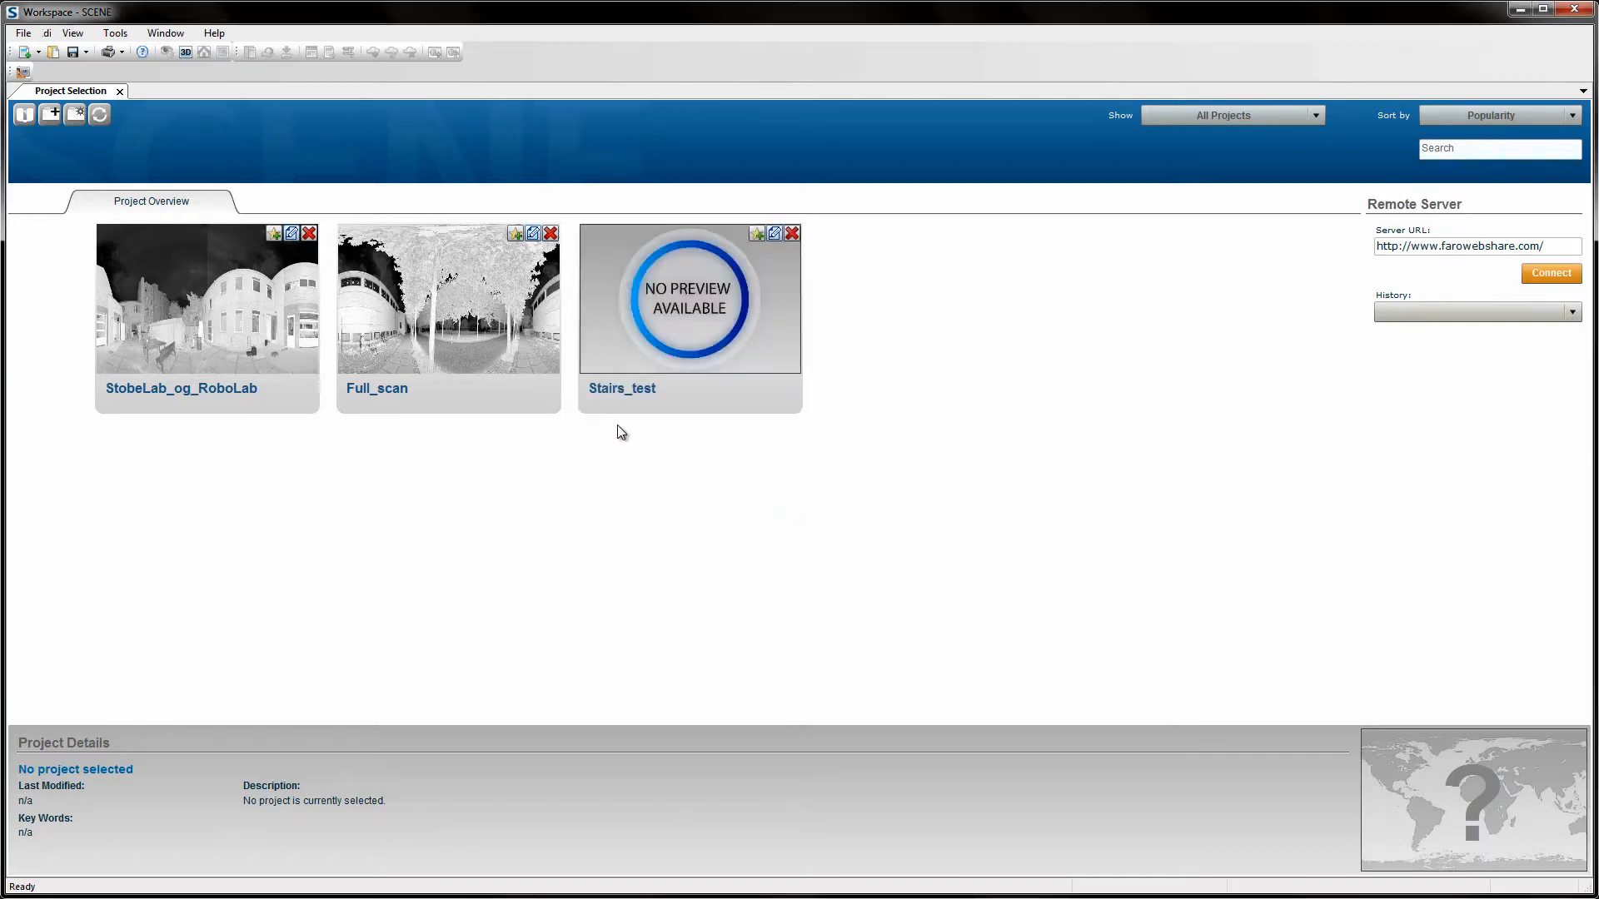
left_click(621, 403)
right_click(616, 391)
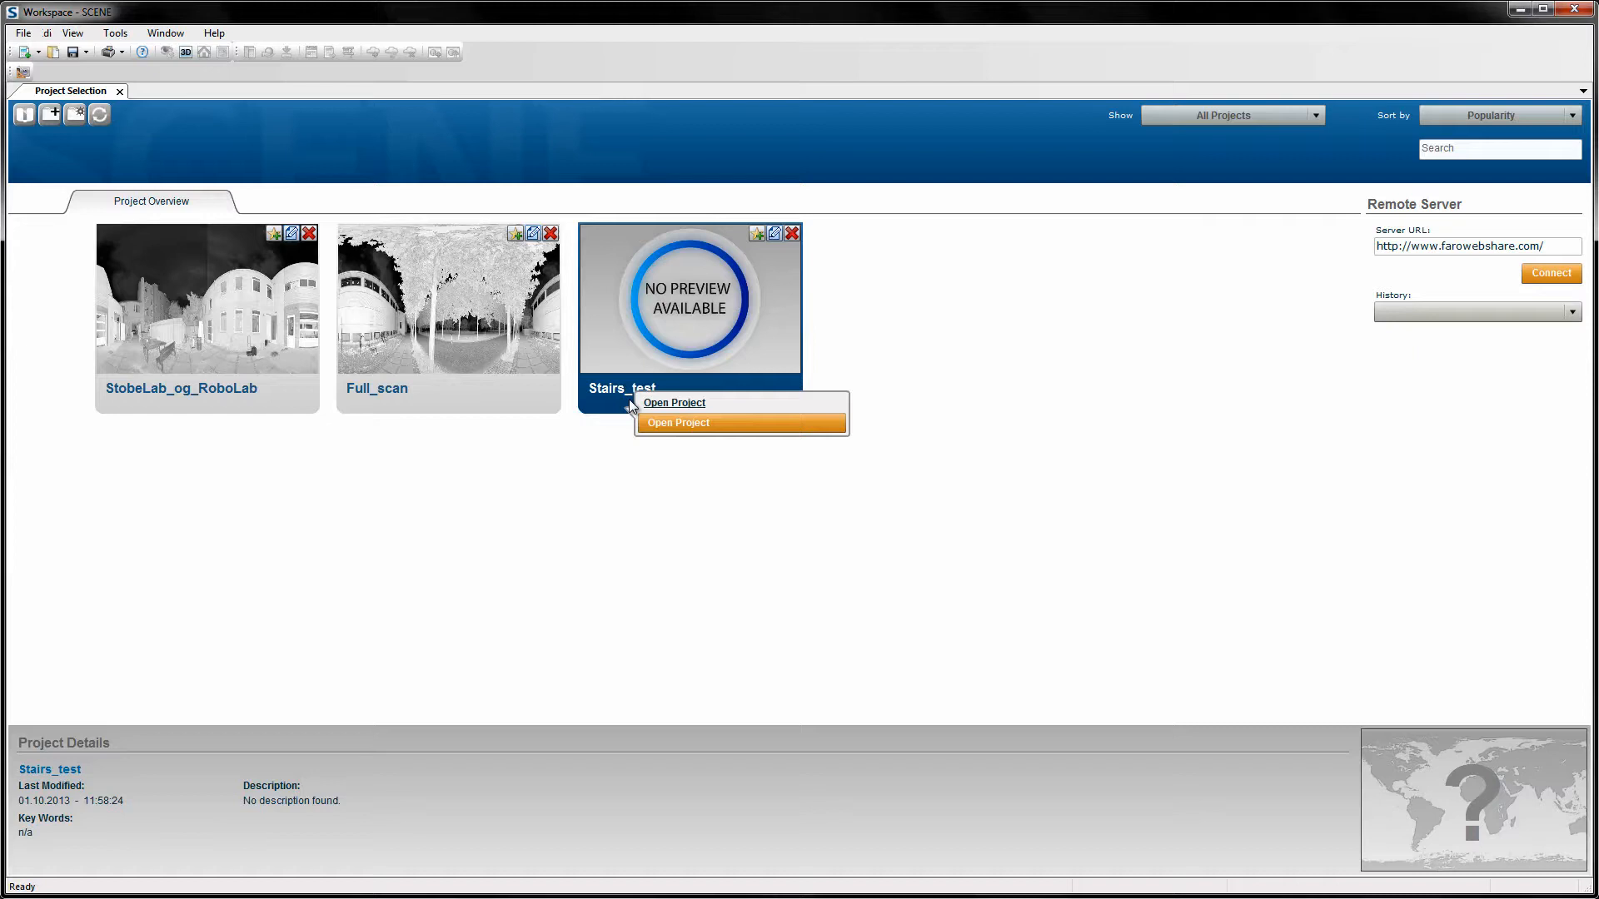
left_click(683, 425)
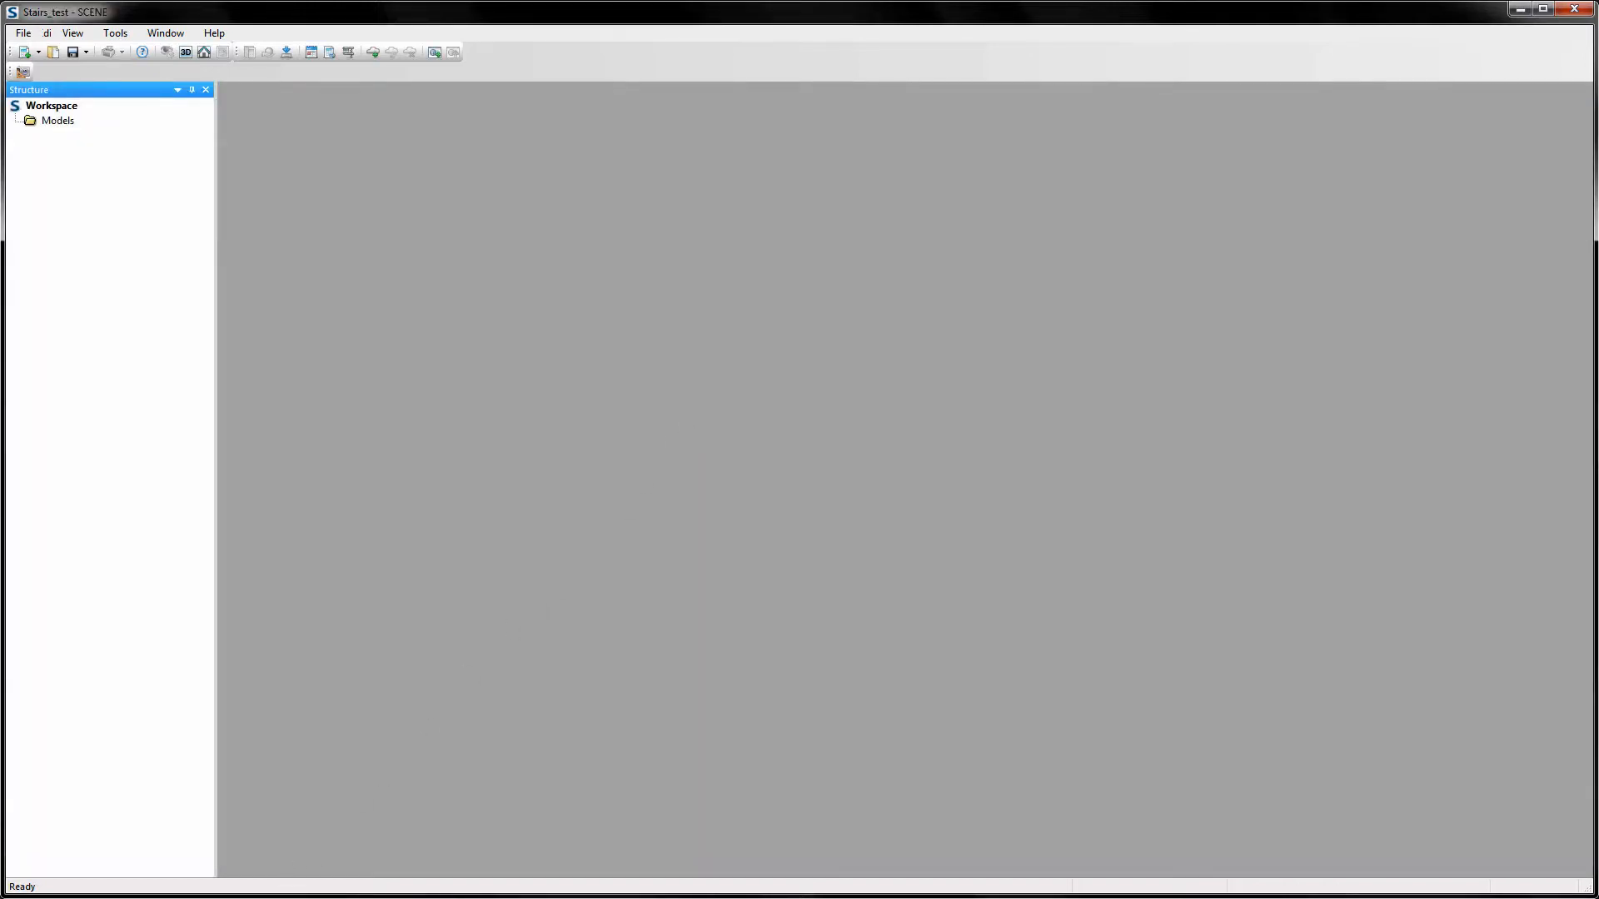
Import the scans MAD_012, MAD_013, MAD_014 and MAD_016 from the Music Hall folder into the workspace
key("alt+Tab")
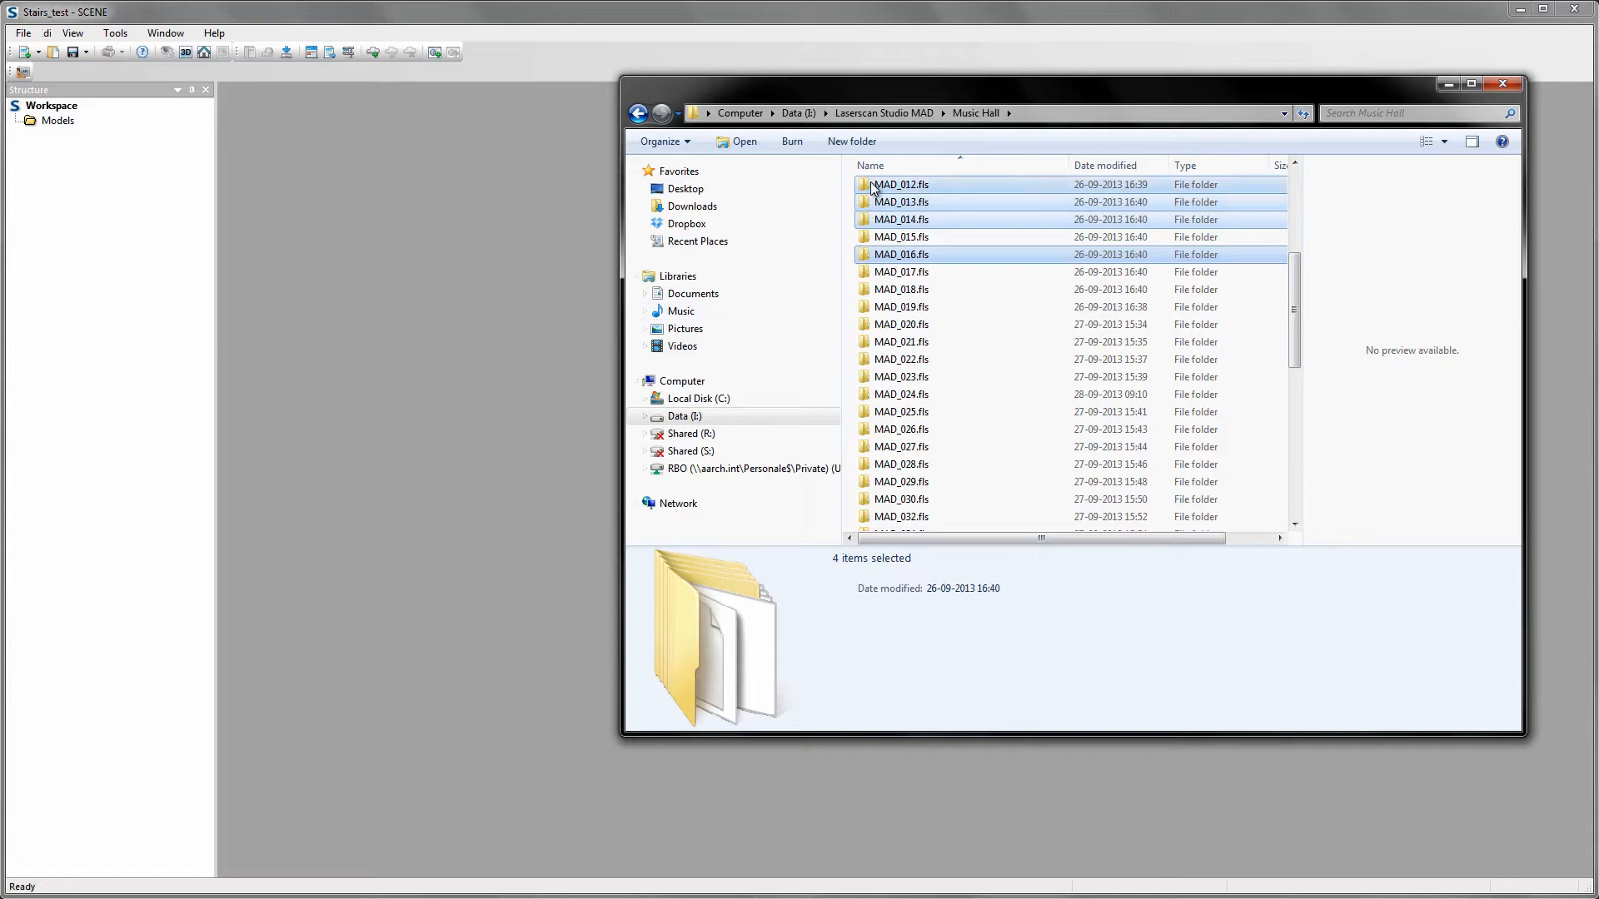
left_click_drag(874, 188, 78, 265)
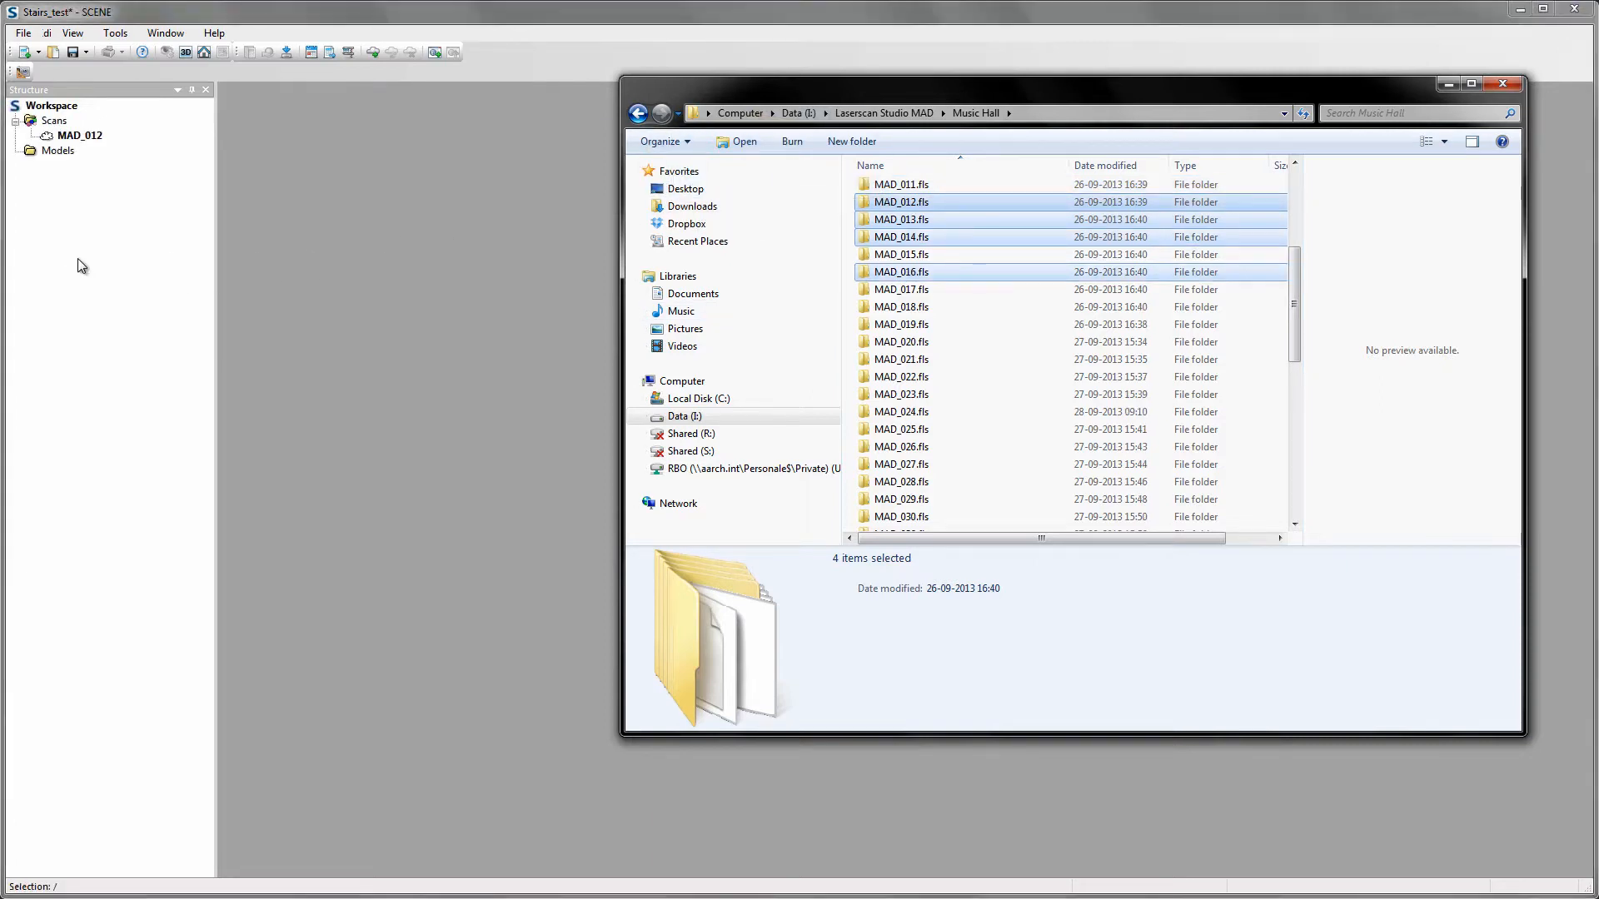
left_click(1448, 84)
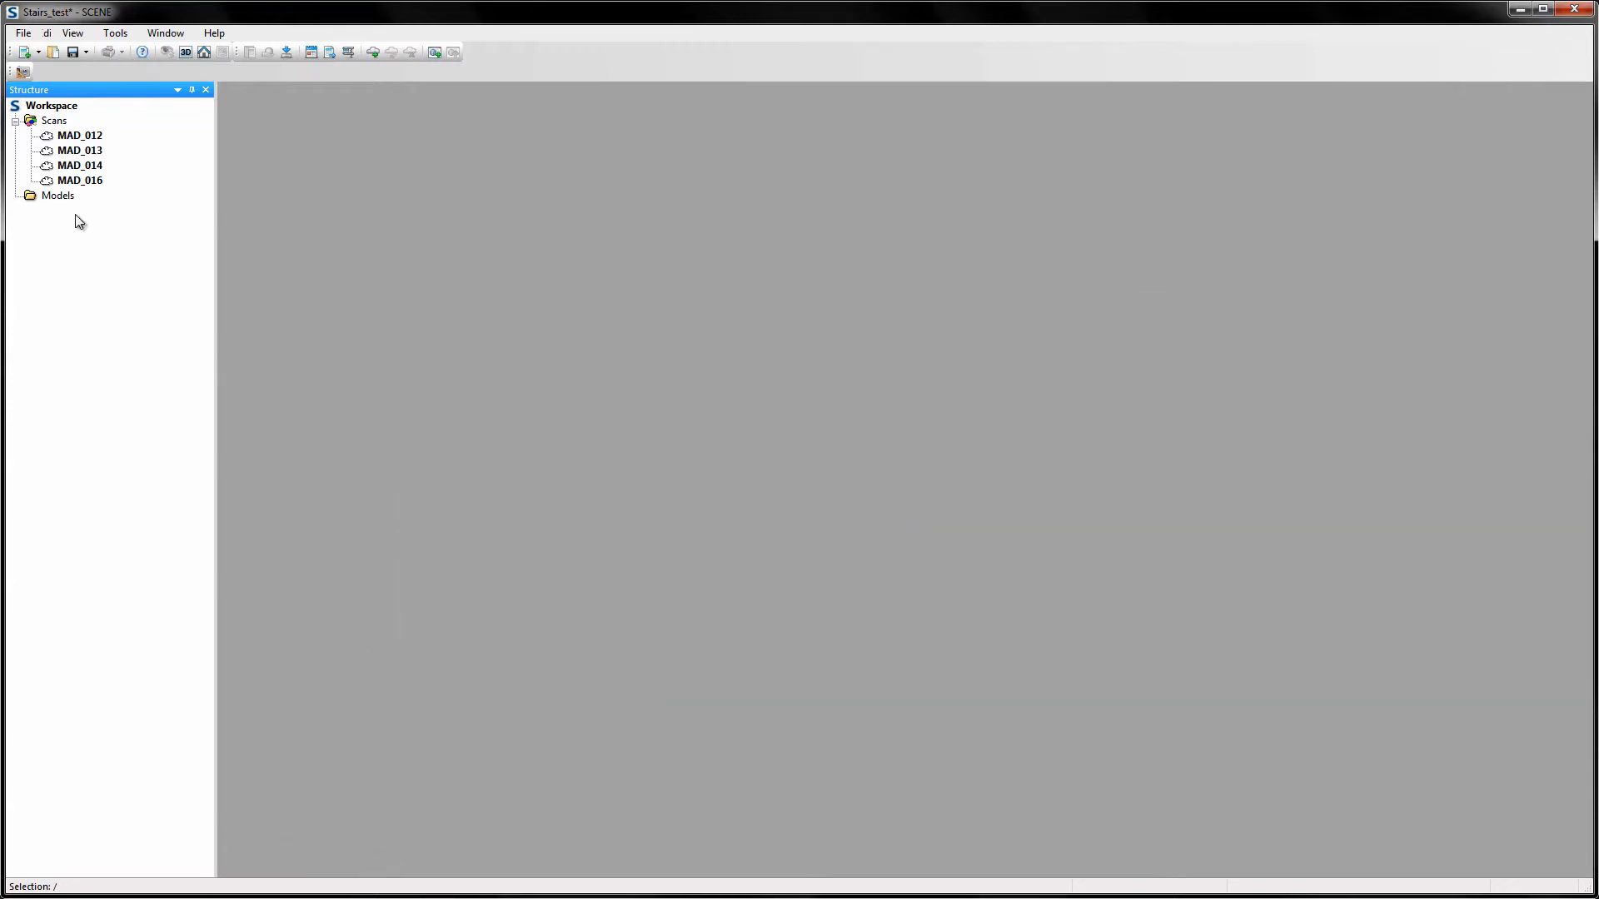
Open scan MAD_012 and mark the reference sphere on the pavement between the lamp post and the cyclist
left_click(67, 138)
double_click(68, 140)
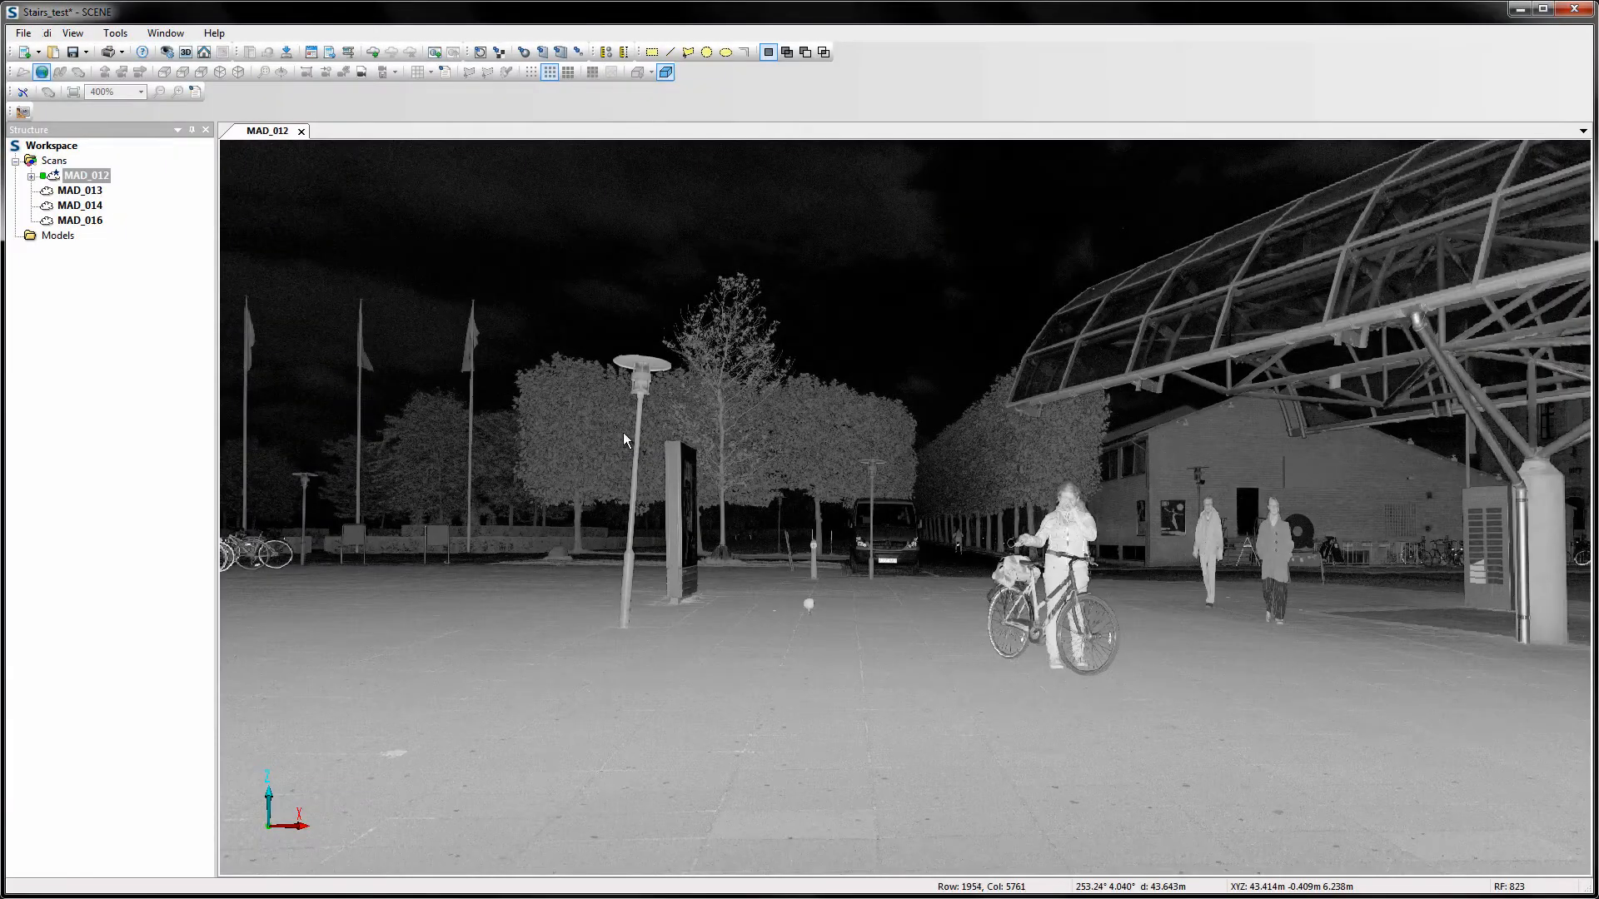
left_click(523, 52)
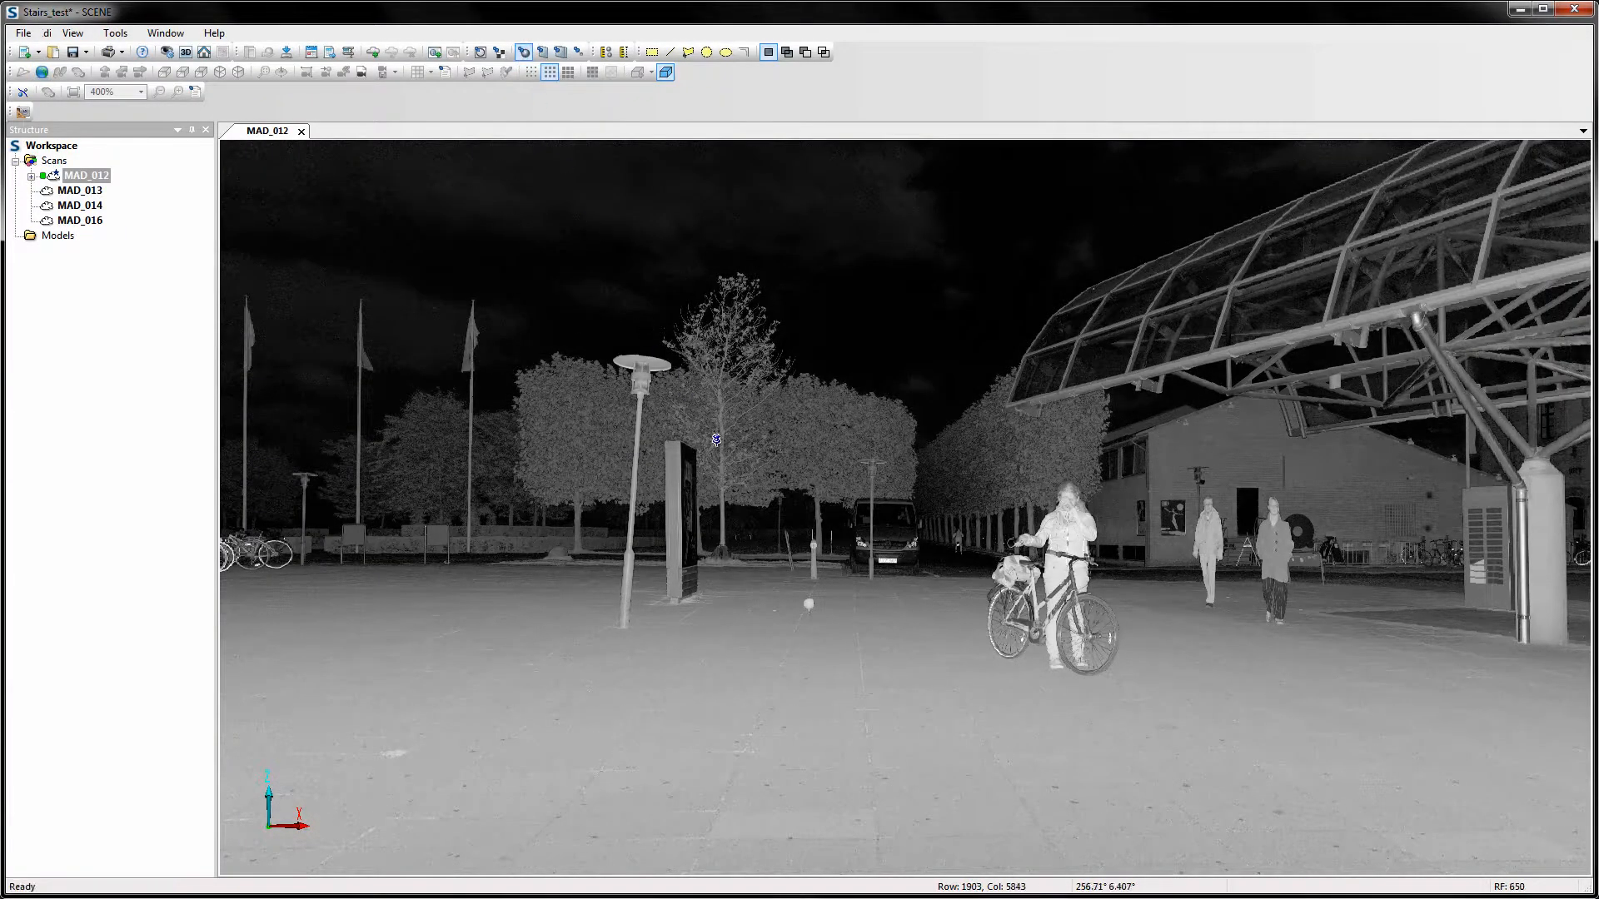
left_click(804, 599)
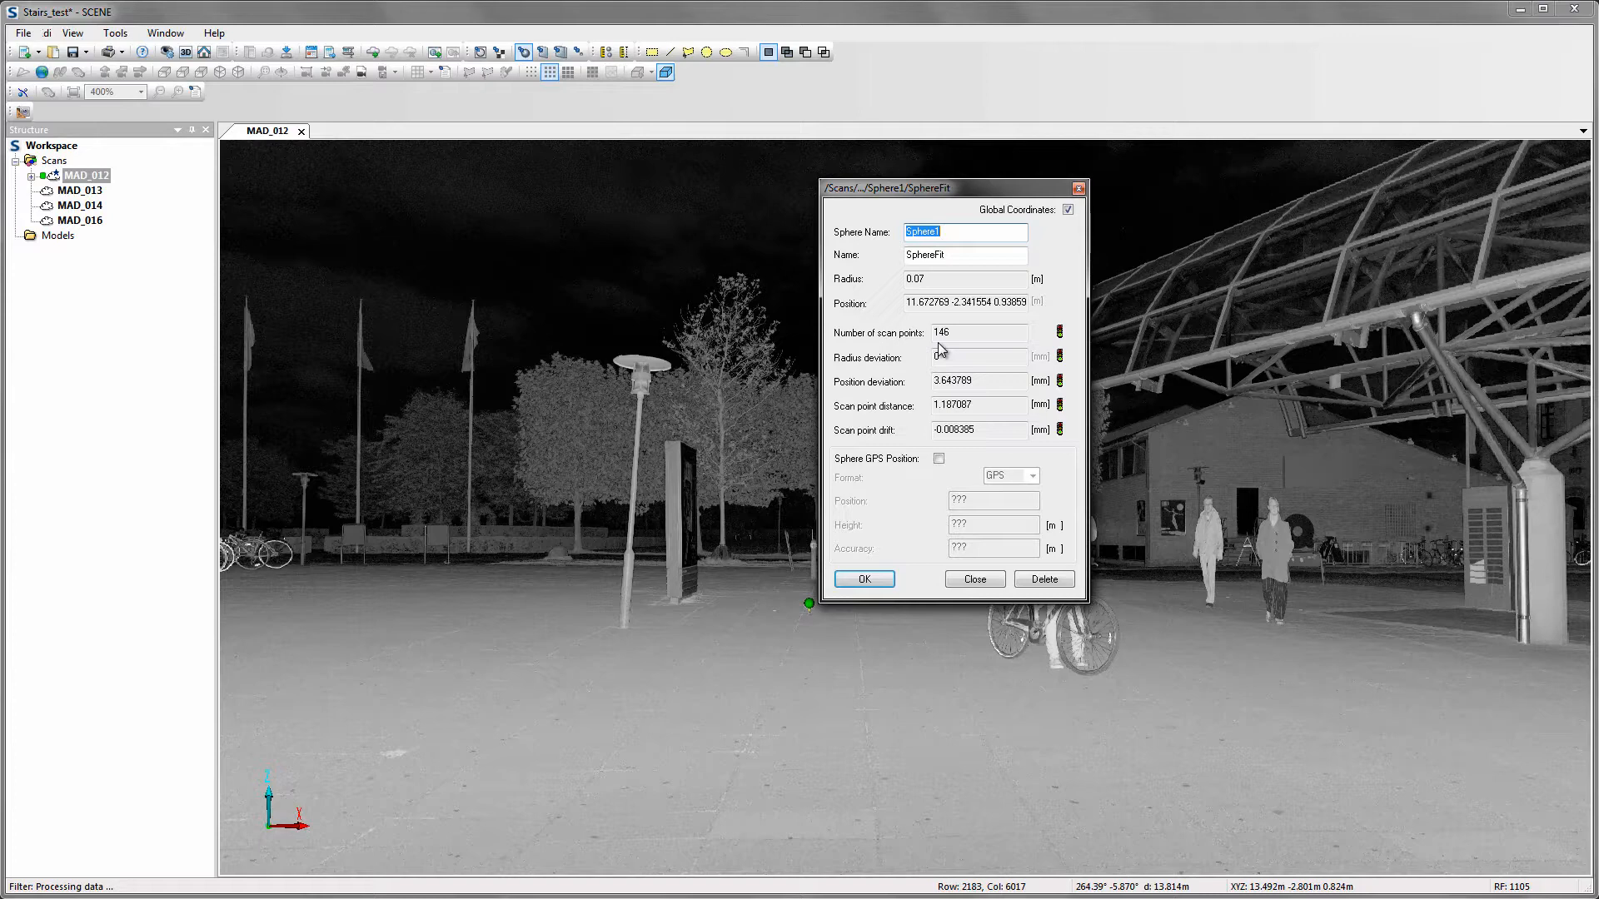
left_click(865, 579)
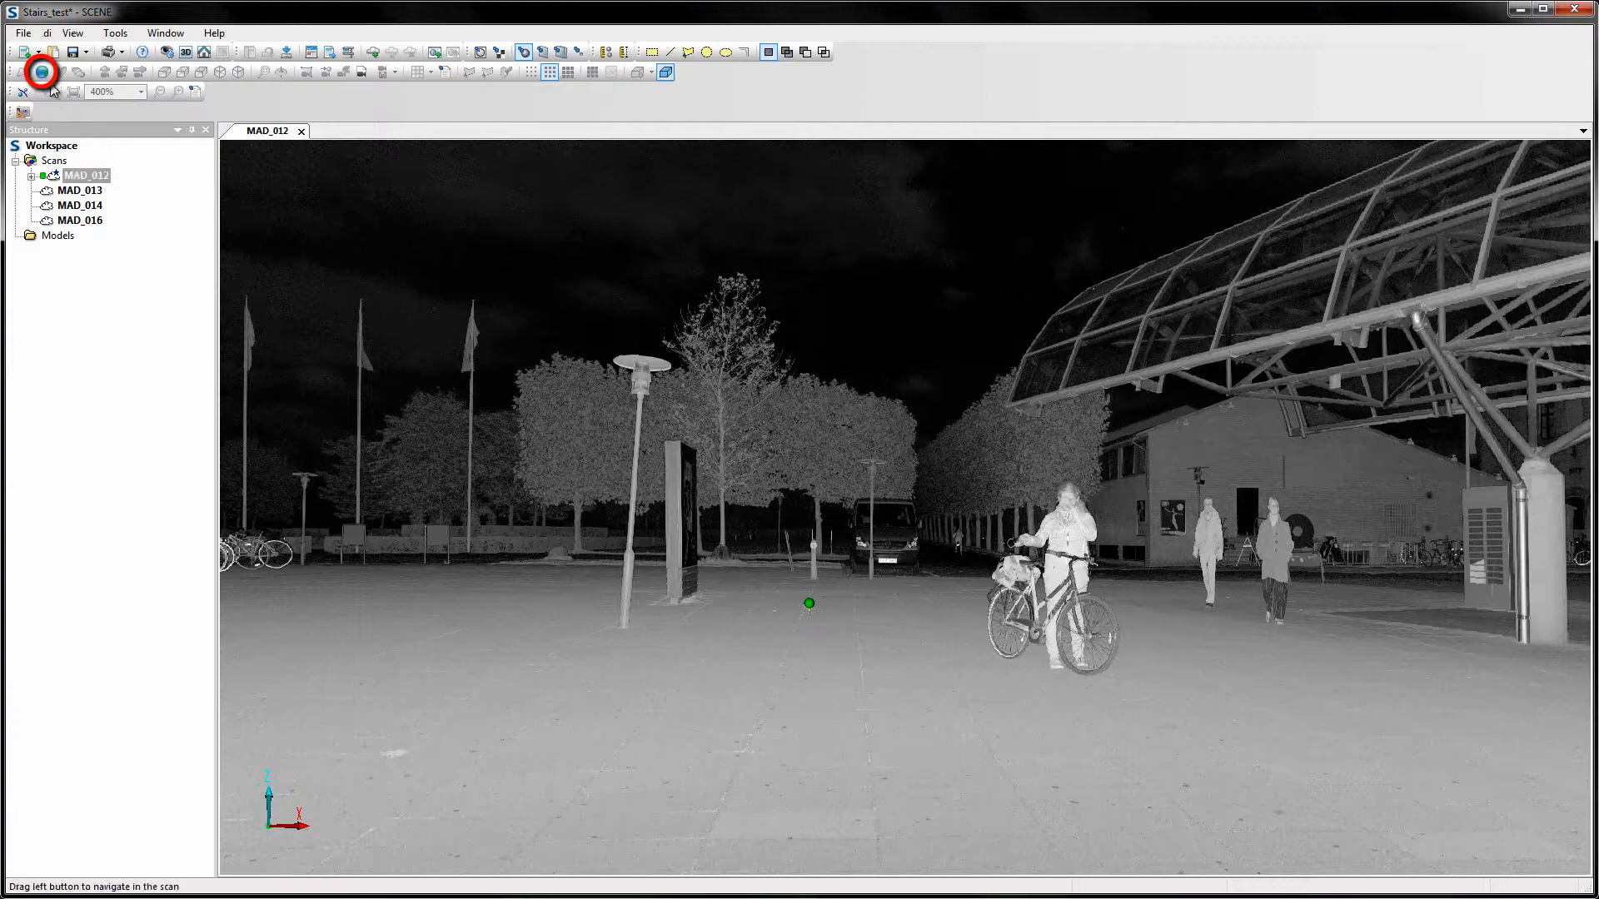
Mark the large nearby reference sphere on the paving in front of the canopy columns in MAD_012
left_click_drag(1300, 617, 982, 587)
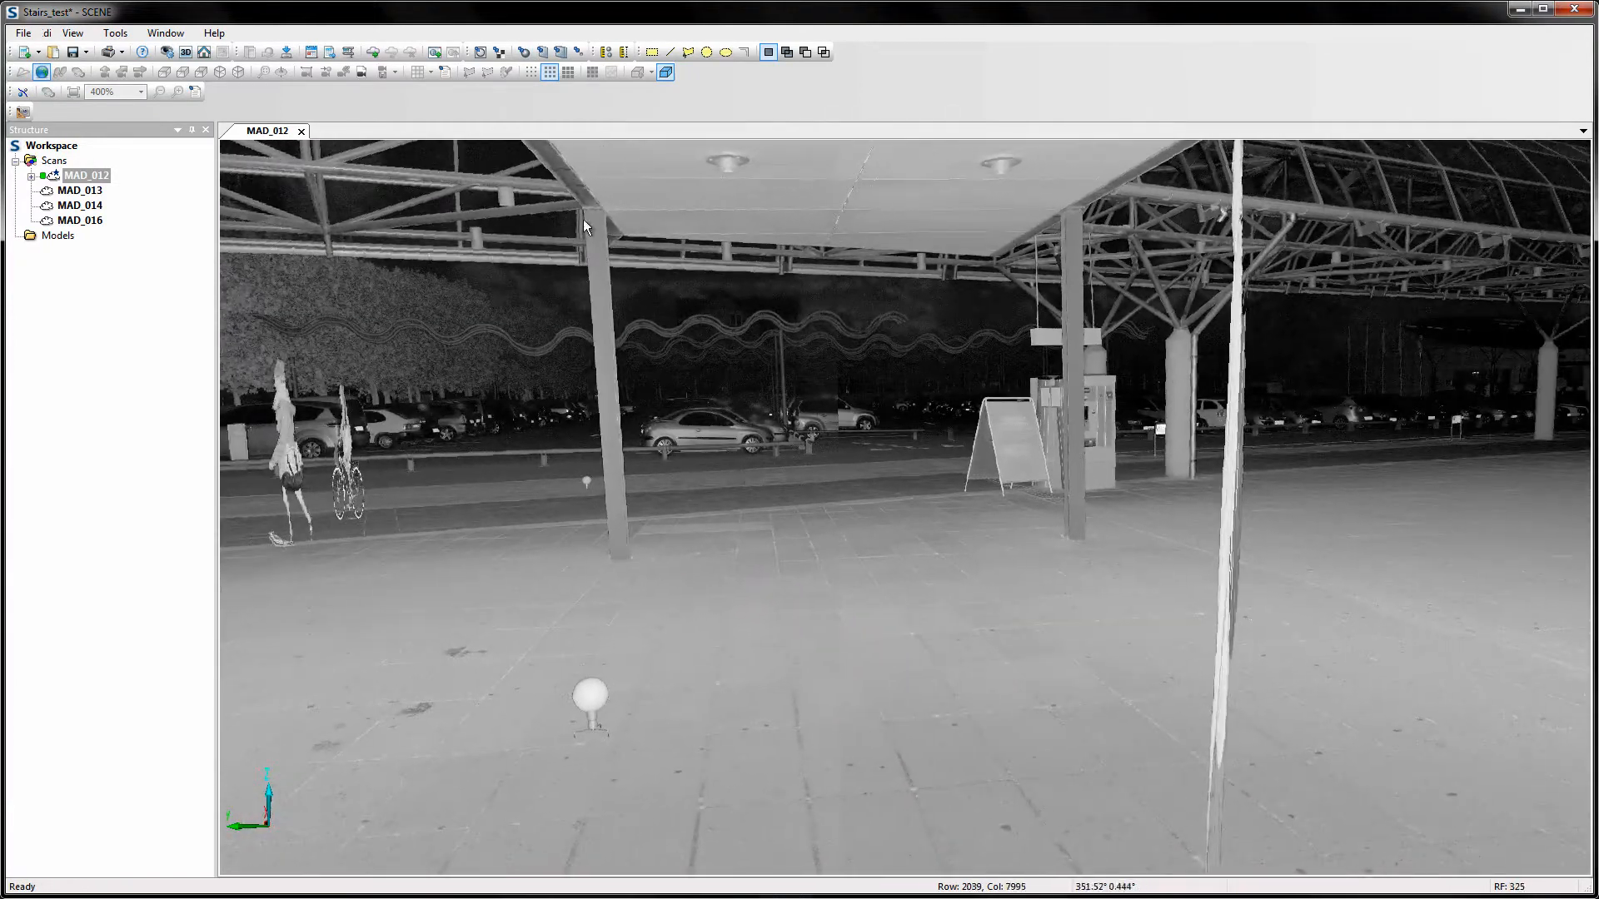
left_click(588, 687)
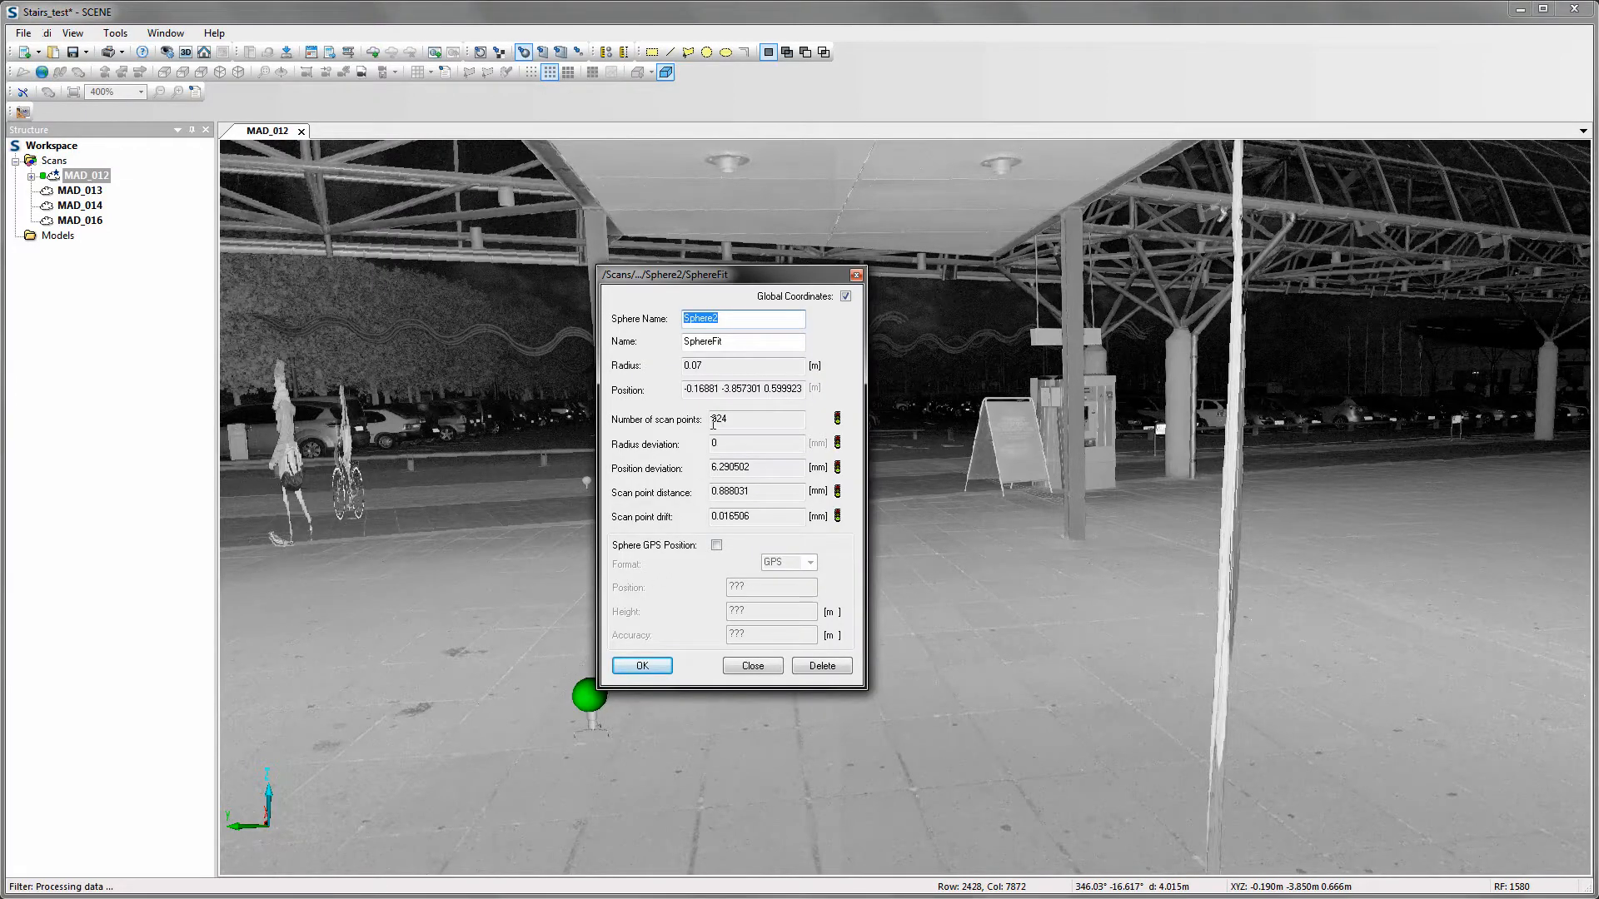
left_click(653, 662)
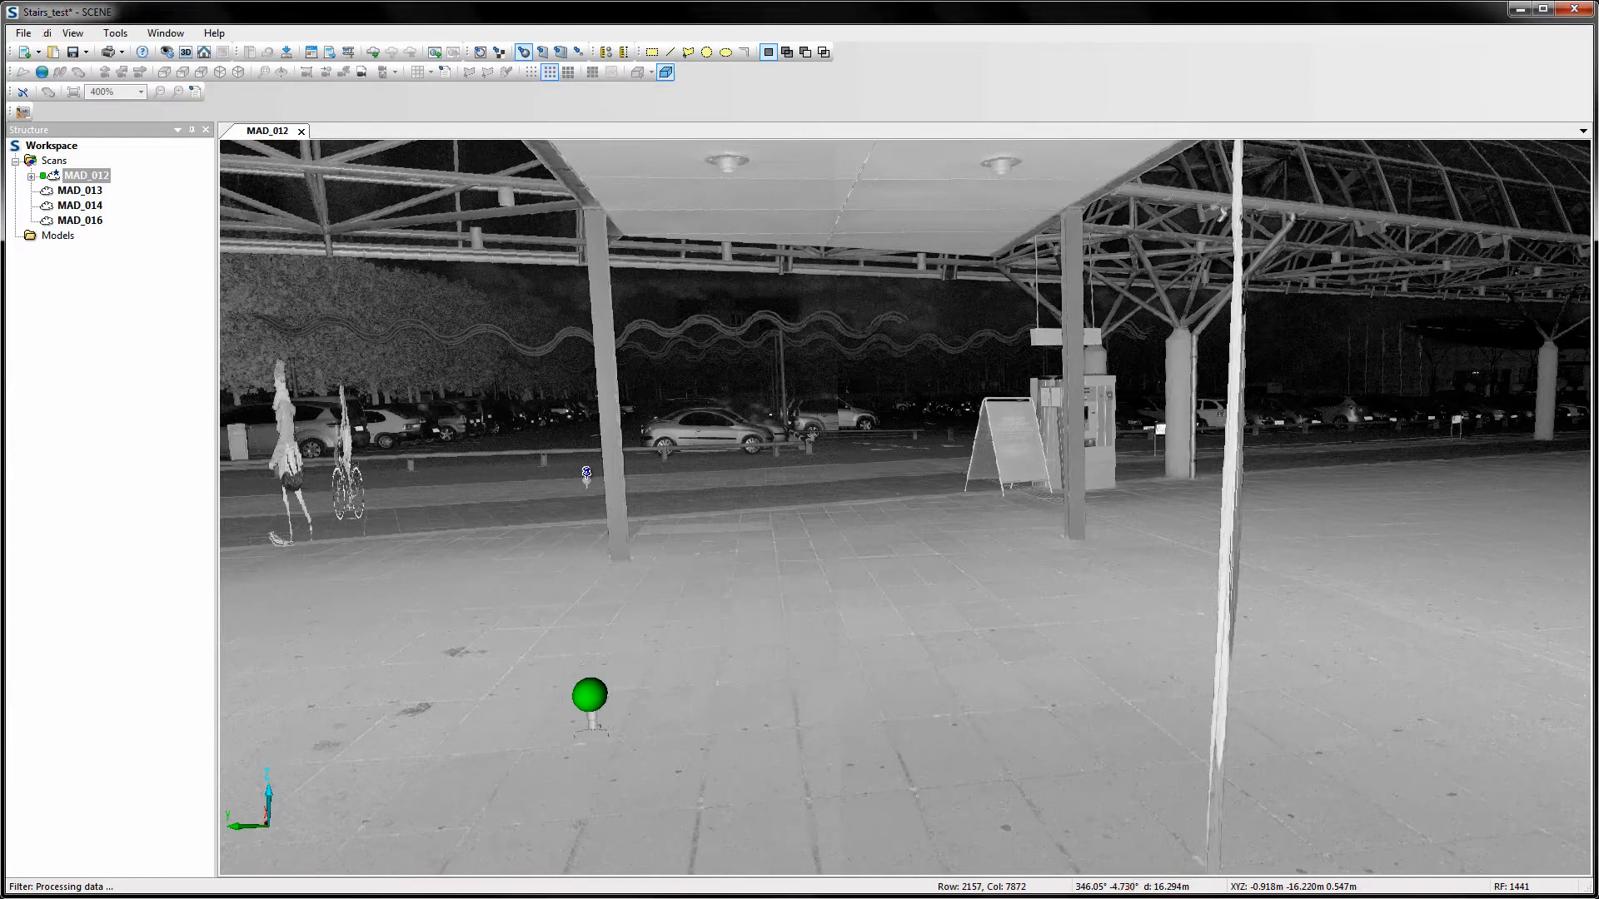
Mark the small distant sphere near the road beside the canopy column in MAD_012, retrying the fit, and accept it
left_click(587, 473)
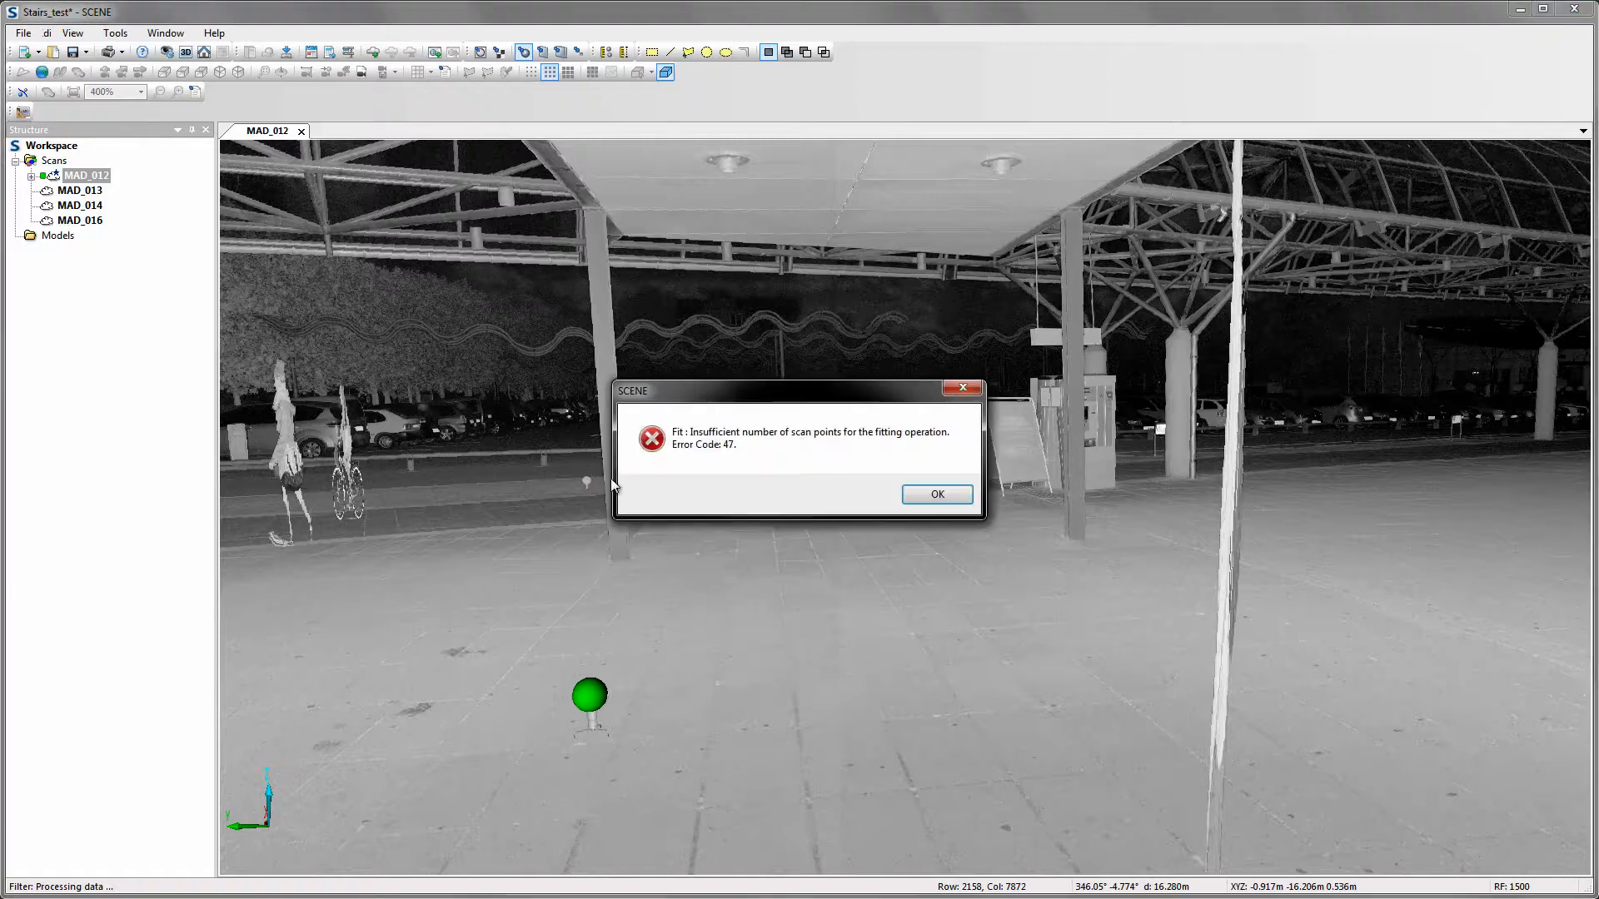
left_click(933, 494)
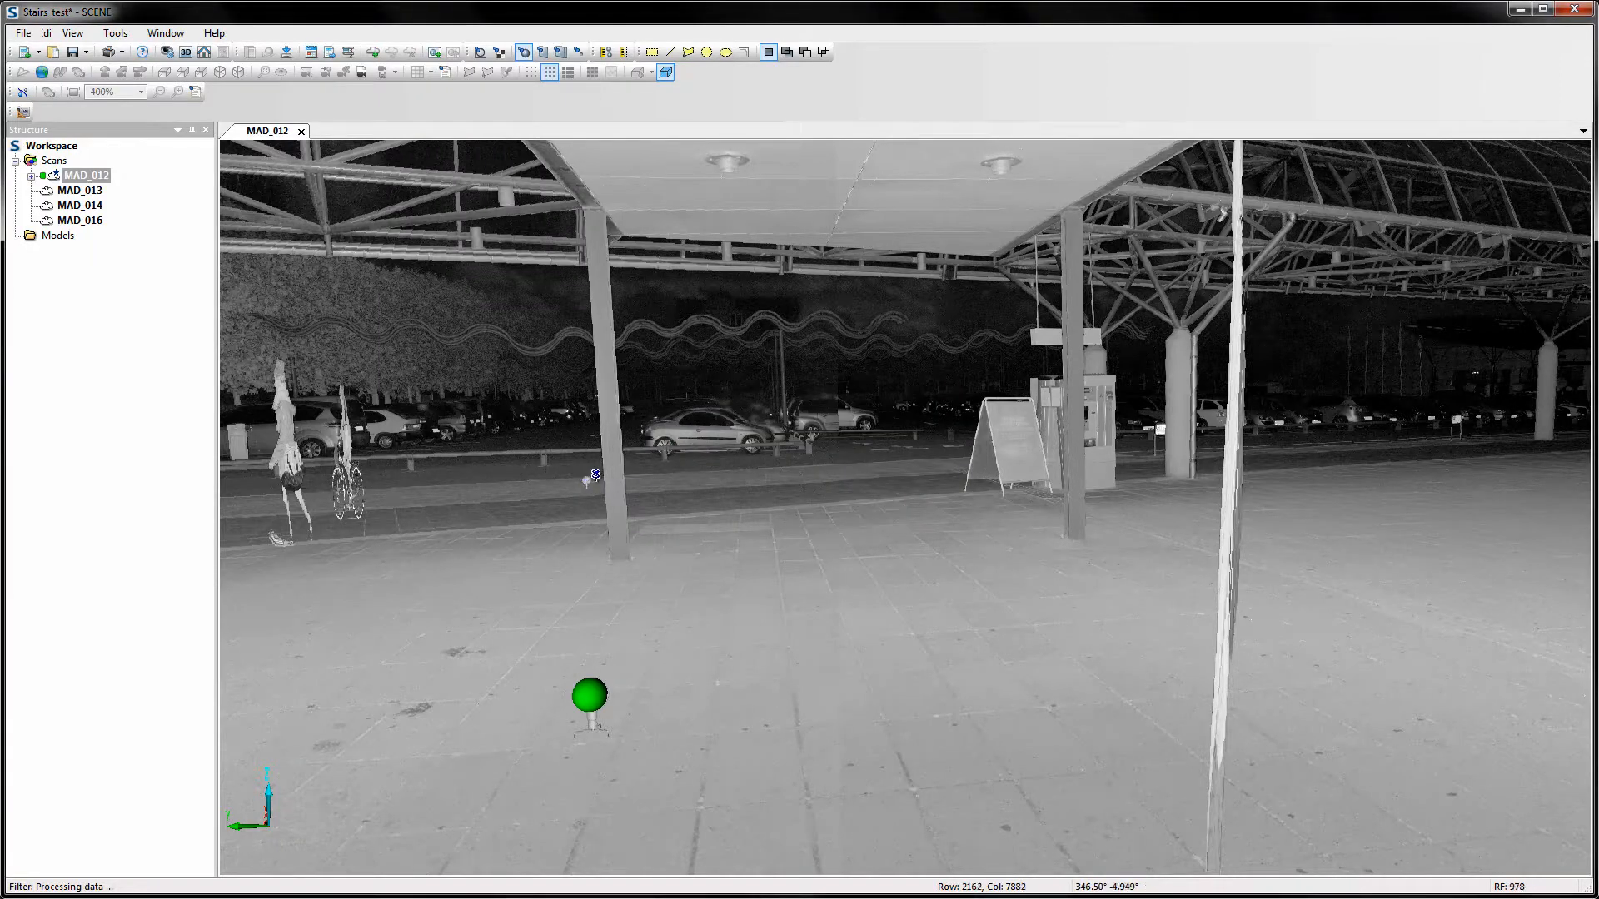
left_click(589, 475)
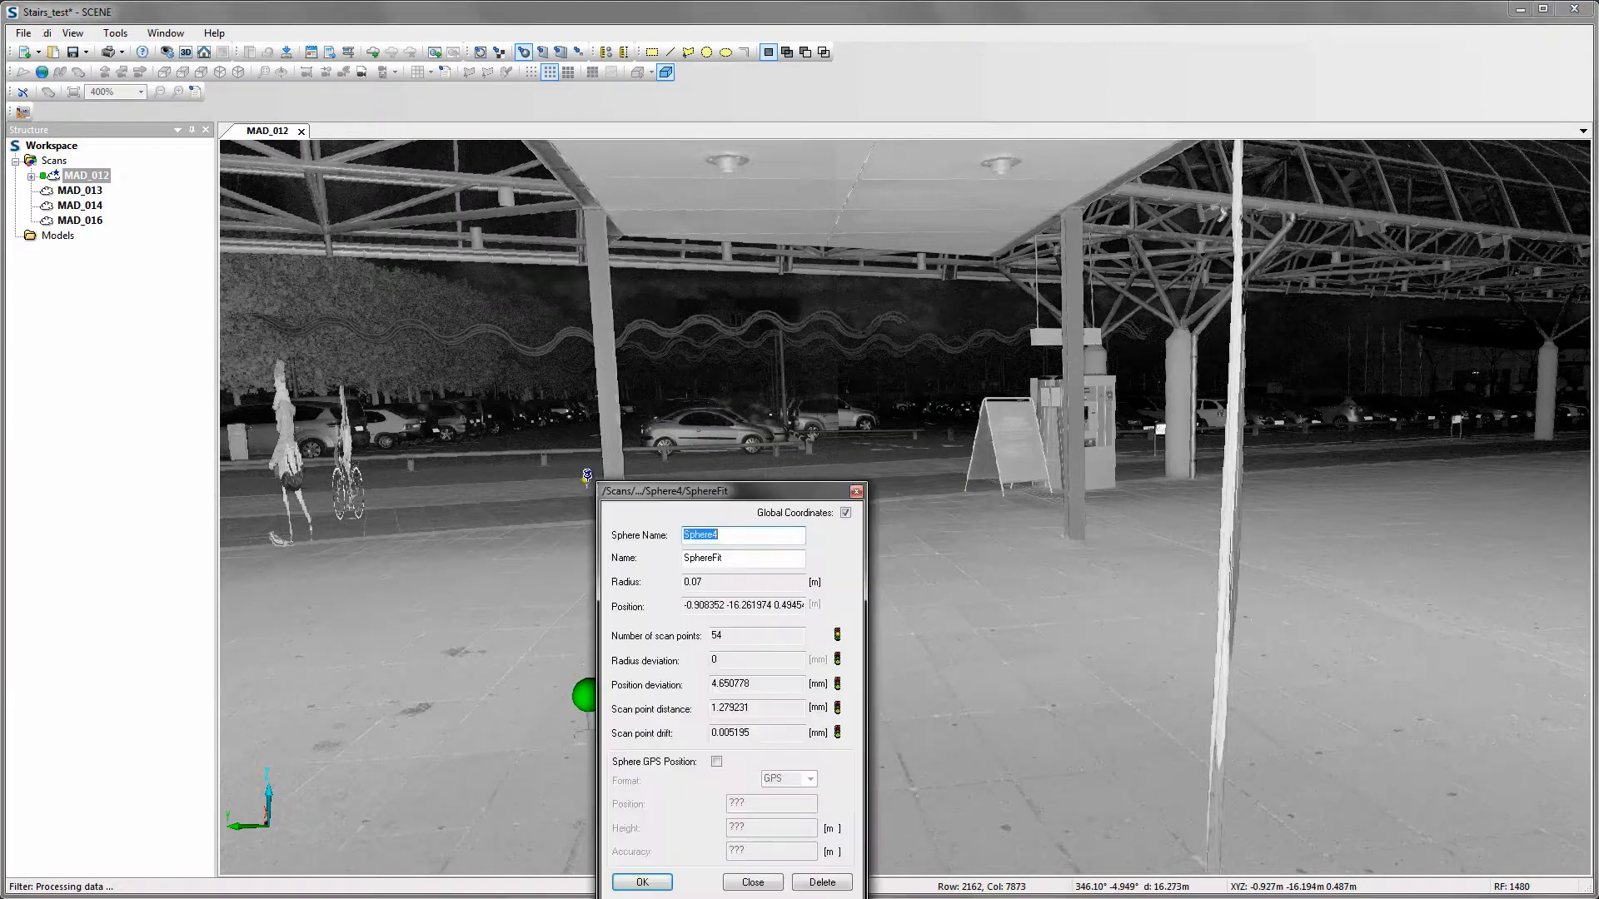
left_click_drag(708, 491, 854, 308)
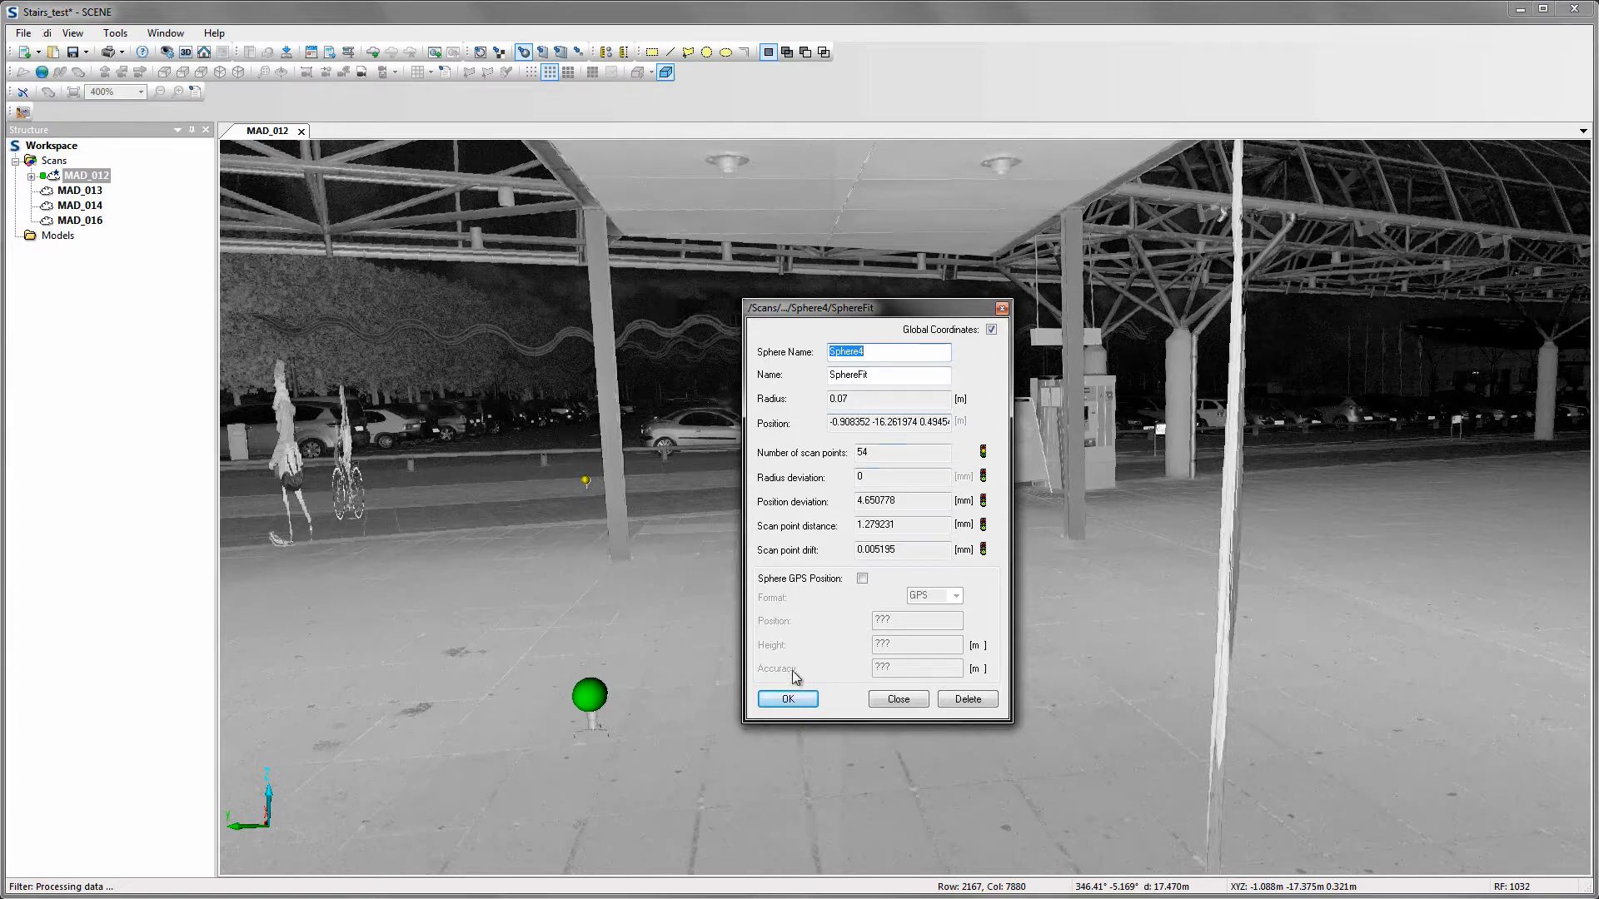
left_click(788, 699)
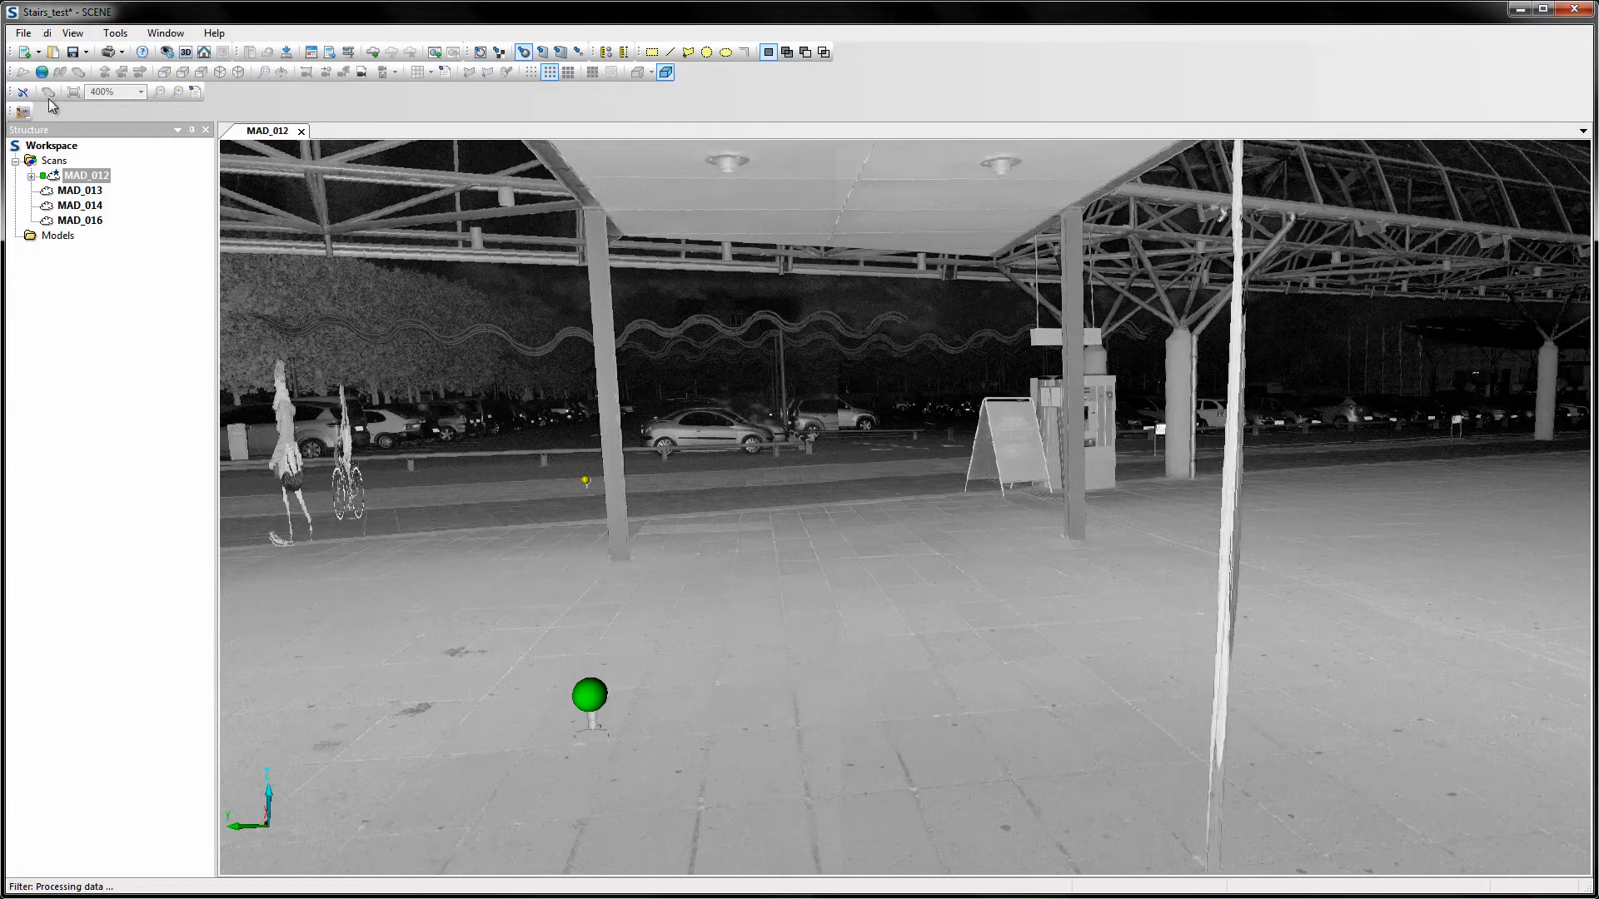
Turn the MAD_012 scan view to the unmarked spheres around the parked bicycles and stone wall
left_click(42, 72)
left_click_drag(1376, 486, 1170, 509)
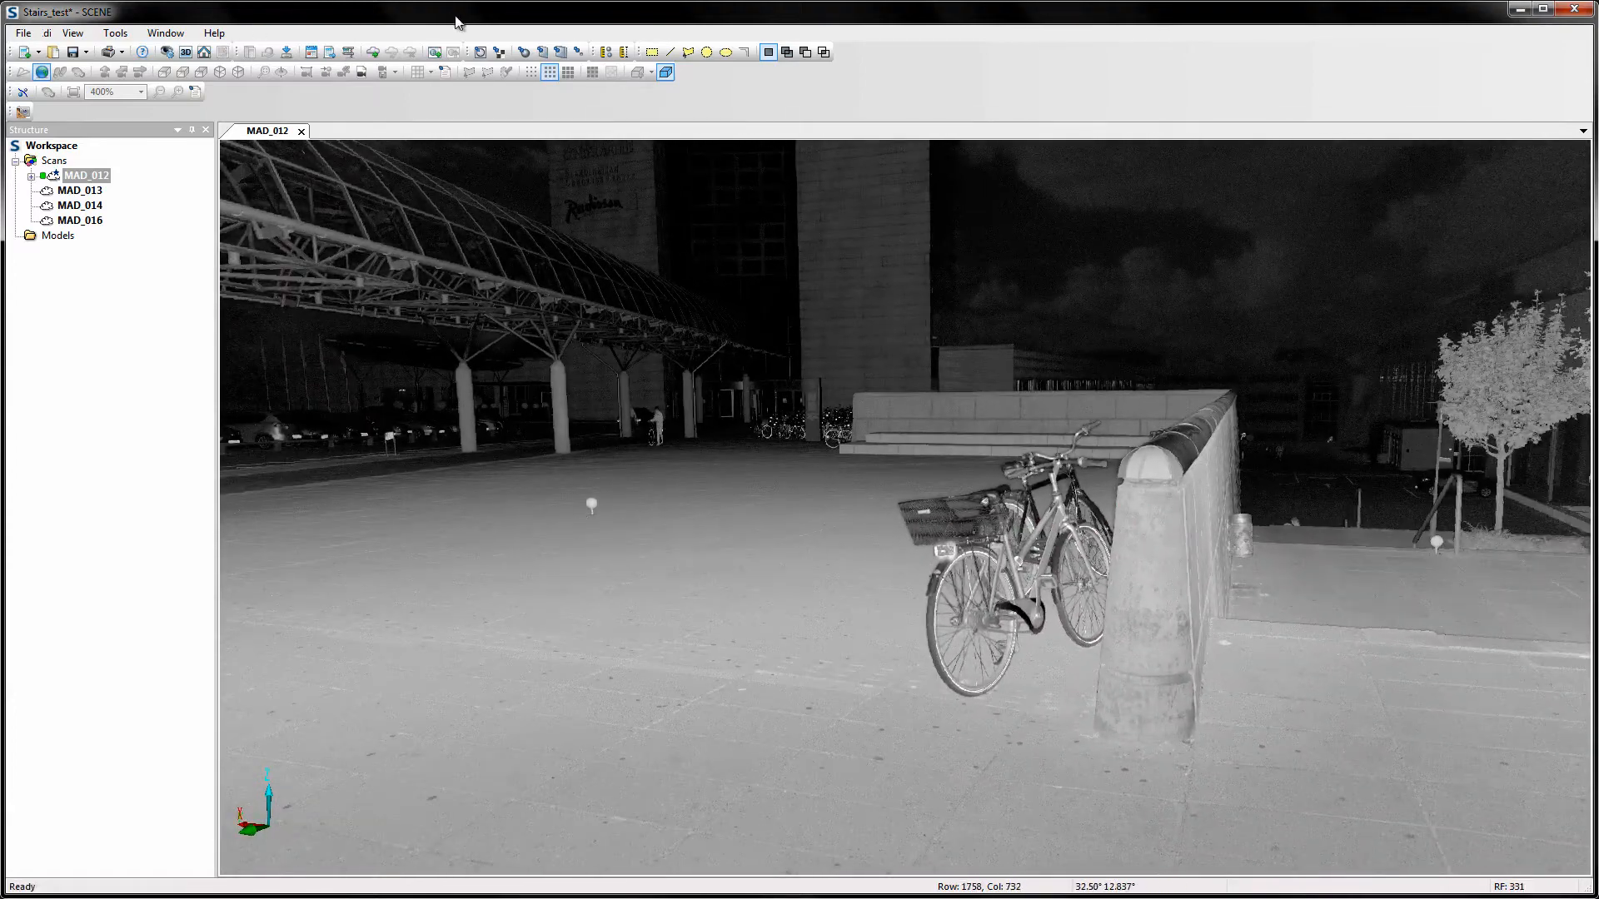
left_click(480, 52)
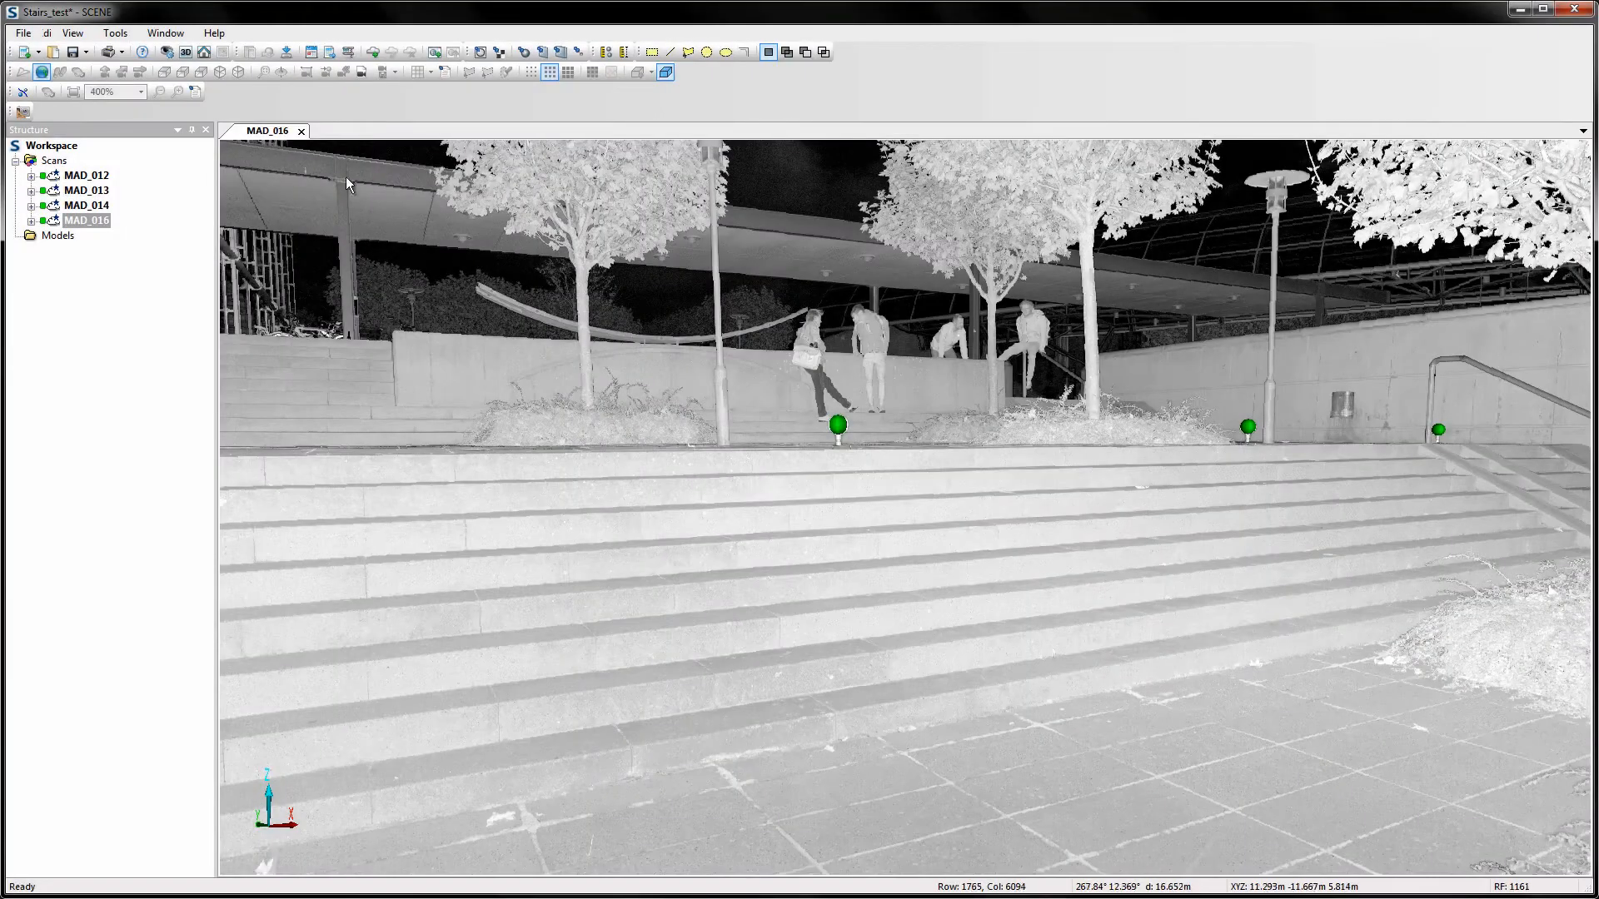
Close the MAD_016 view and expand the four scans in the project structure to review their spheres
left_click(301, 131)
left_click(115, 347)
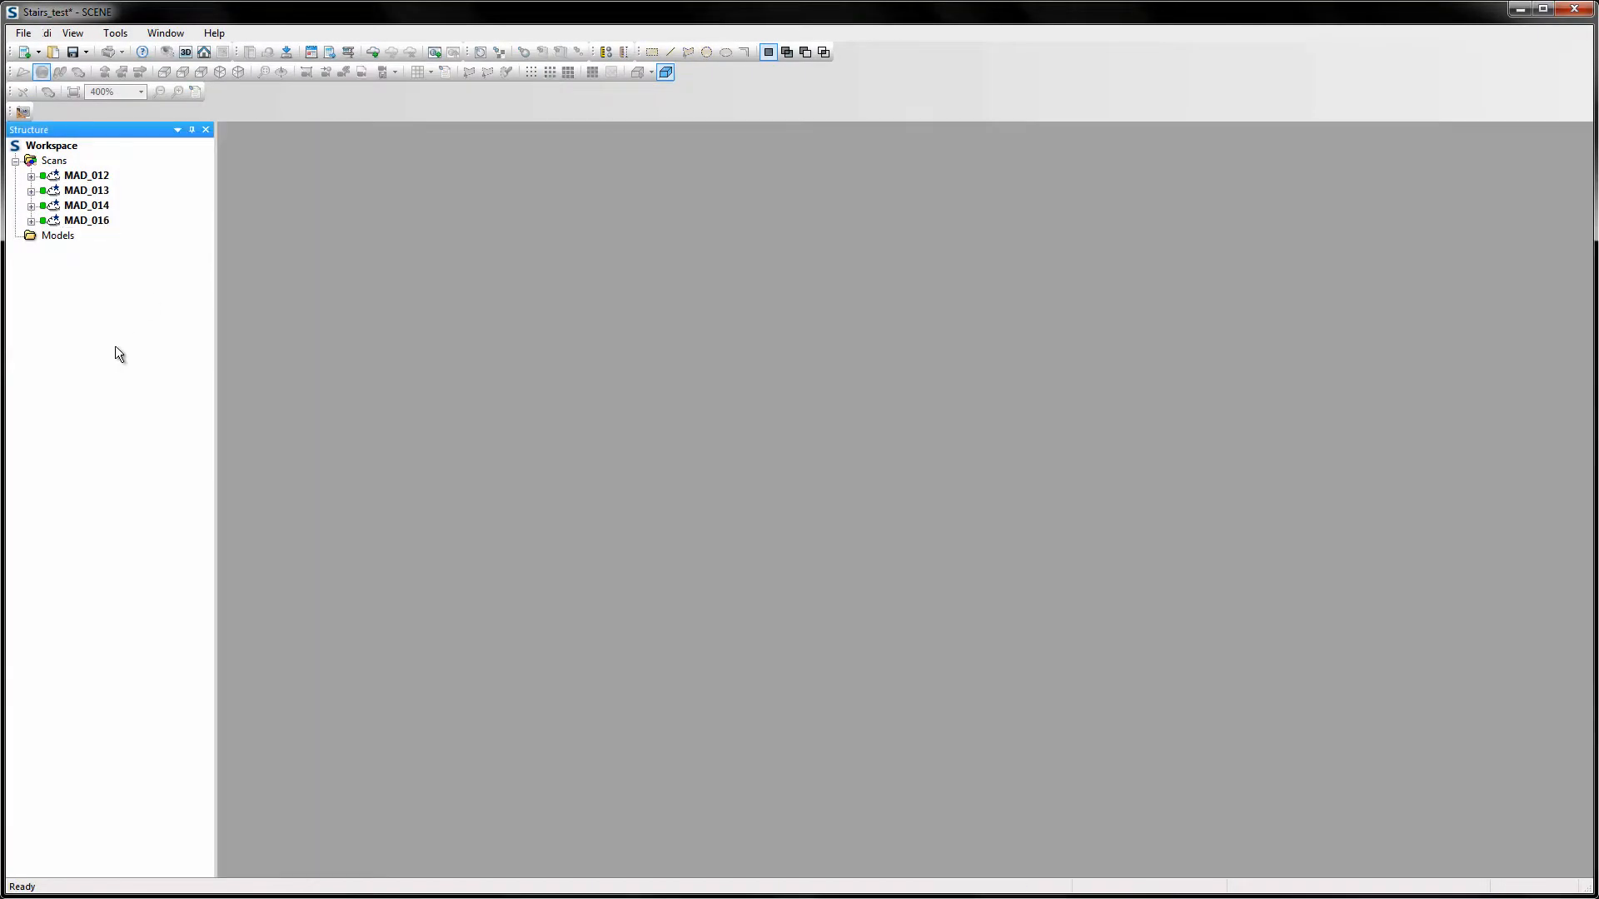
left_click(31, 176)
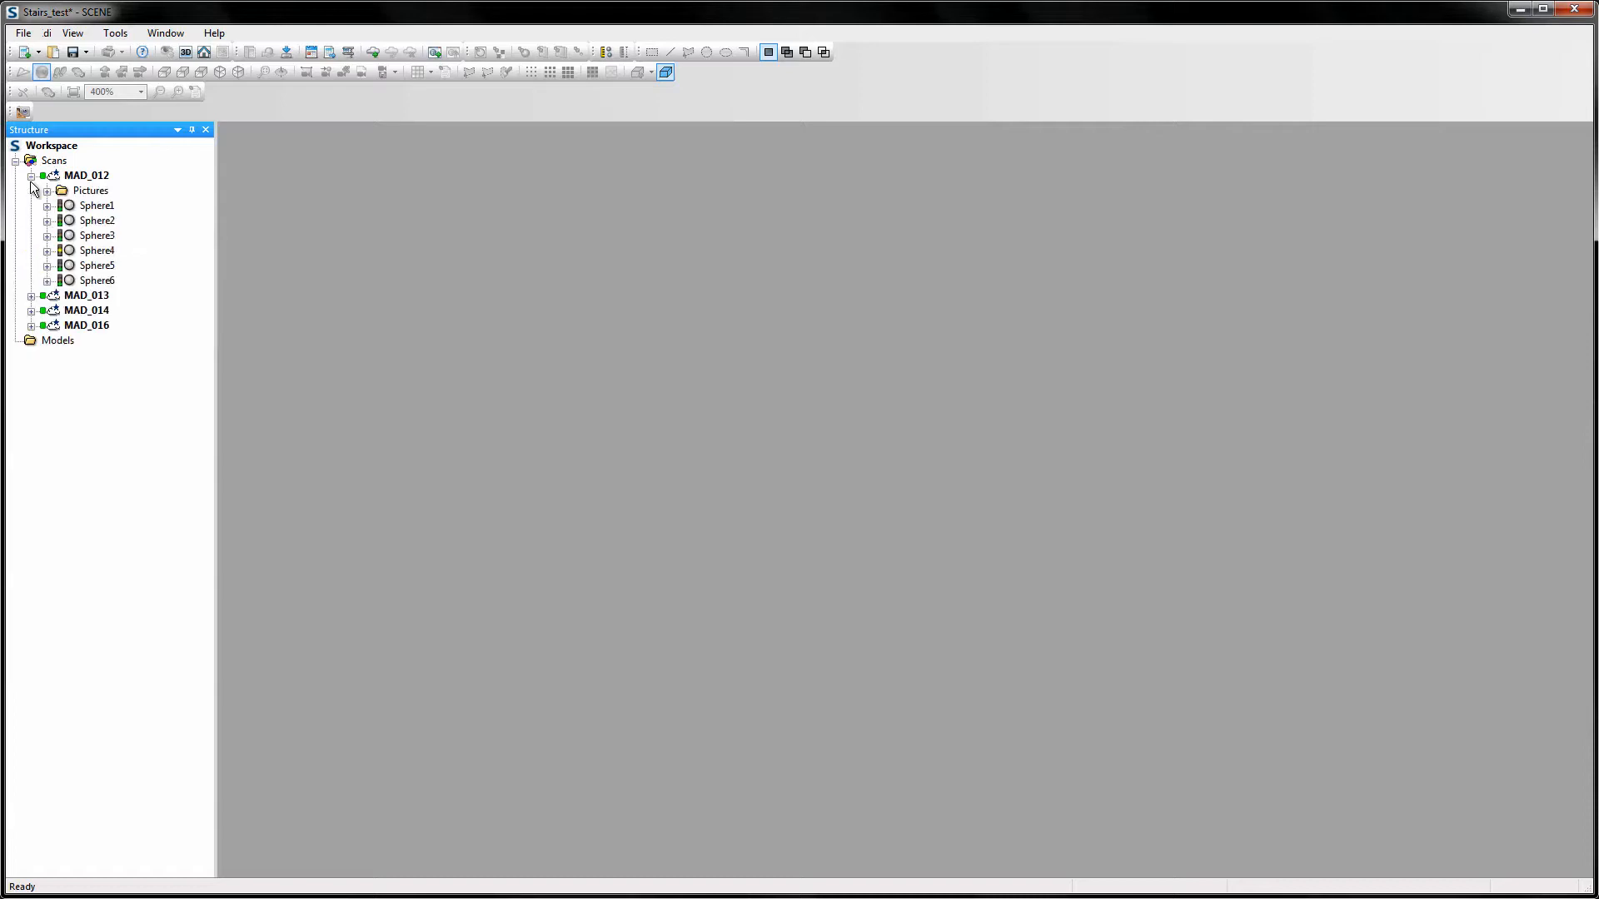
left_click(31, 296)
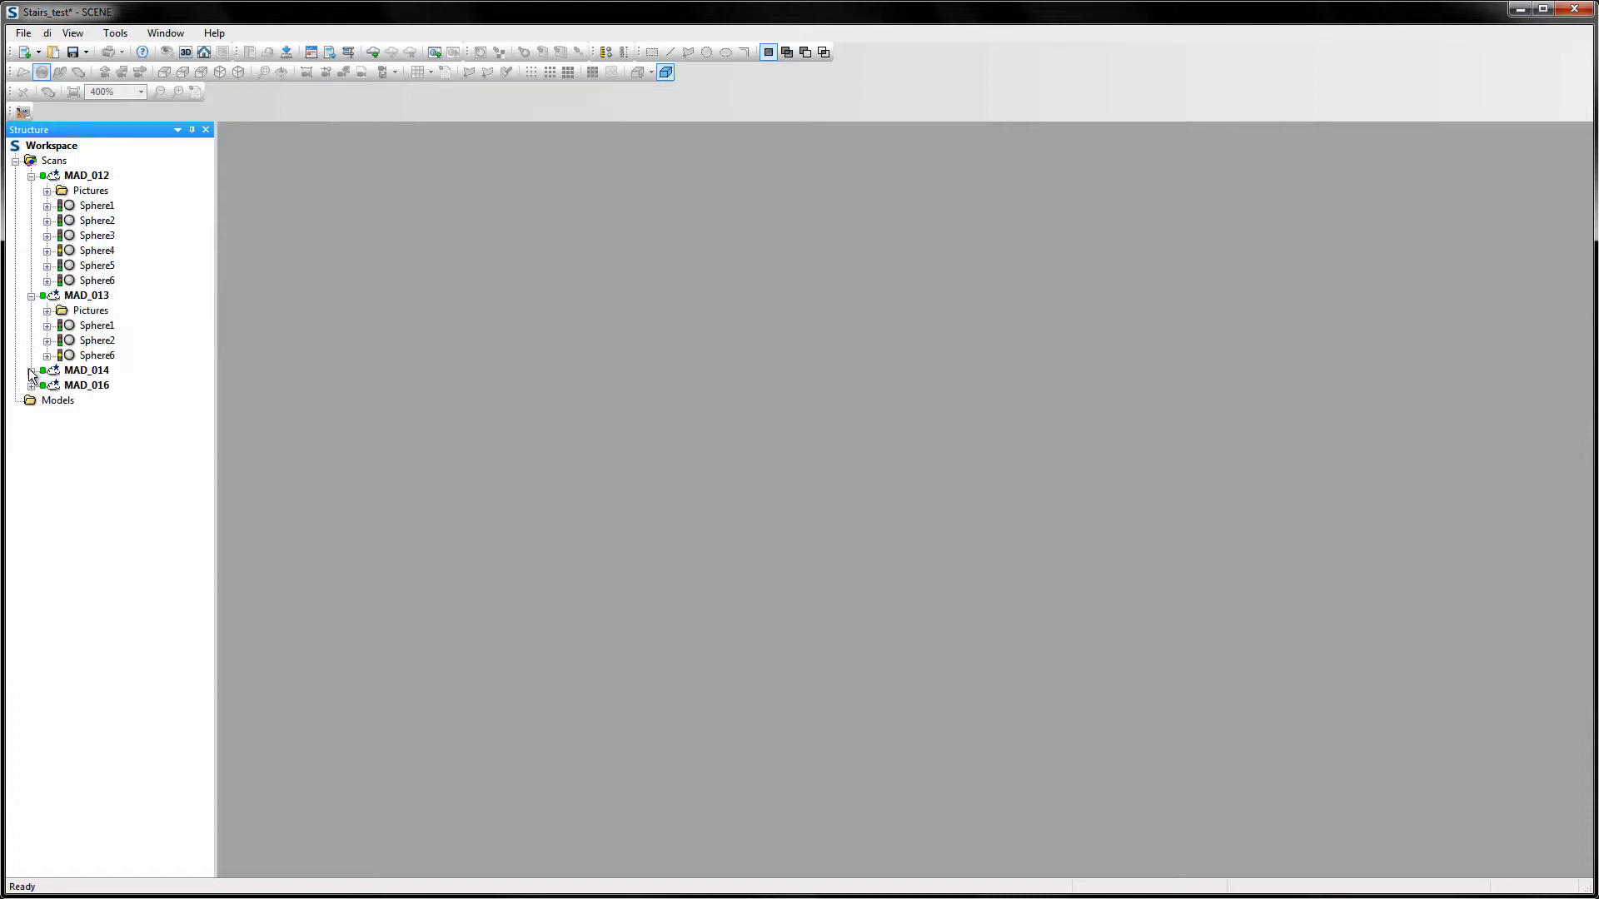
left_click(31, 370)
left_click(30, 490)
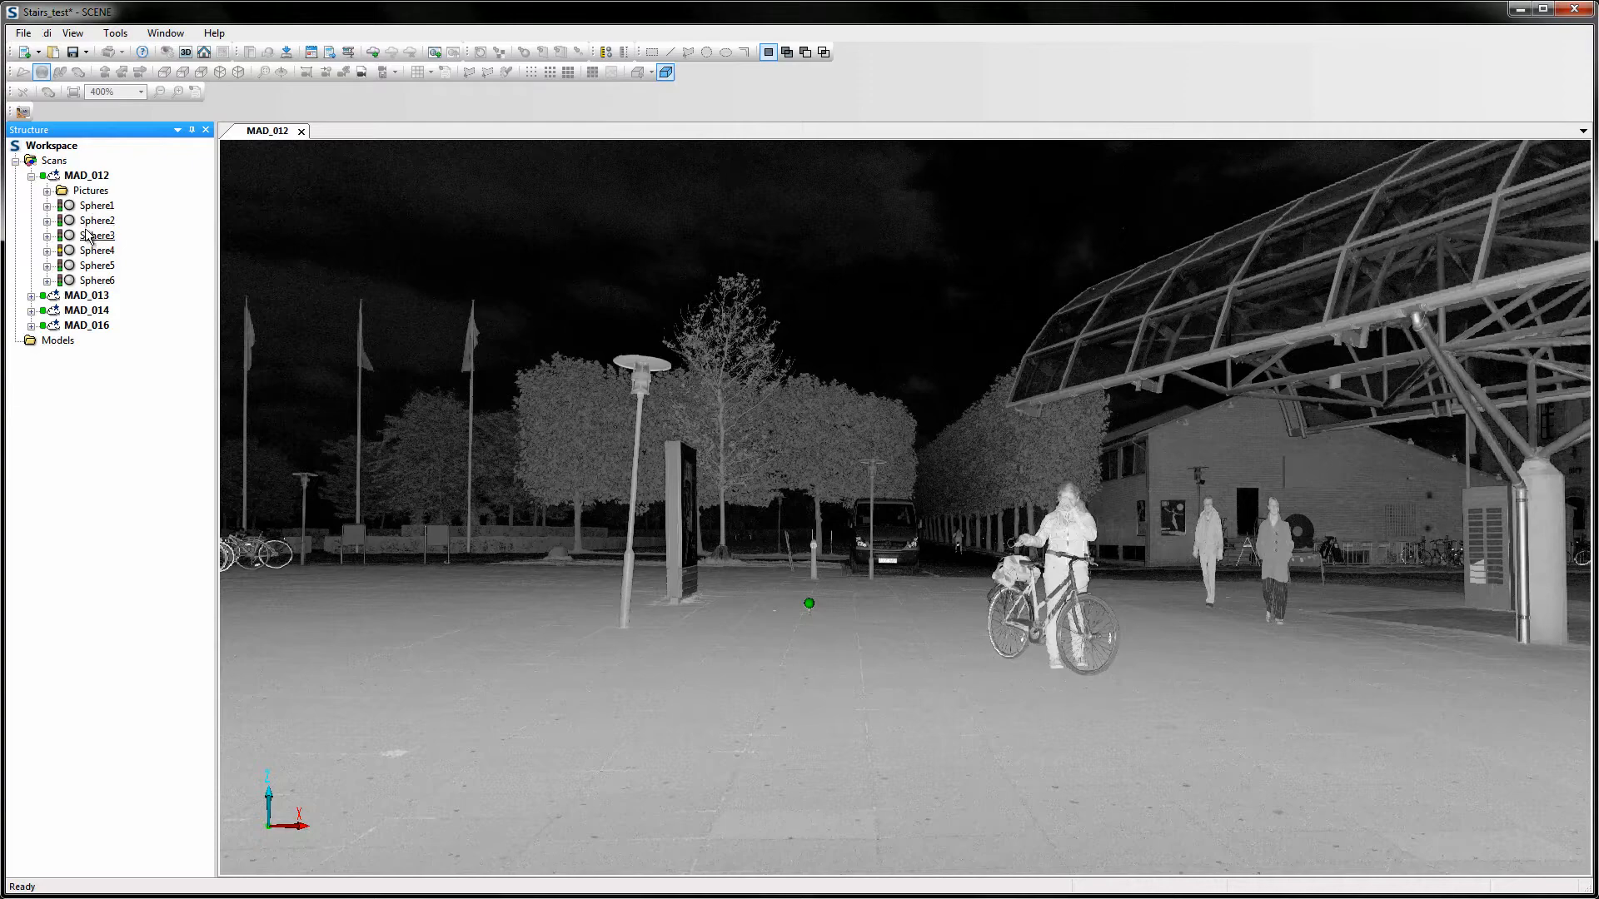
Locate Sphere3 of MAD_012 in its scan view, and close the view after checking it
left_click(91, 237)
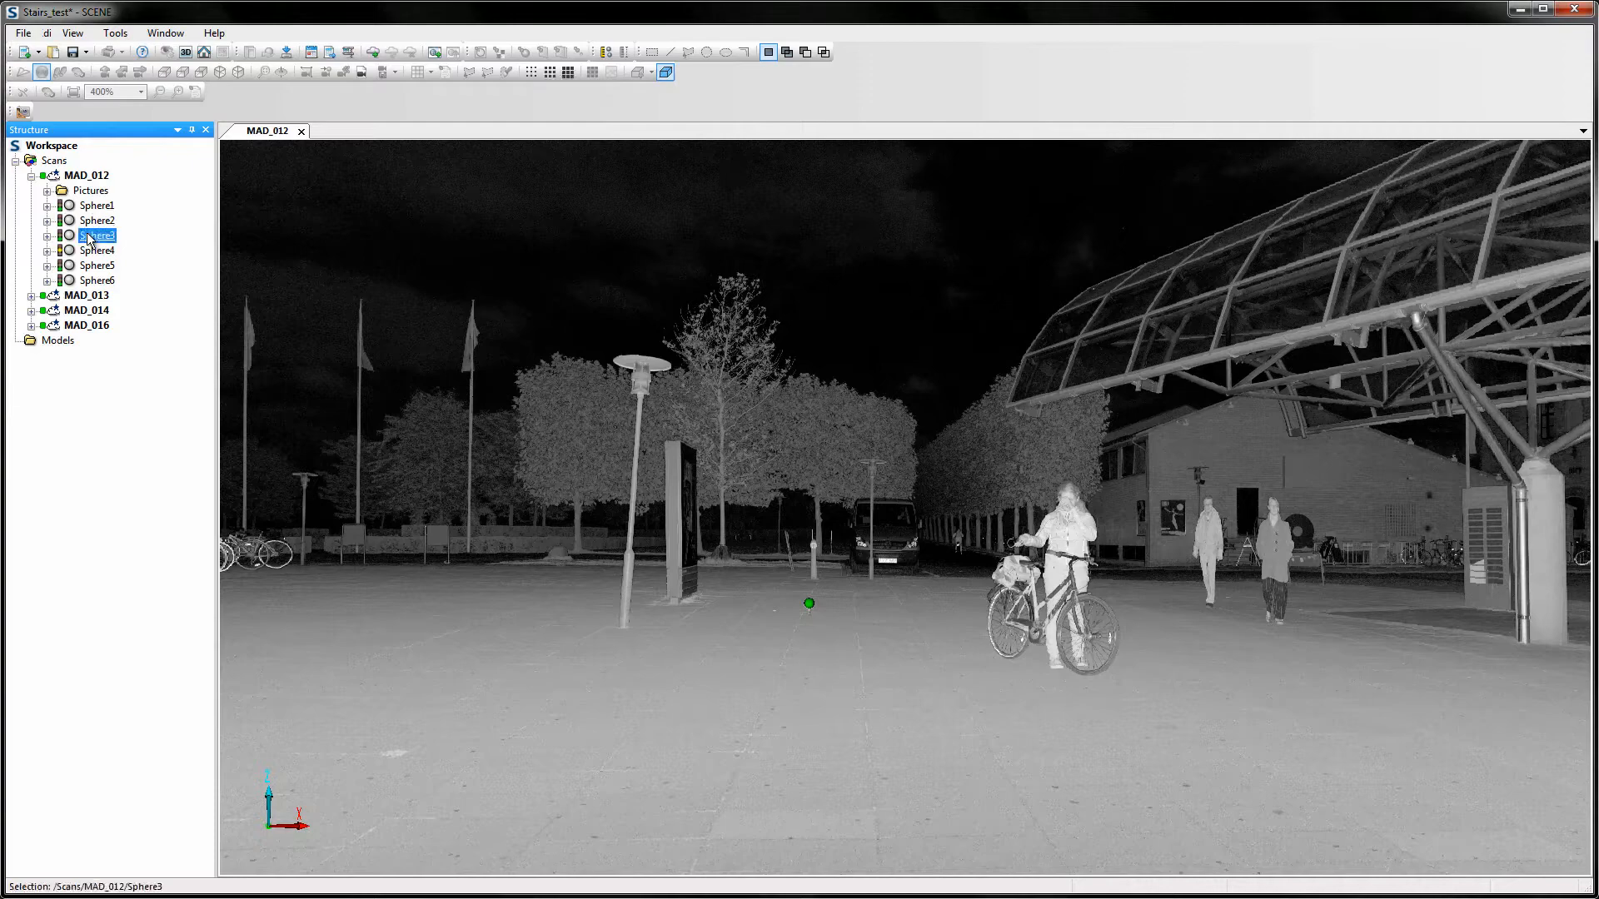
right_click(91, 241)
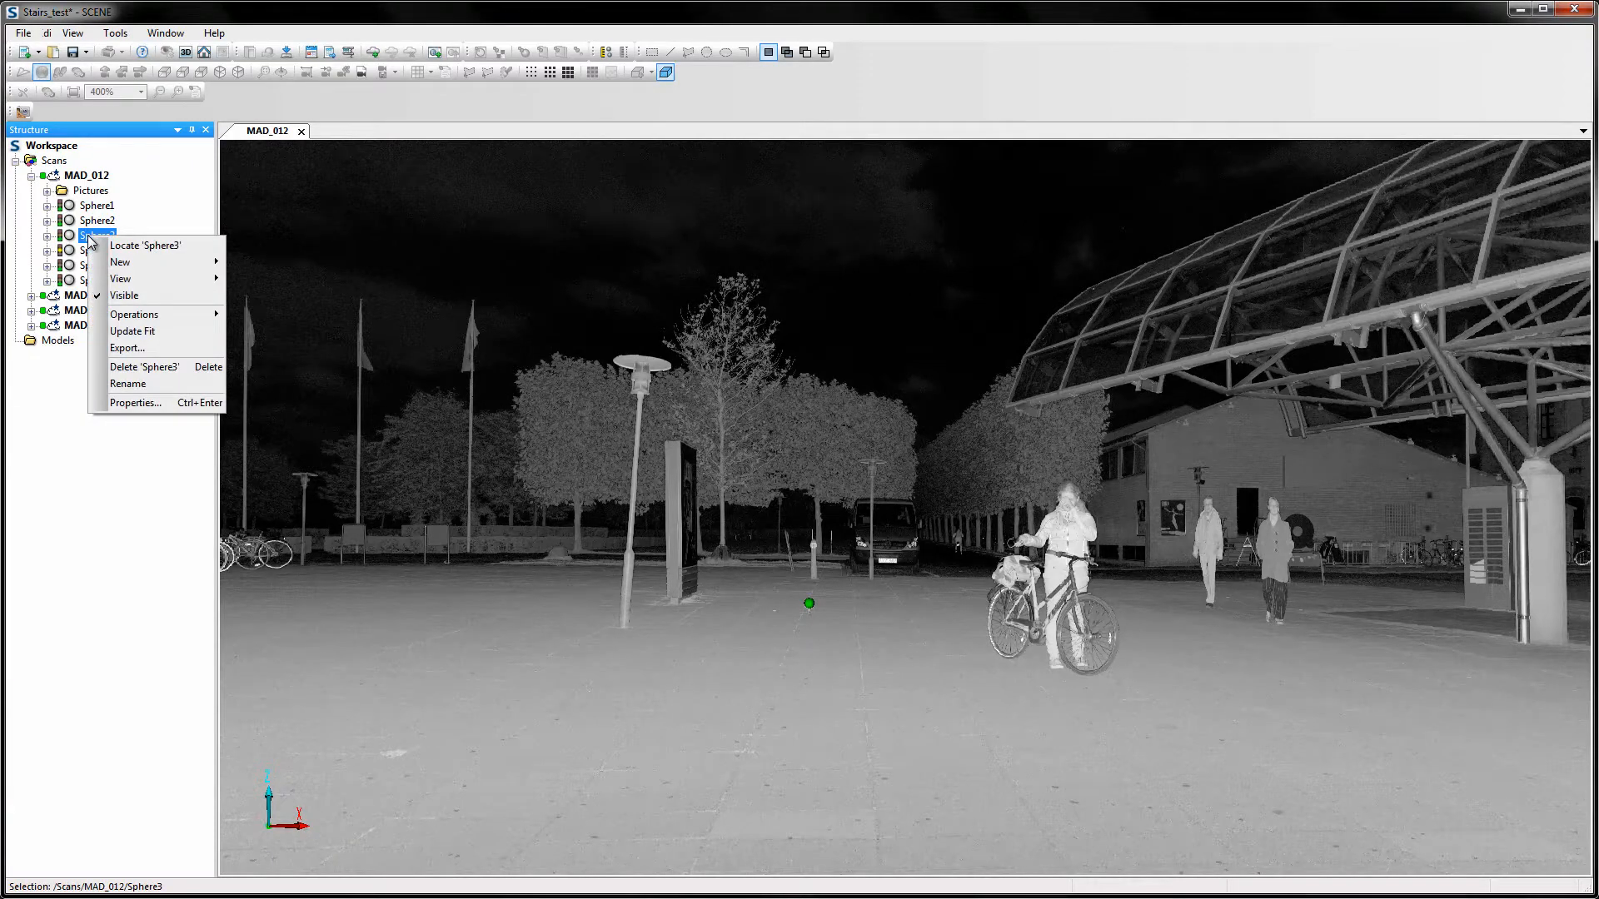
left_click(128, 244)
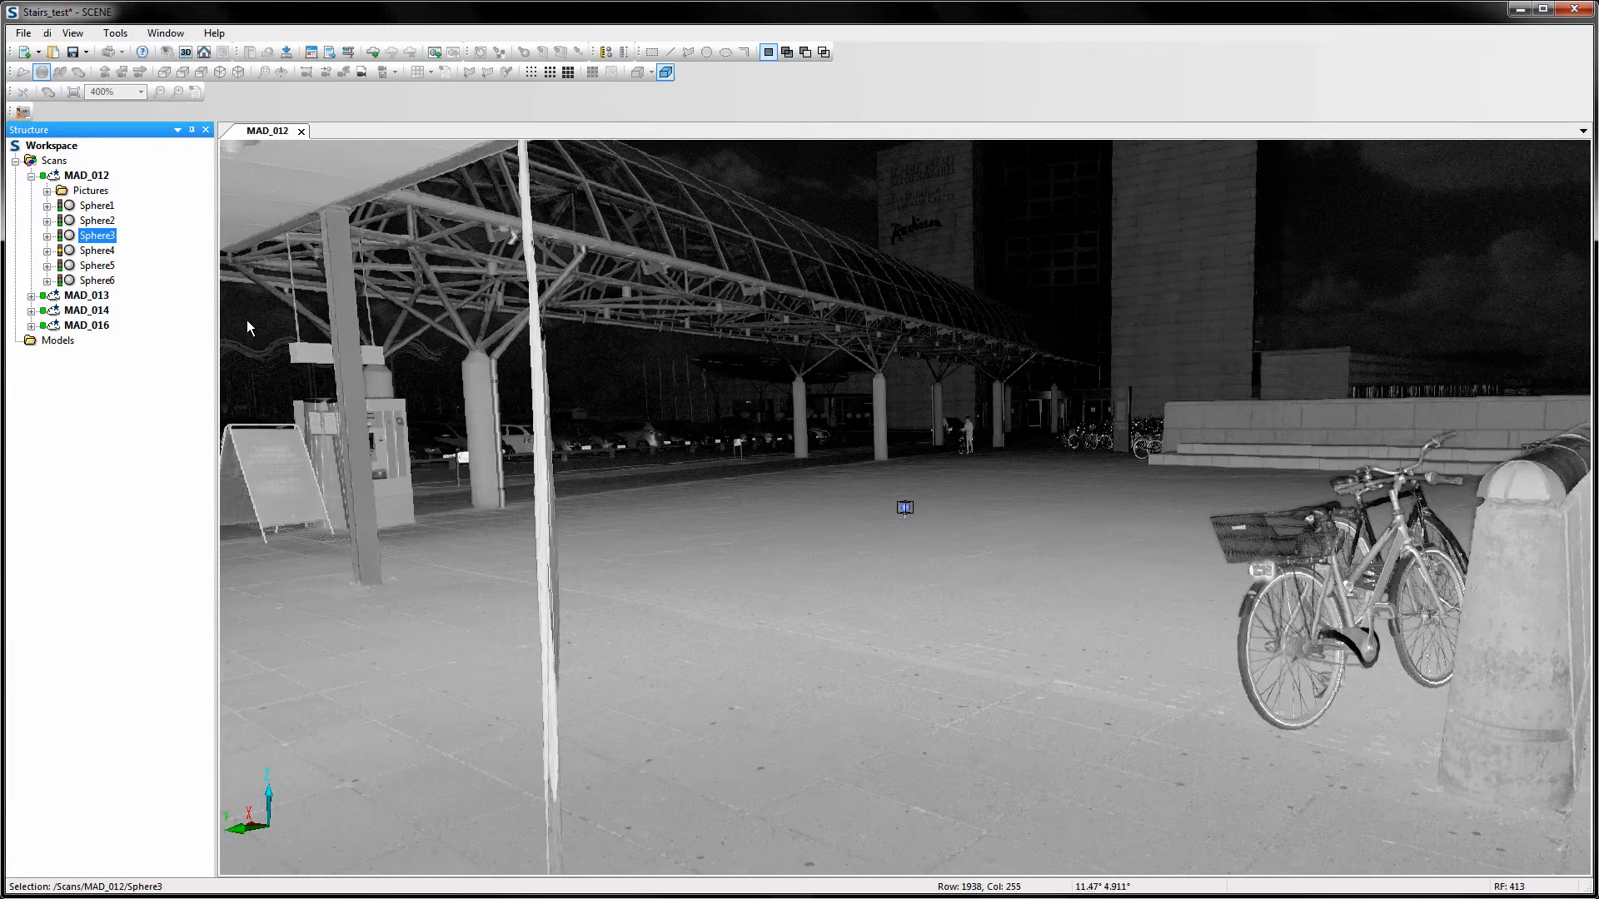
left_click(303, 131)
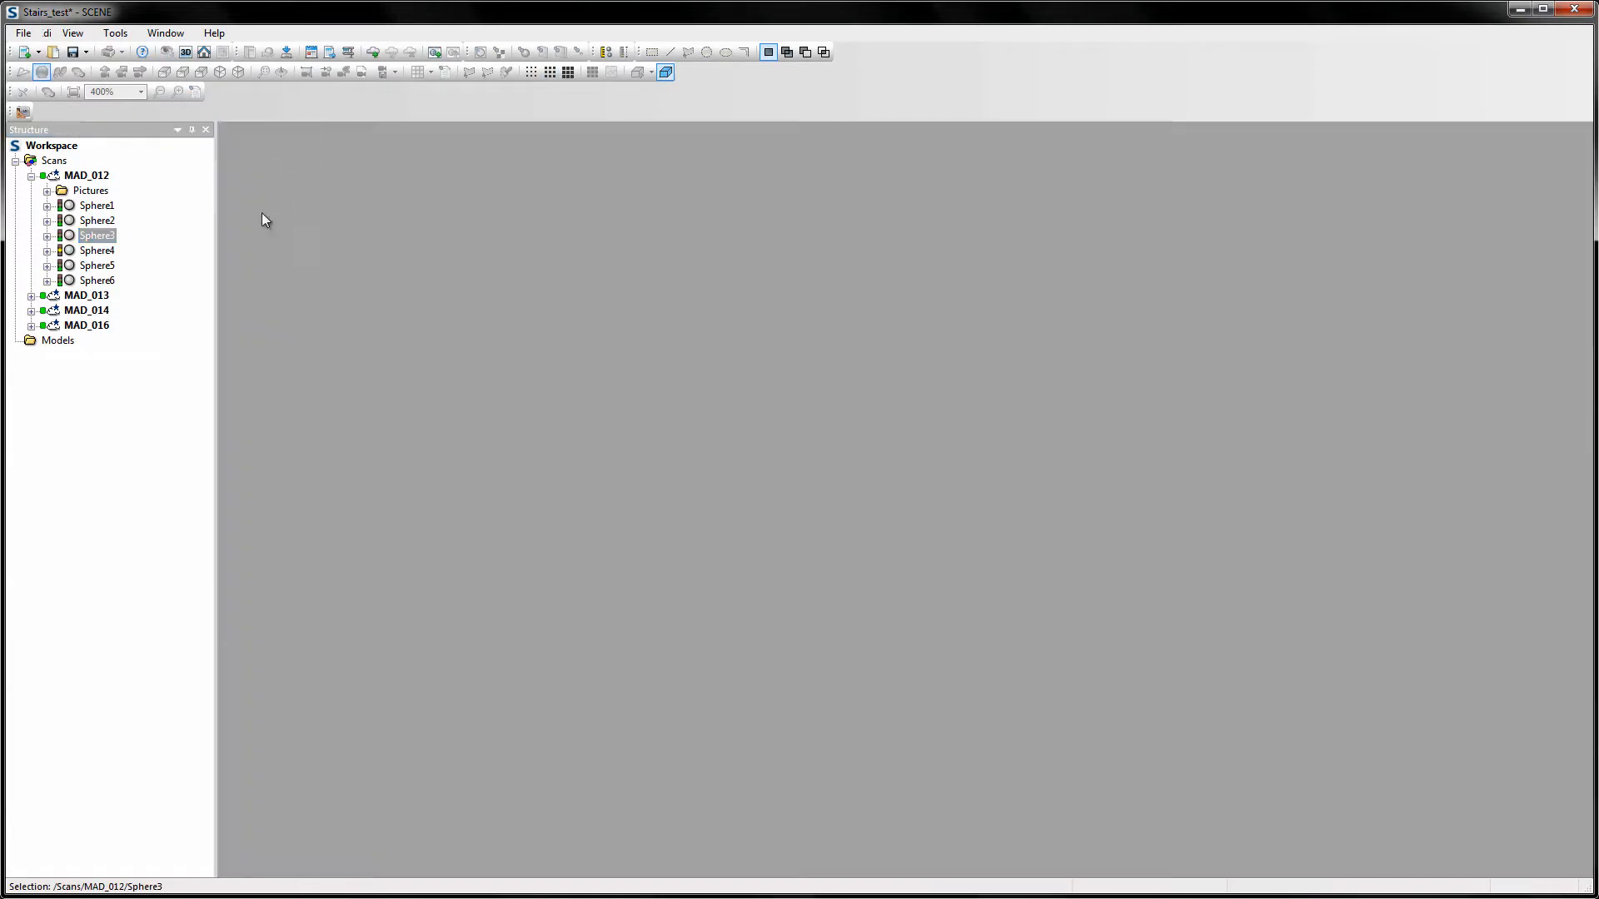
Start preprocessing for the whole Scans cluster, saving the pending project changes with the comment left empty
left_click(53, 160)
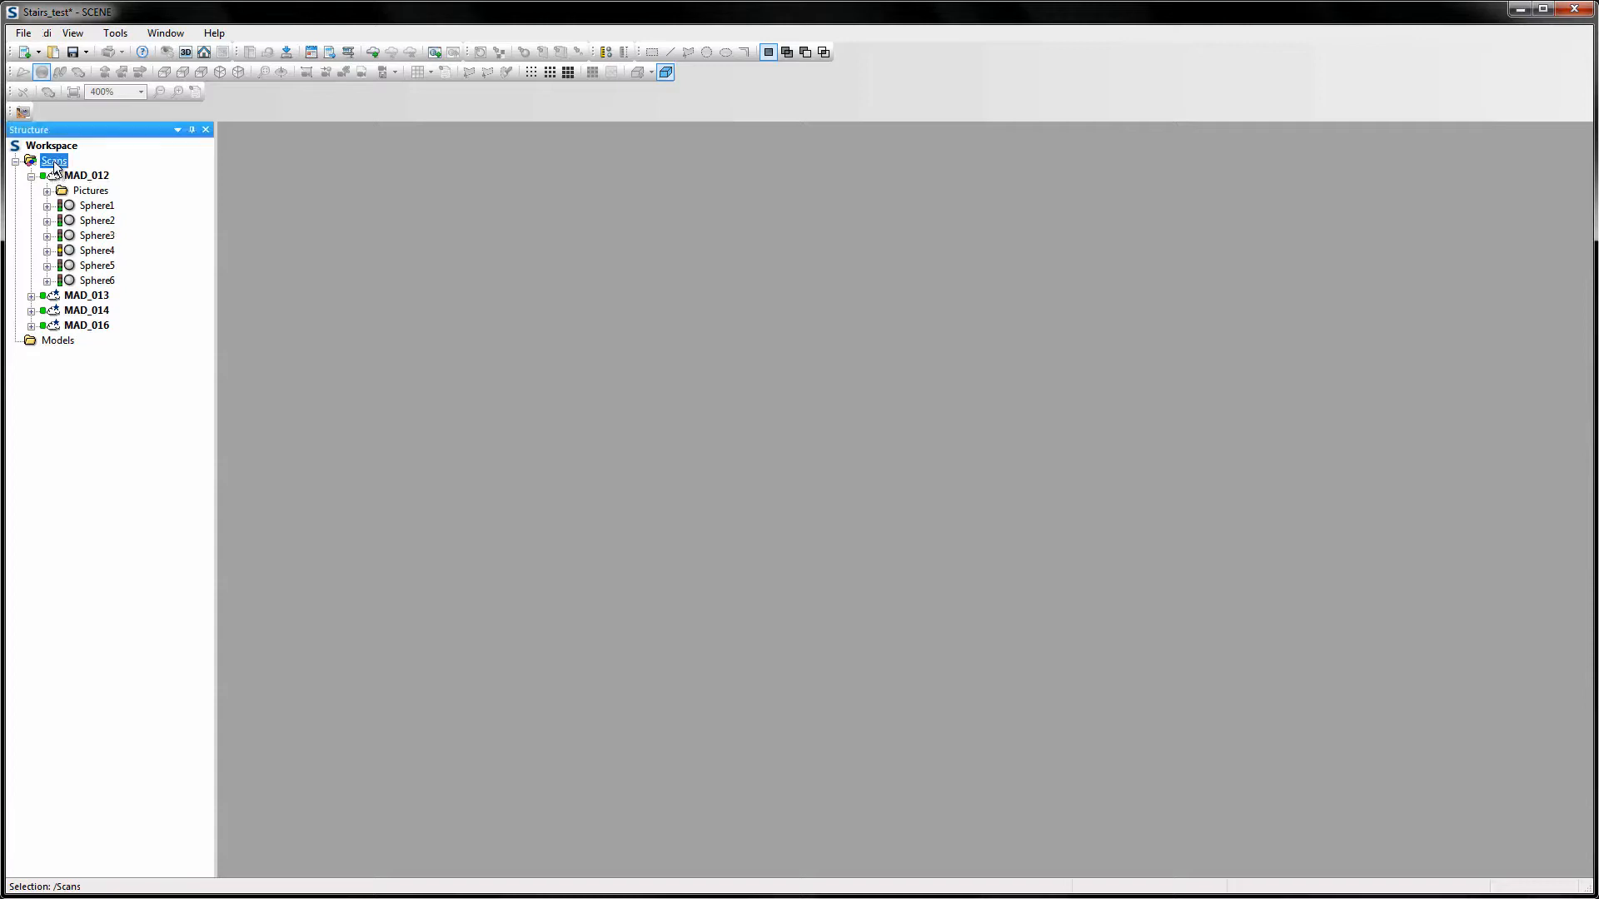
right_click(58, 159)
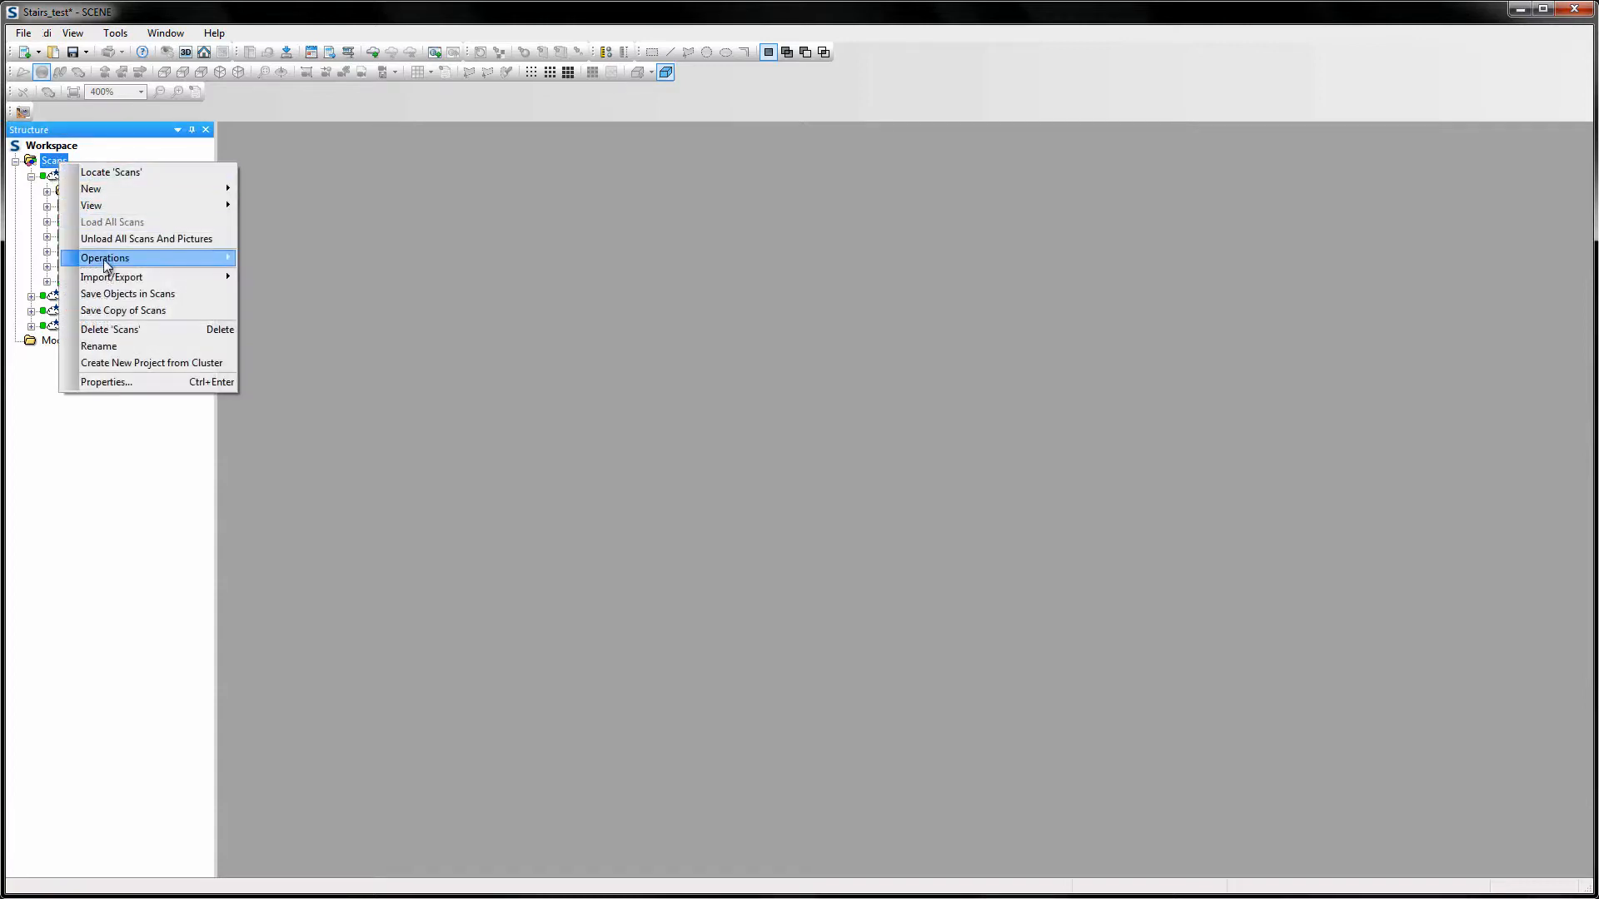
mouse_move(118, 265)
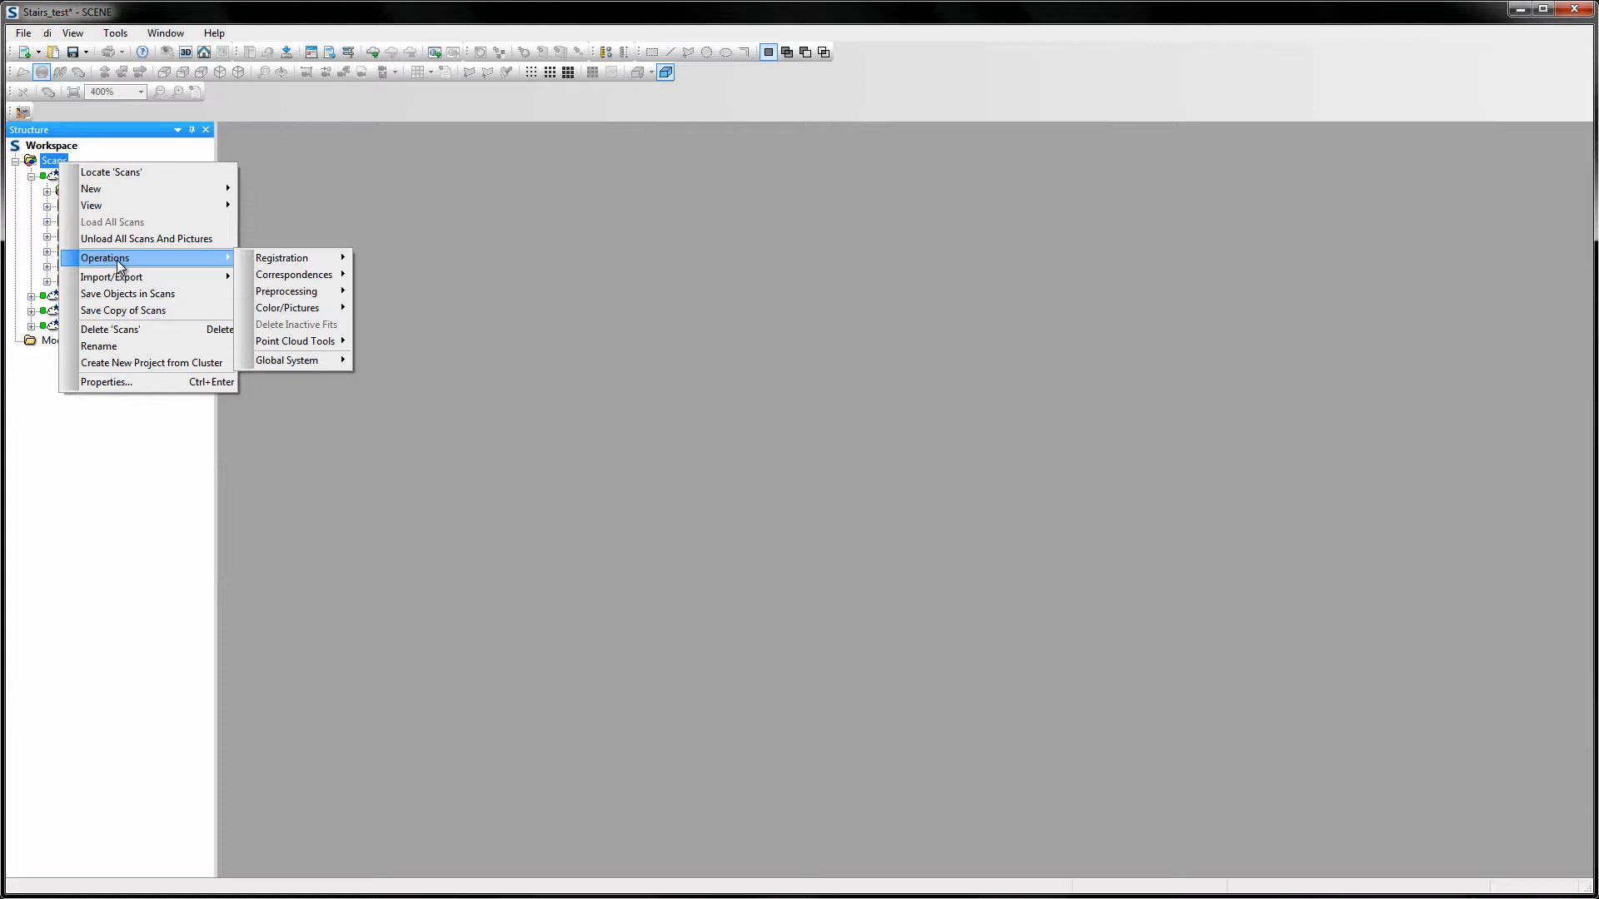
mouse_move(286, 291)
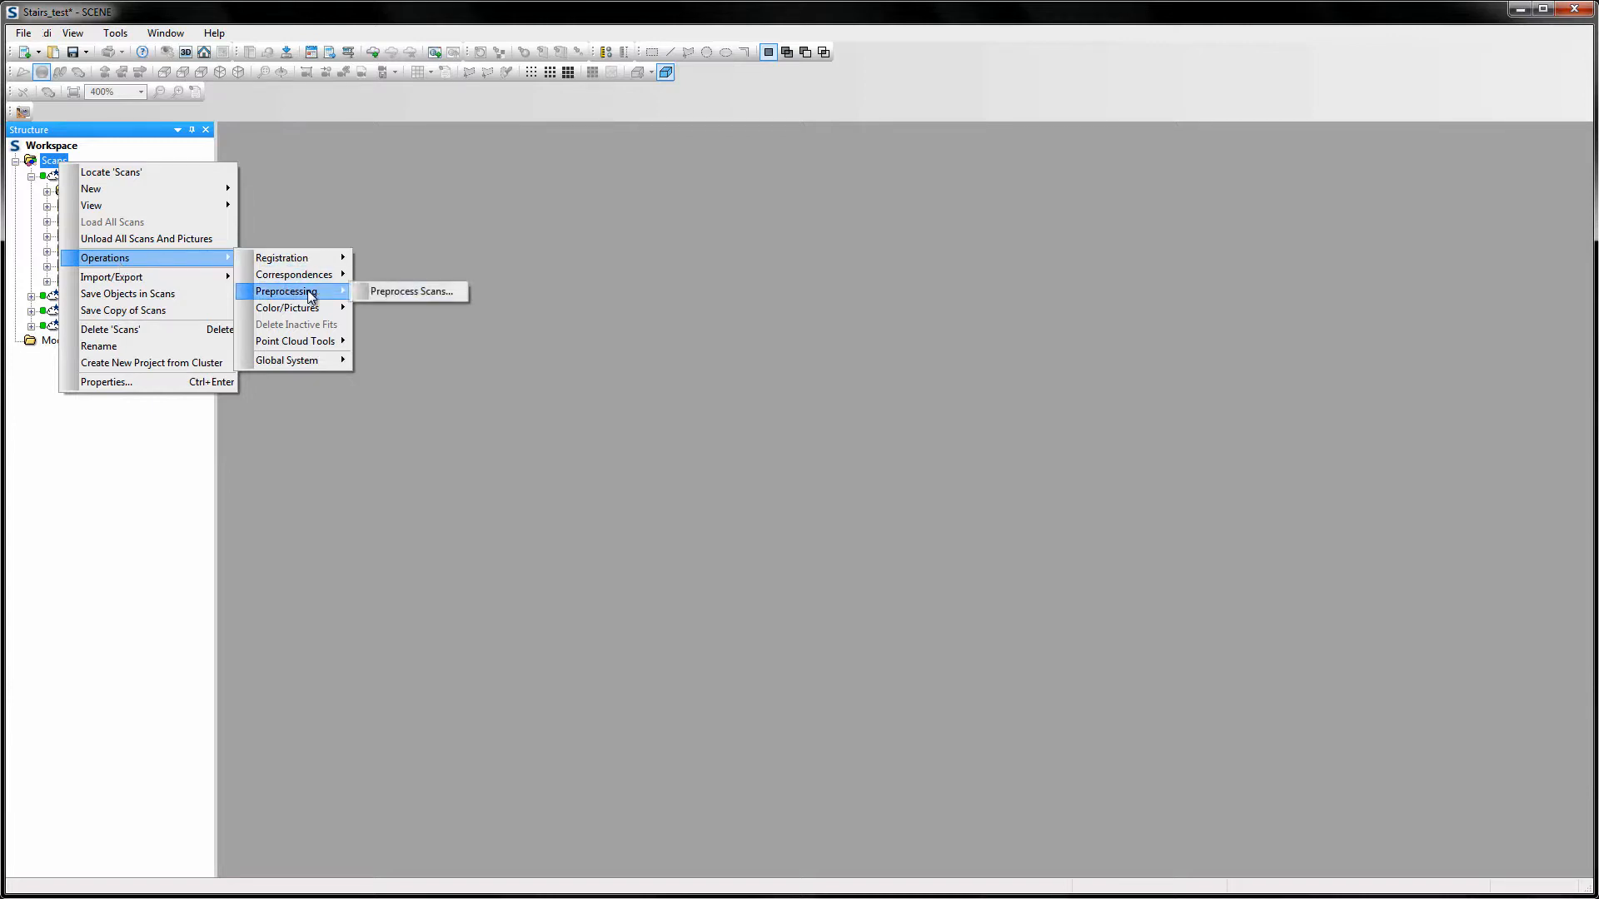
left_click(380, 293)
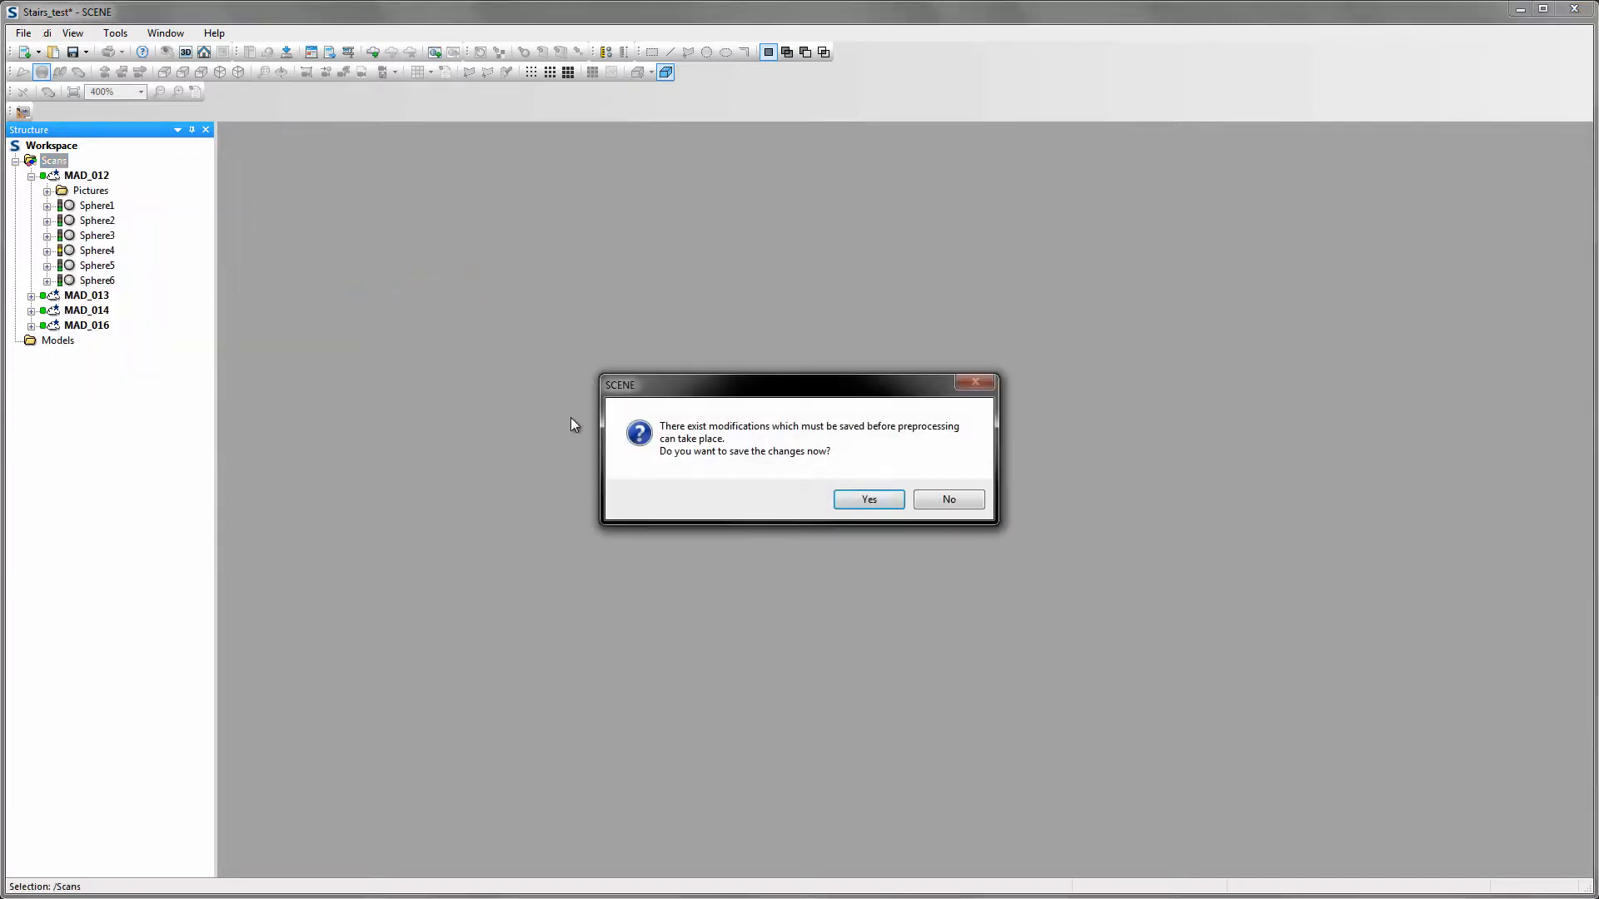
left_click(844, 500)
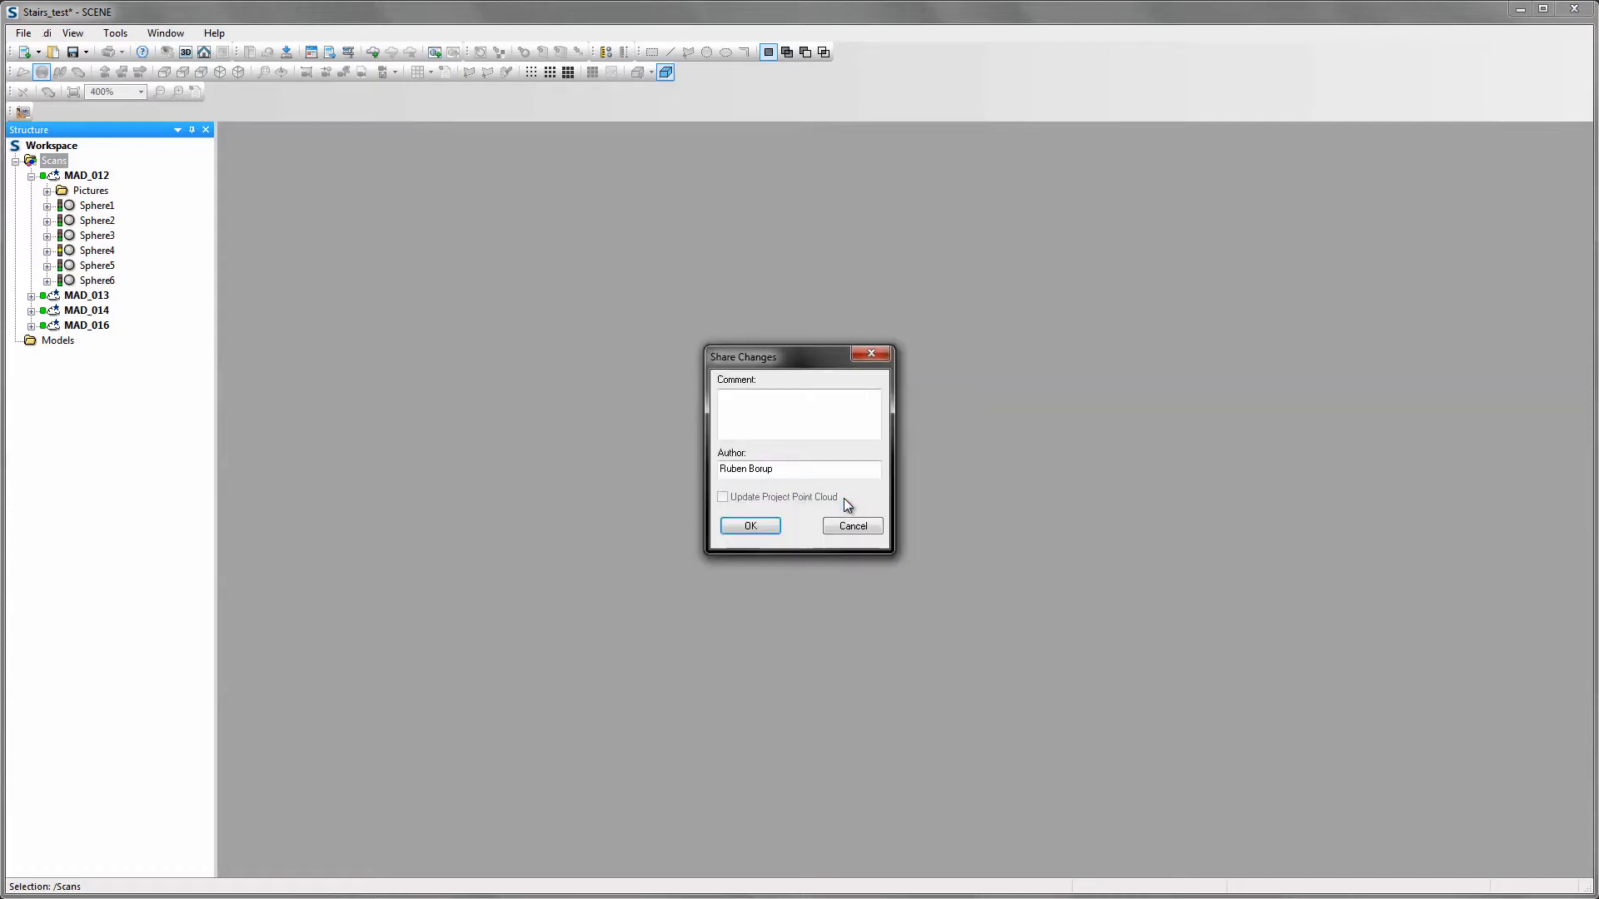
left_click(760, 525)
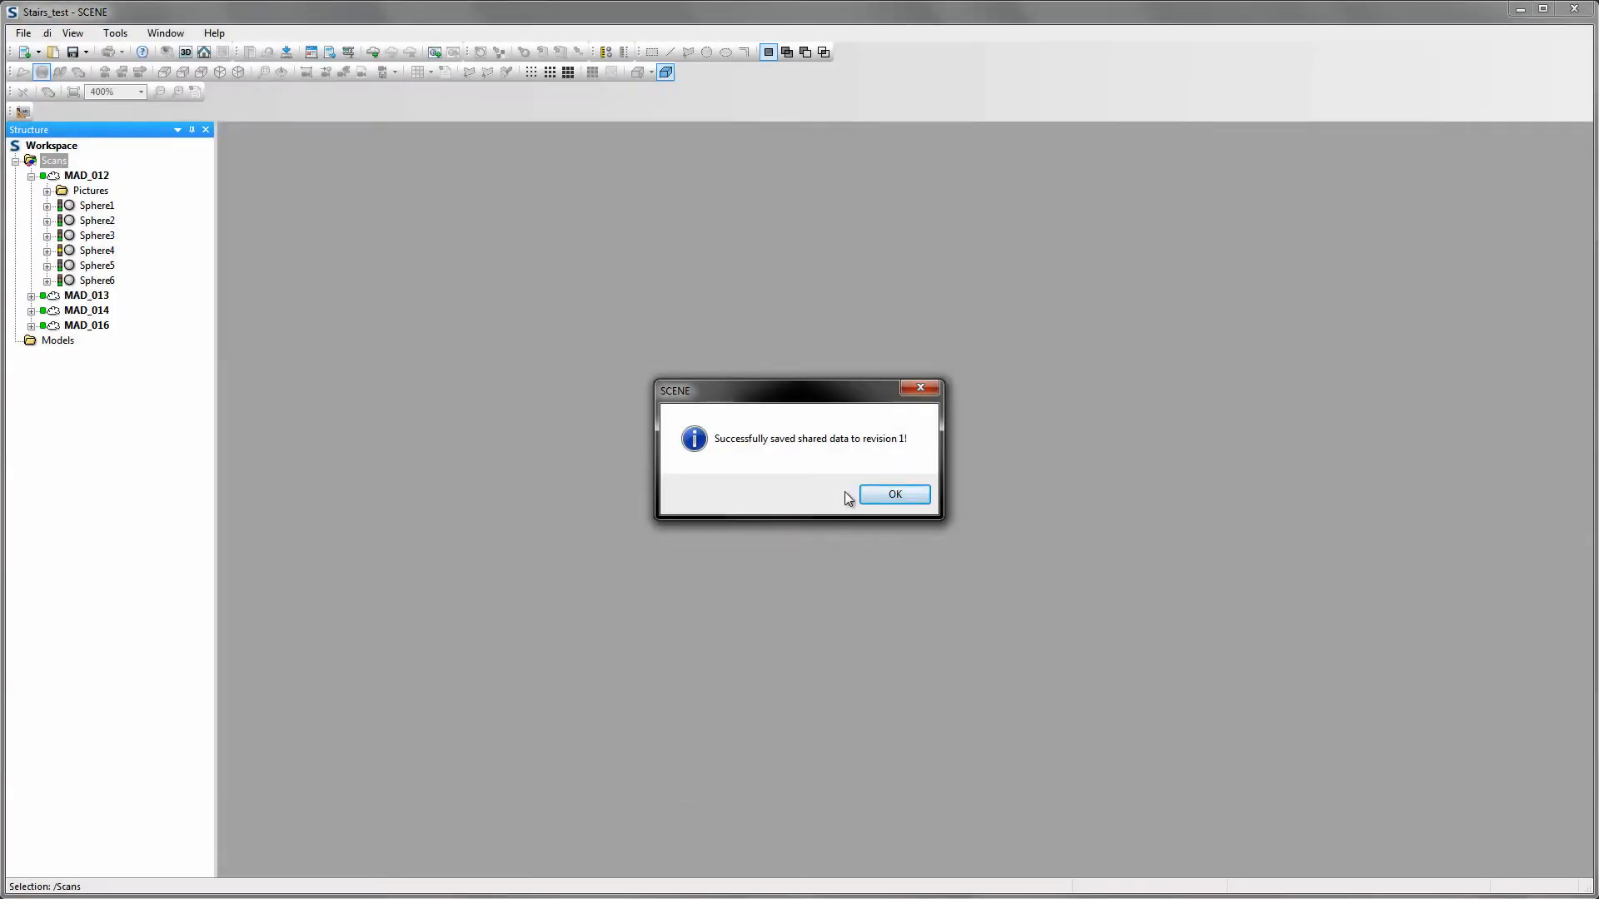
left_click(874, 491)
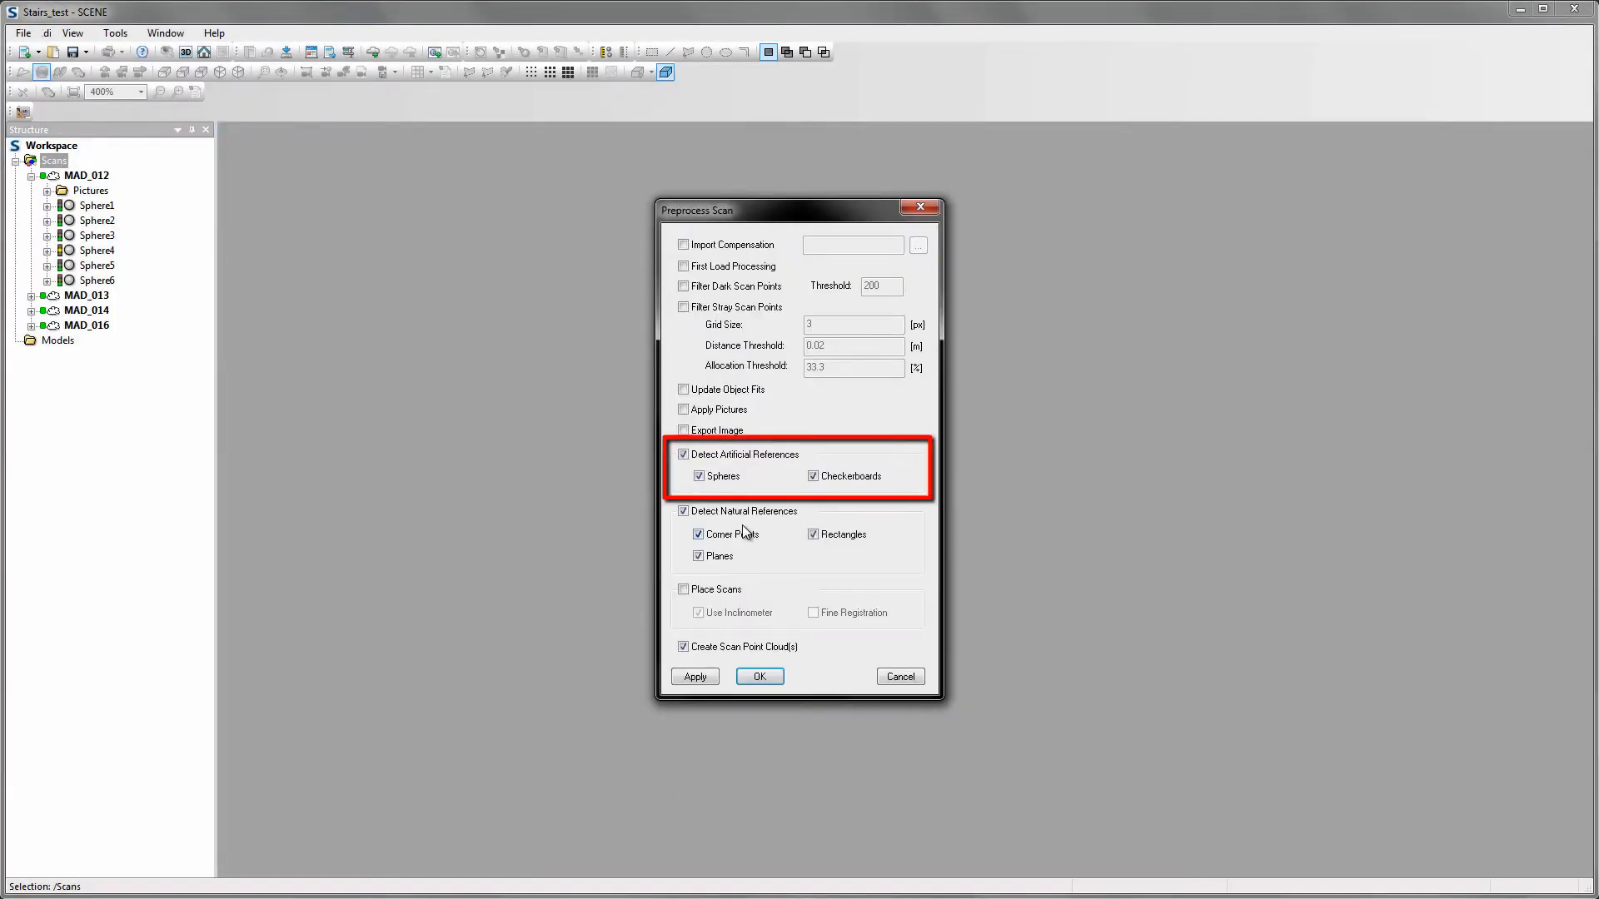
Preprocess the scans with artificial and natural reference detection off, and Place Scans, Use Inclinometer and Create Scan Point Cloud(s) on
left_click(684, 455)
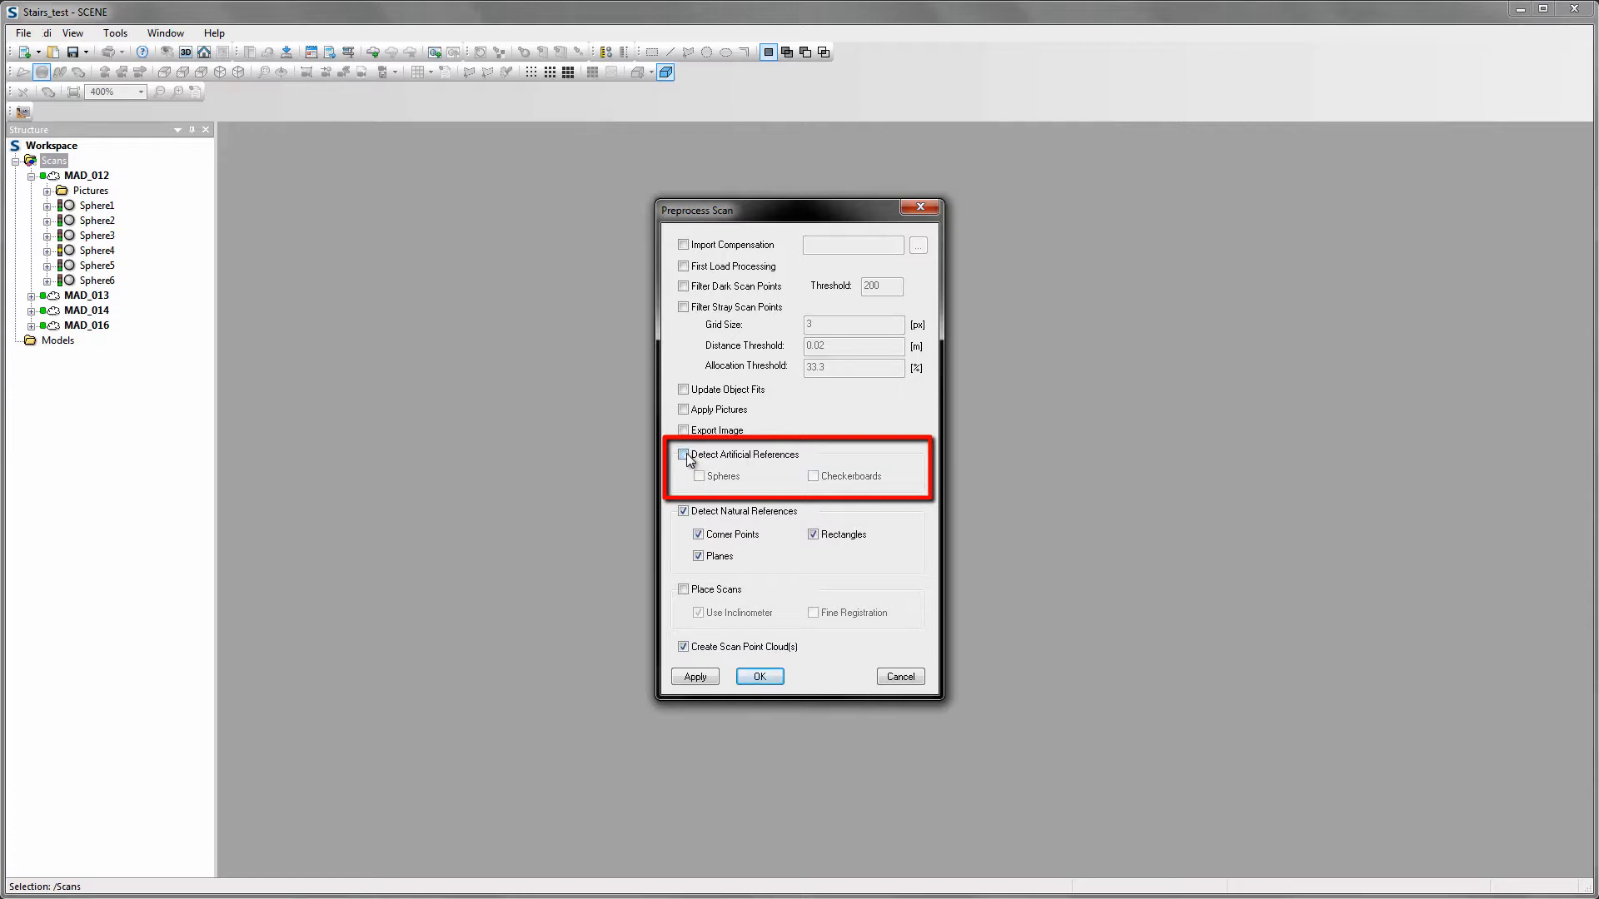
left_click(683, 511)
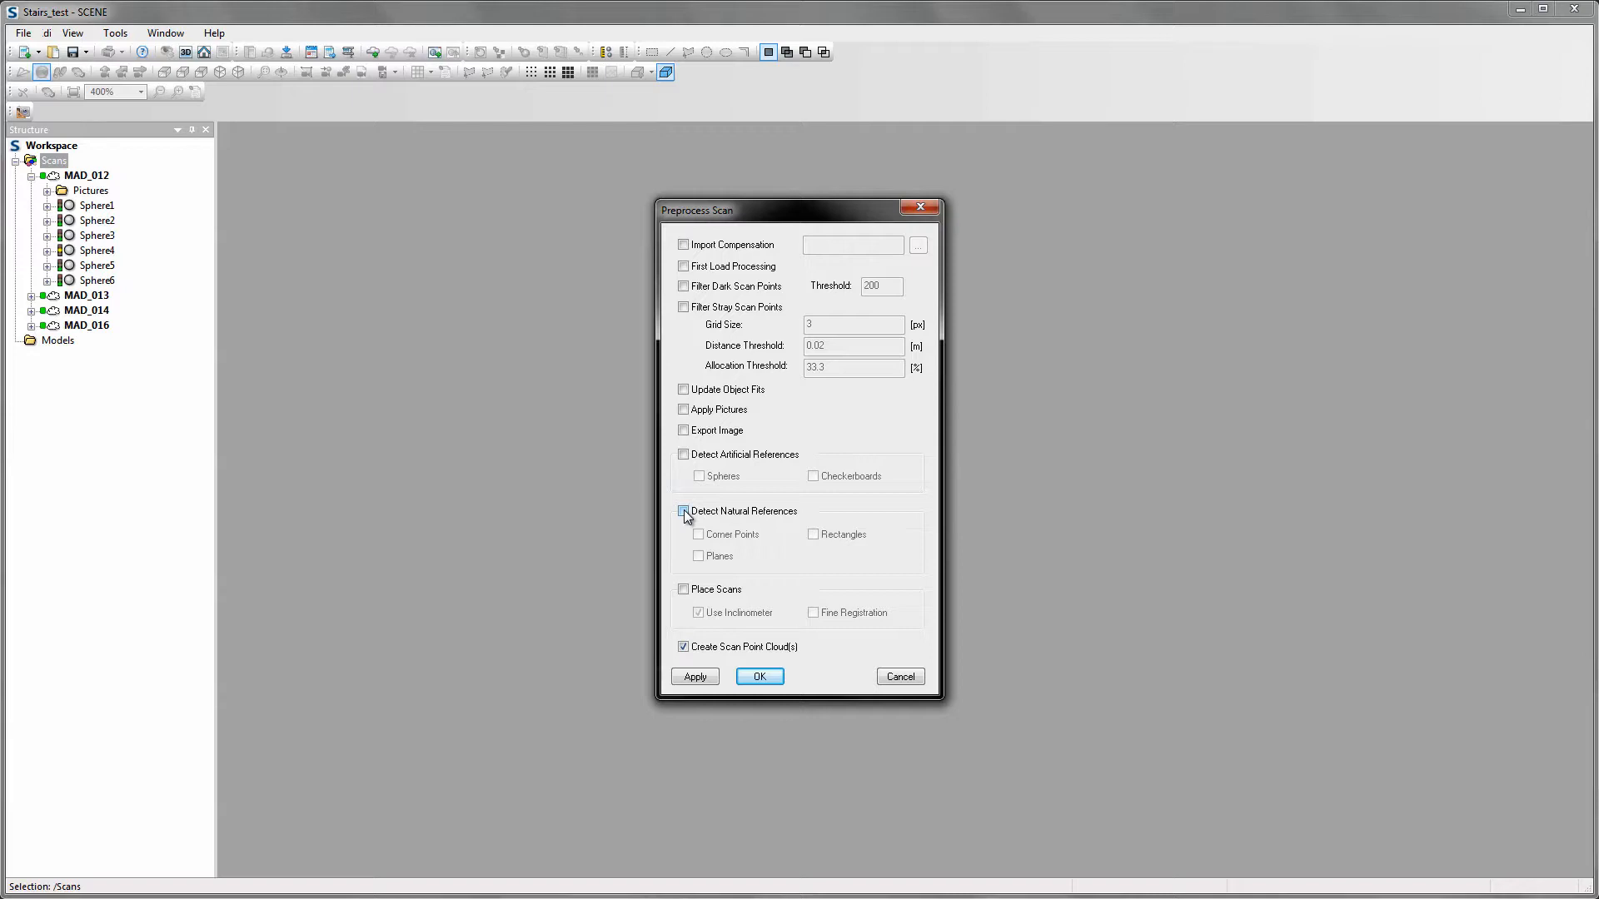
left_click(684, 591)
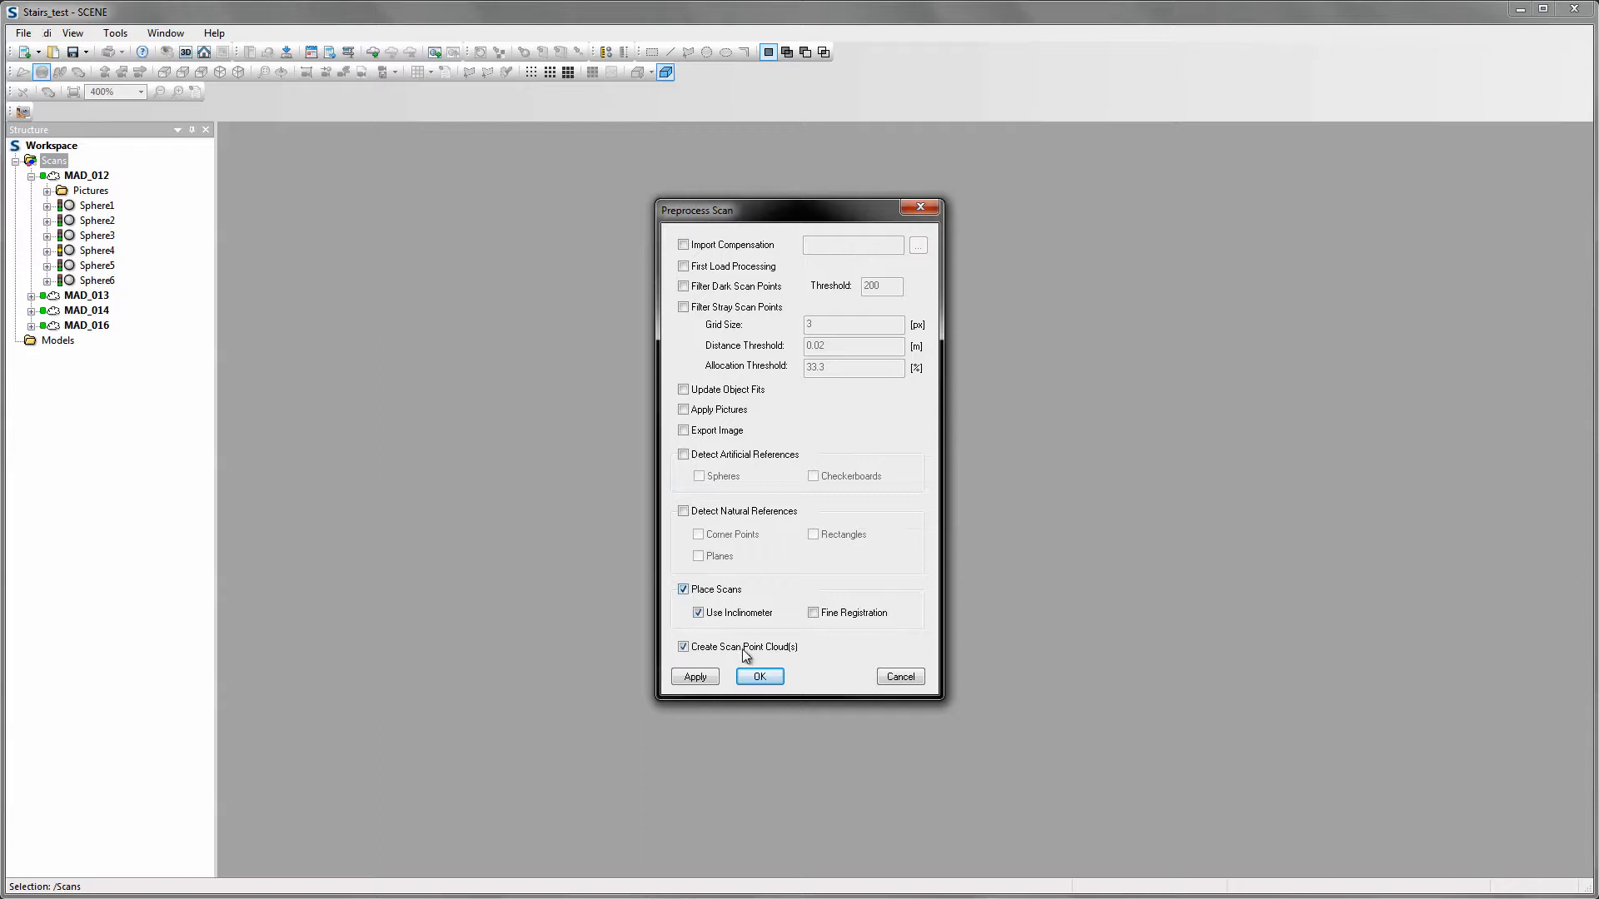
left_click(759, 676)
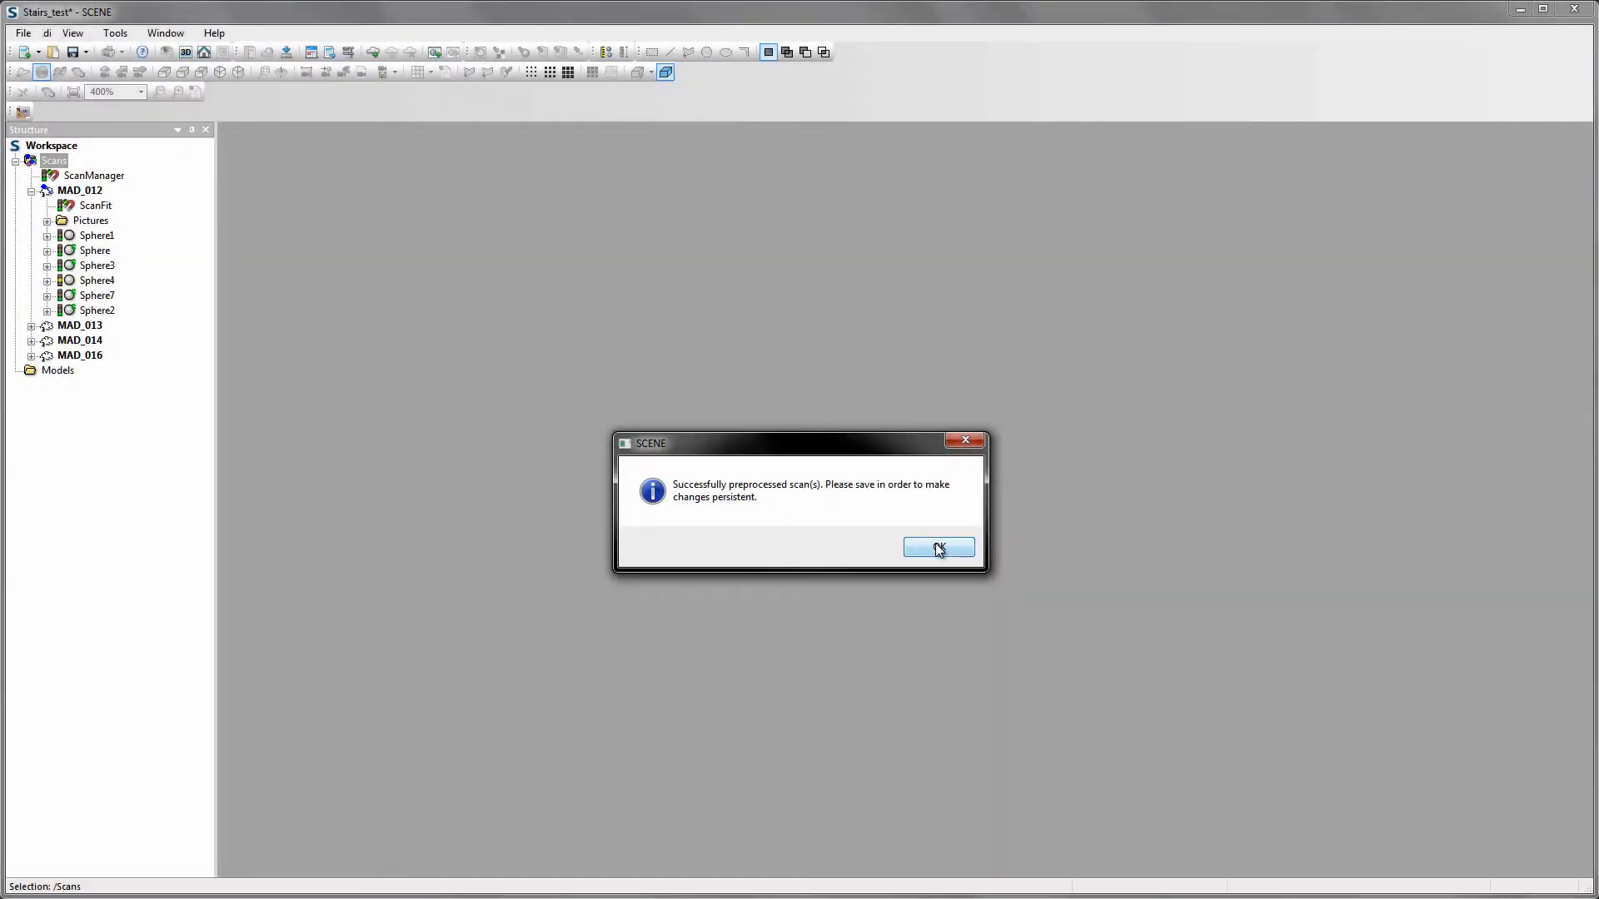
left_click(938, 548)
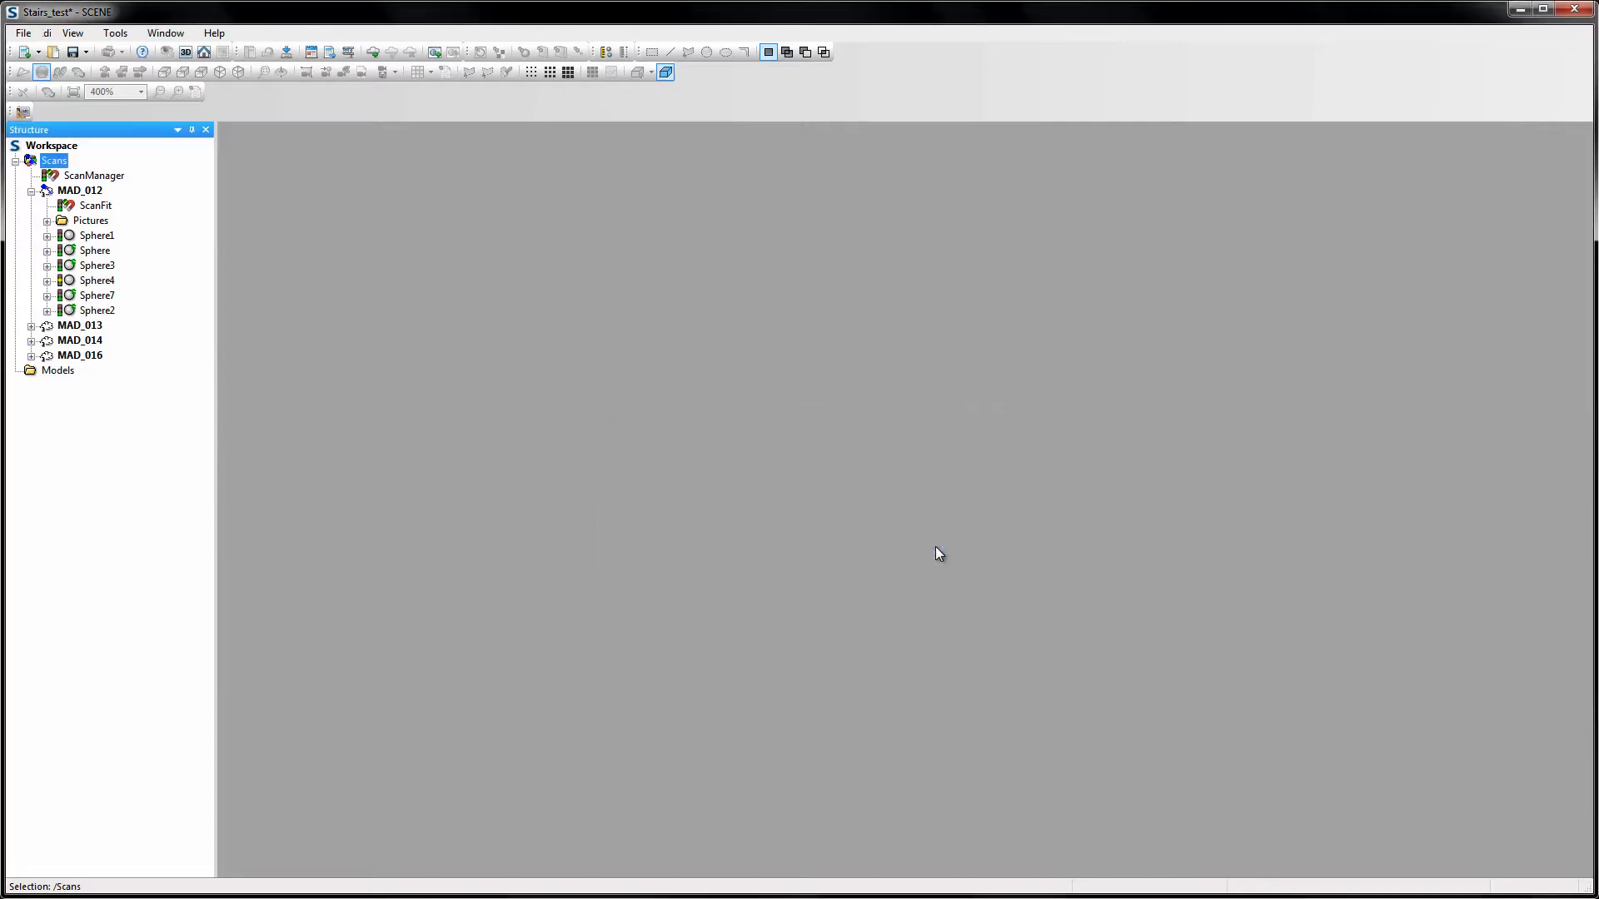
Save the preprocessed project as a new shared revision without a comment
left_click(72, 52)
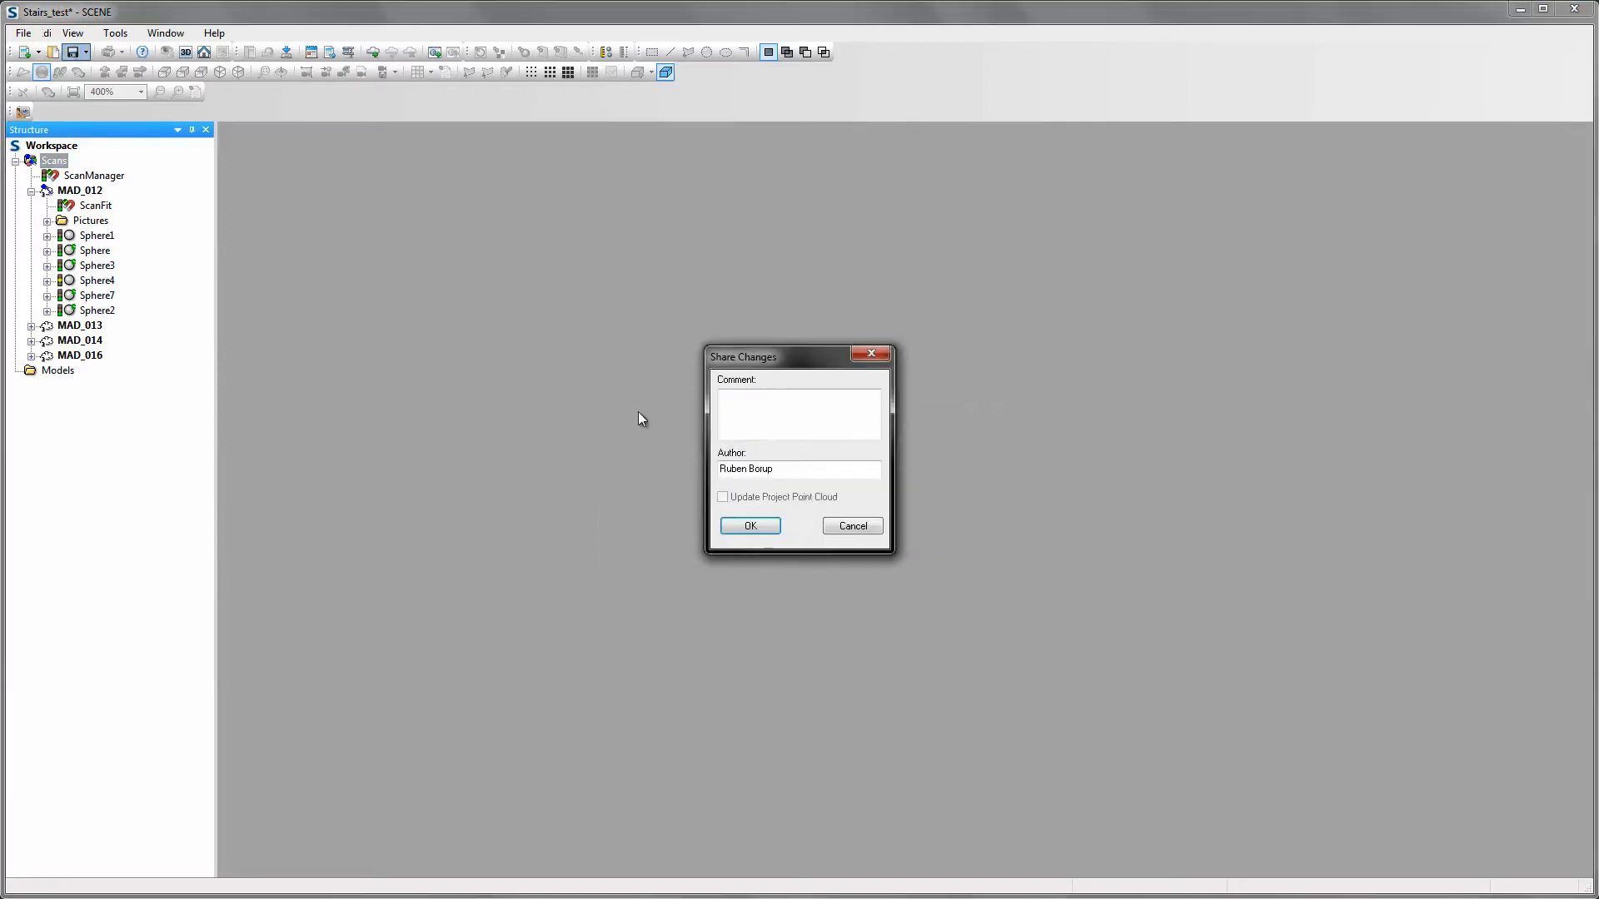
left_click(767, 526)
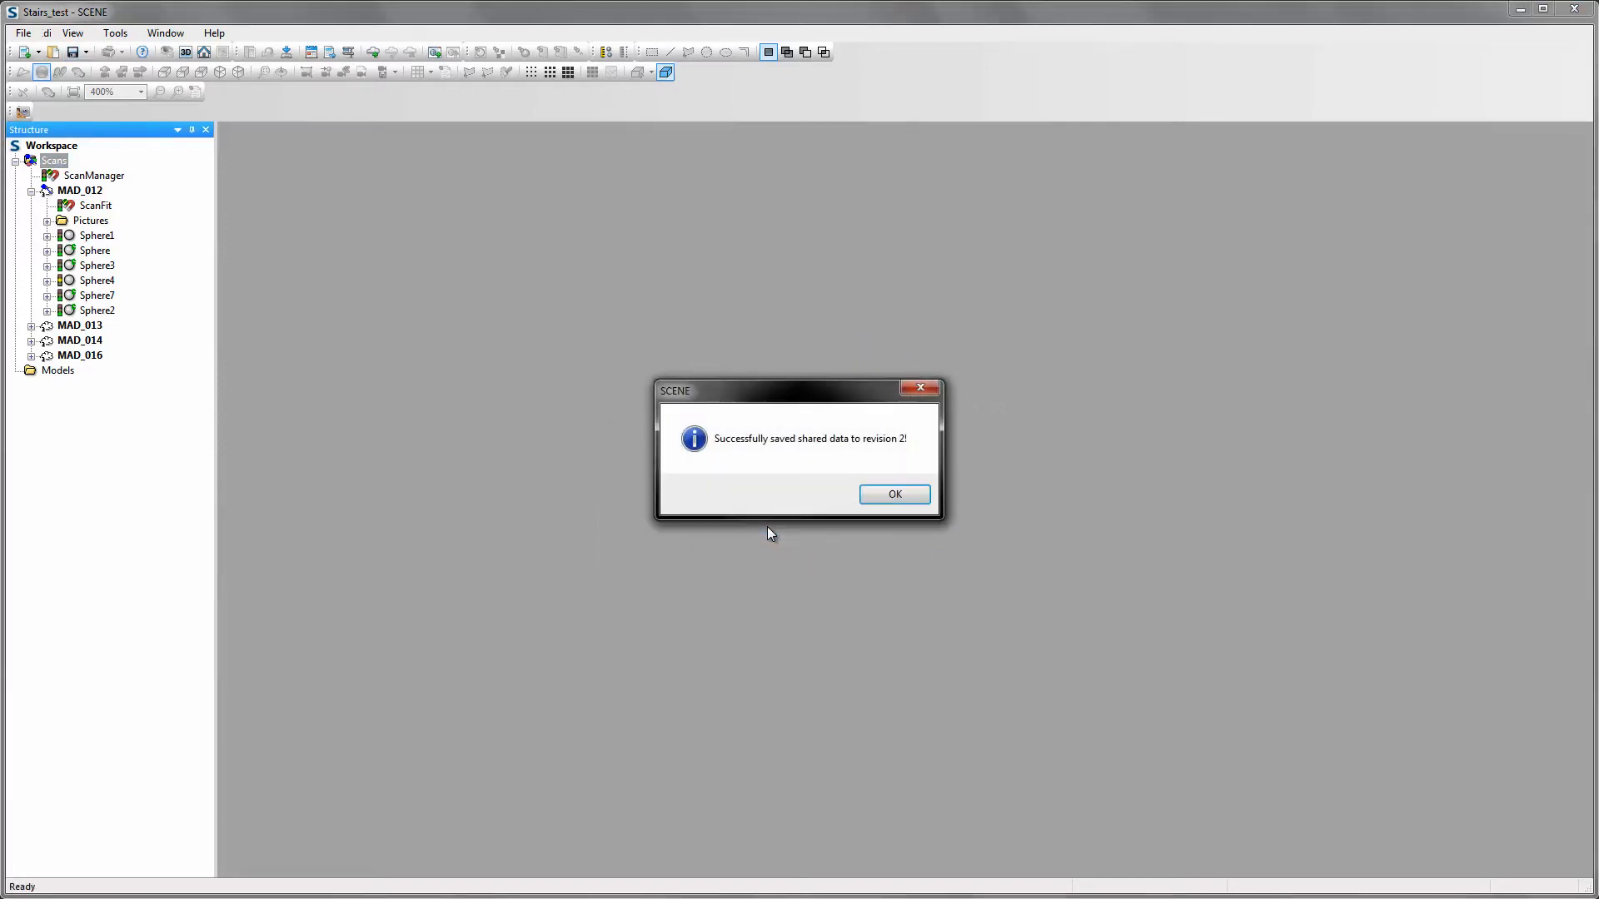
left_click(881, 502)
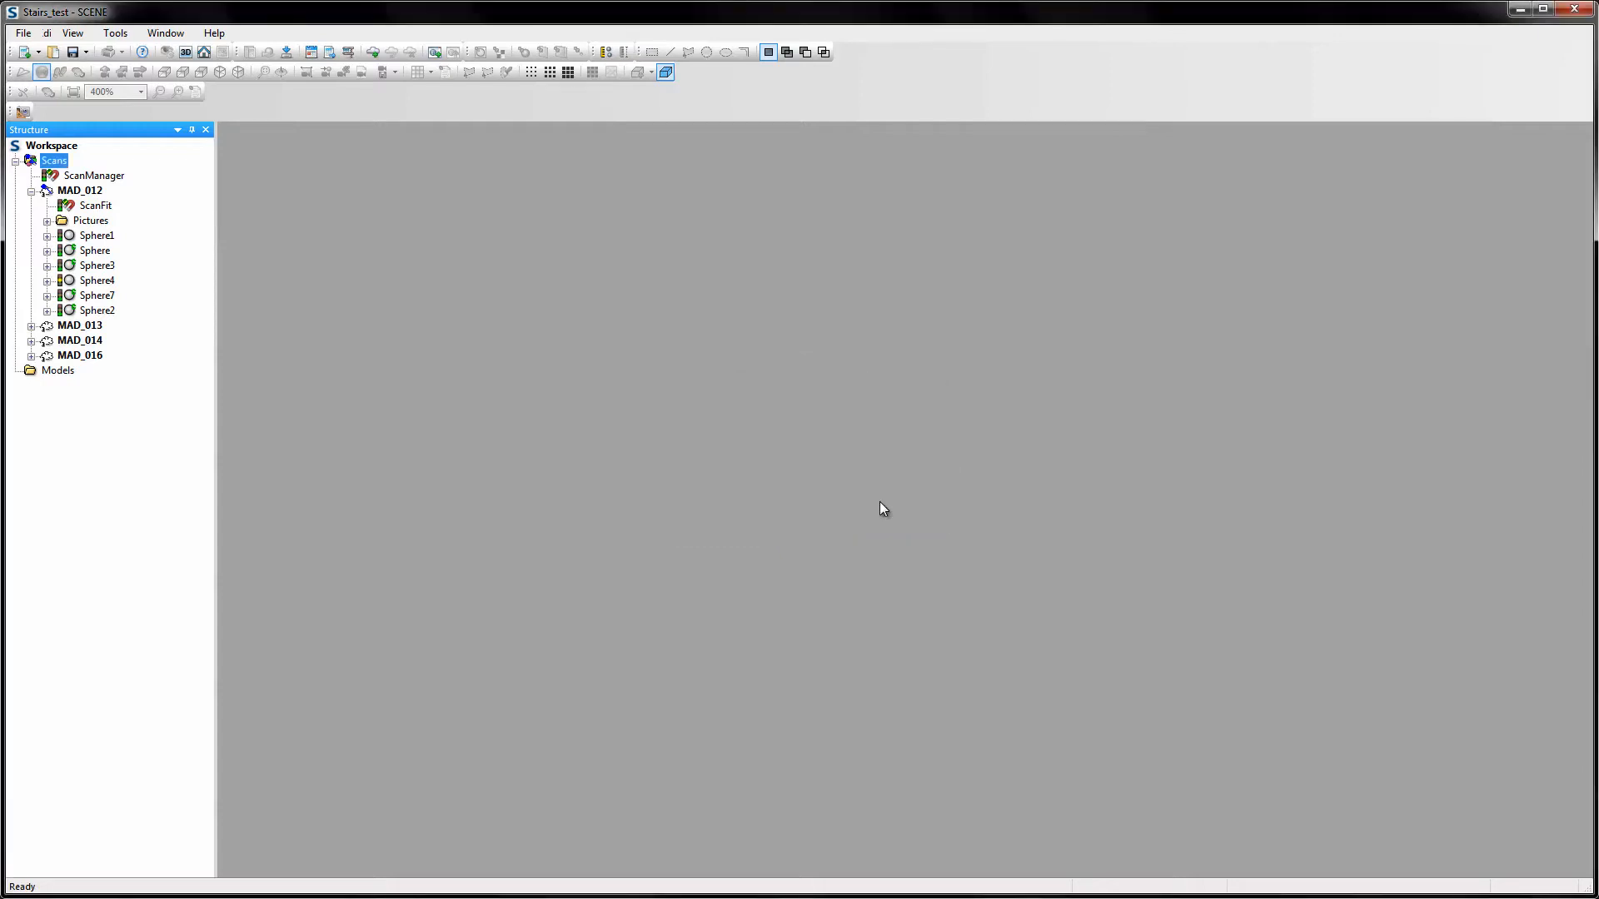
Open the workspace in a 3D view and examine the placed scans around the stairs, trees and bridge from several angles
left_click(185, 51)
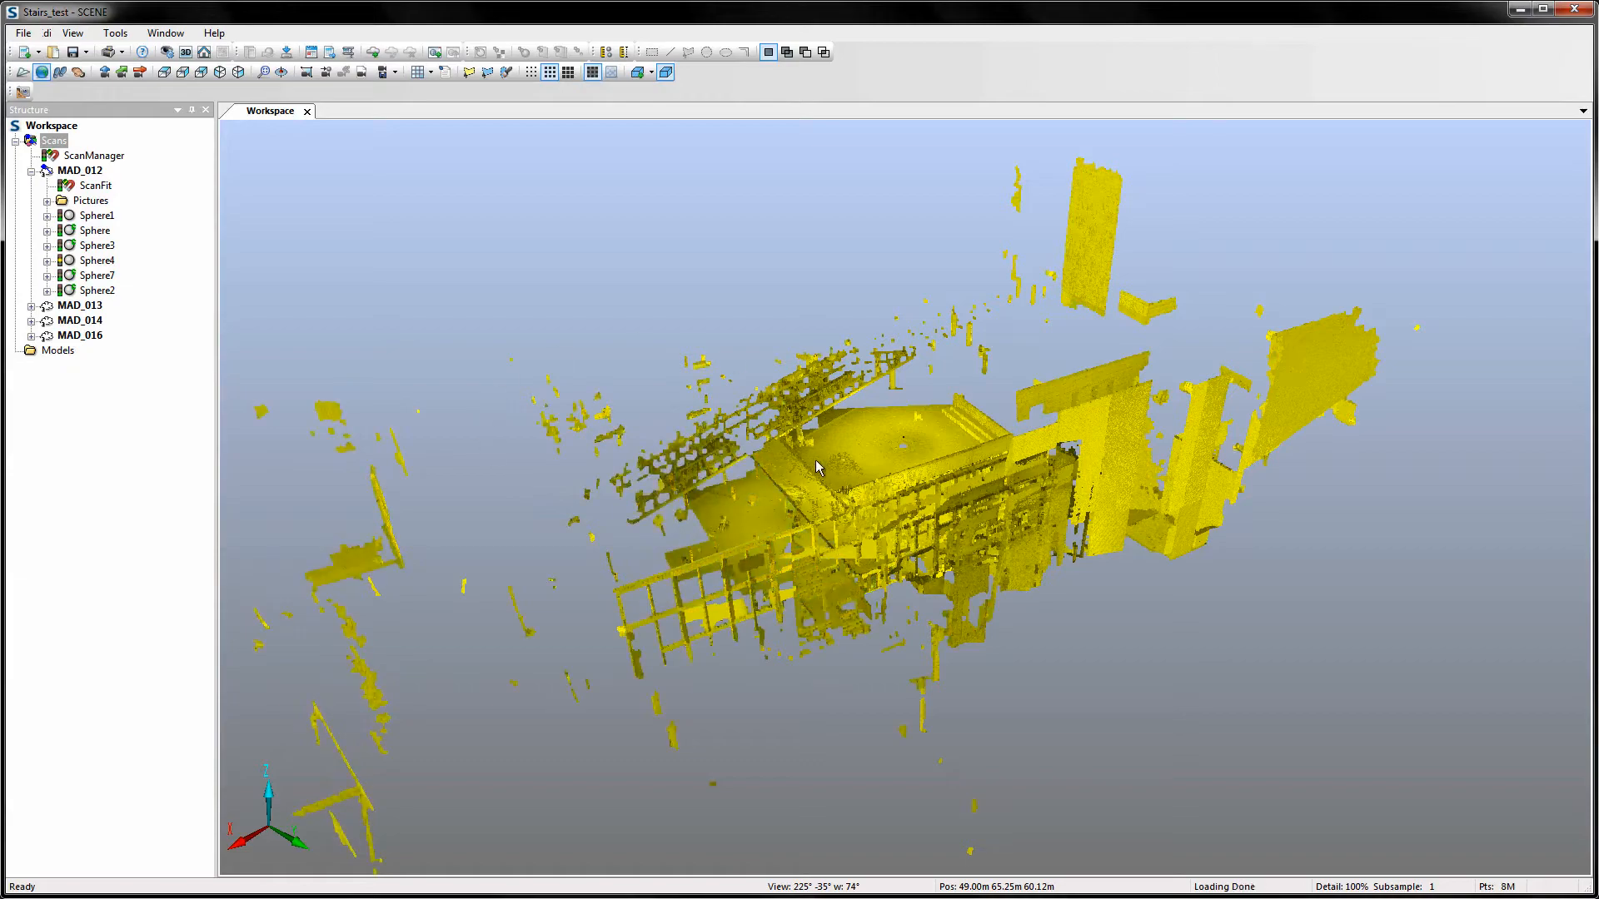
left_click_drag(486, 389, 881, 439)
scroll(881, 439, "up", 8)
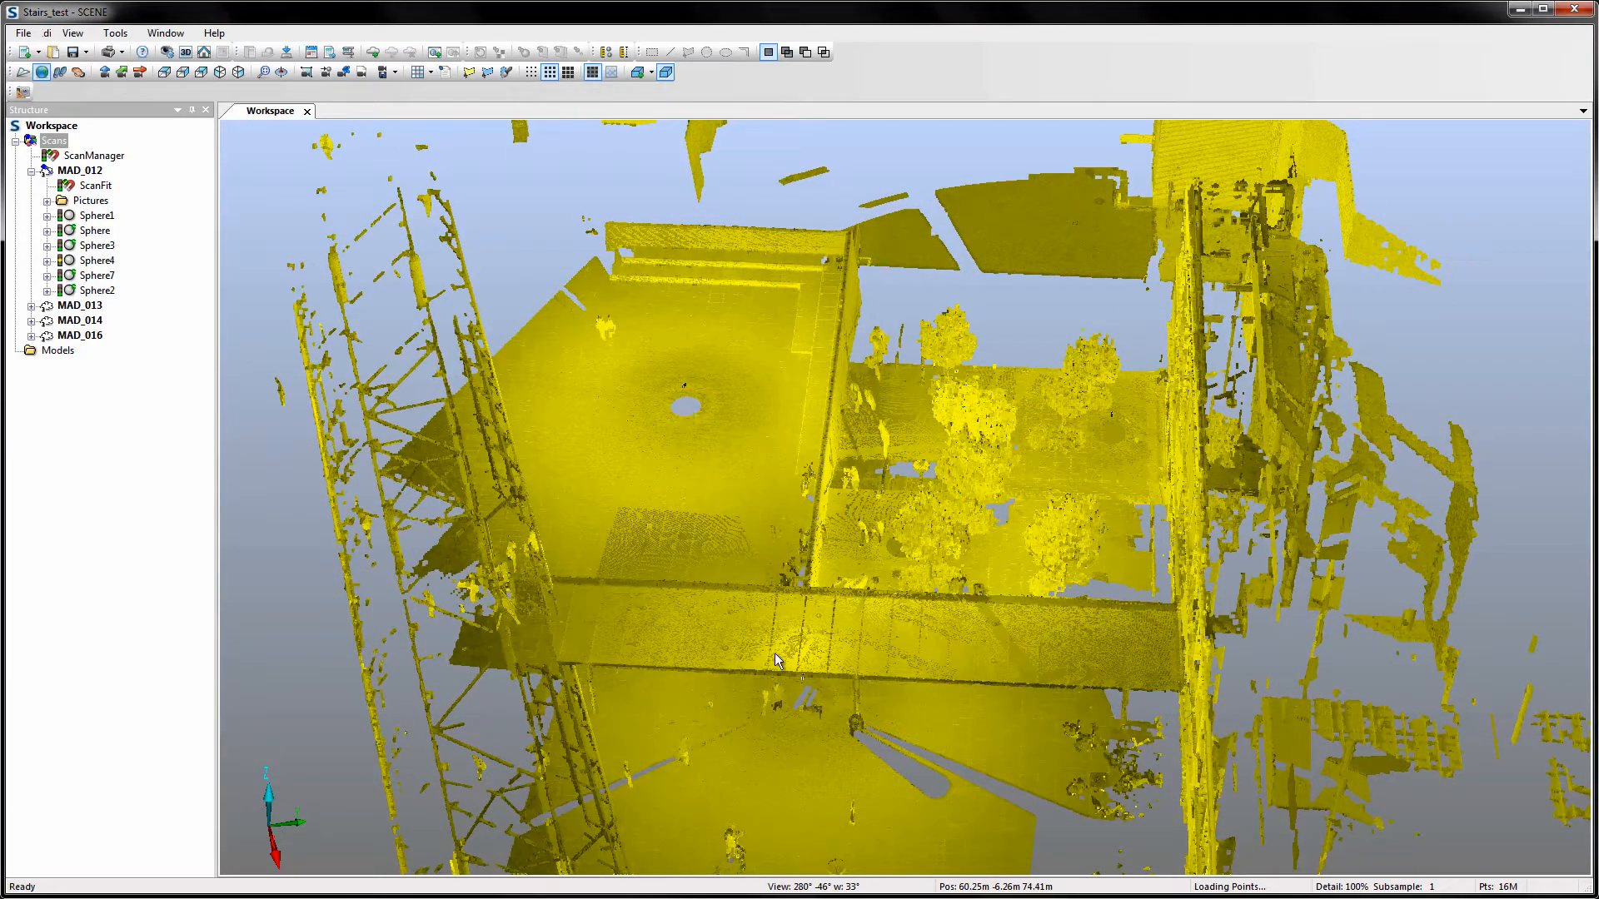
left_click_drag(792, 698, 790, 514)
right_click(746, 580)
left_click_drag(738, 655, 747, 612)
scroll(747, 618, "down", 2)
scroll(745, 619, "up", 5)
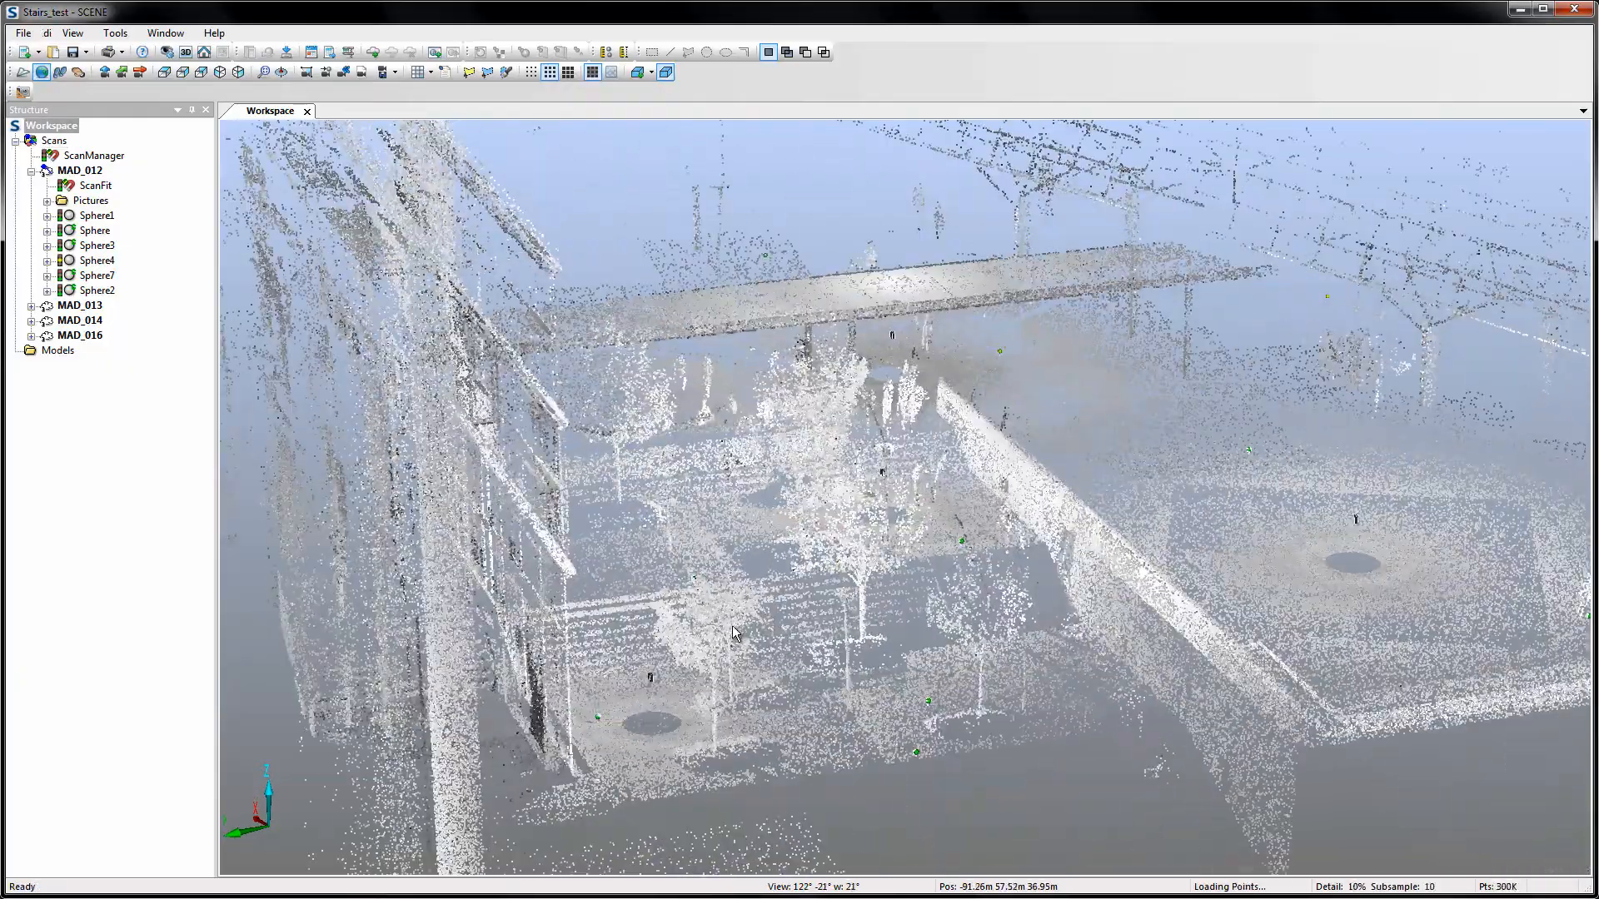
middle_click_drag(560, 699, 802, 445)
scroll(730, 536, "up", 3)
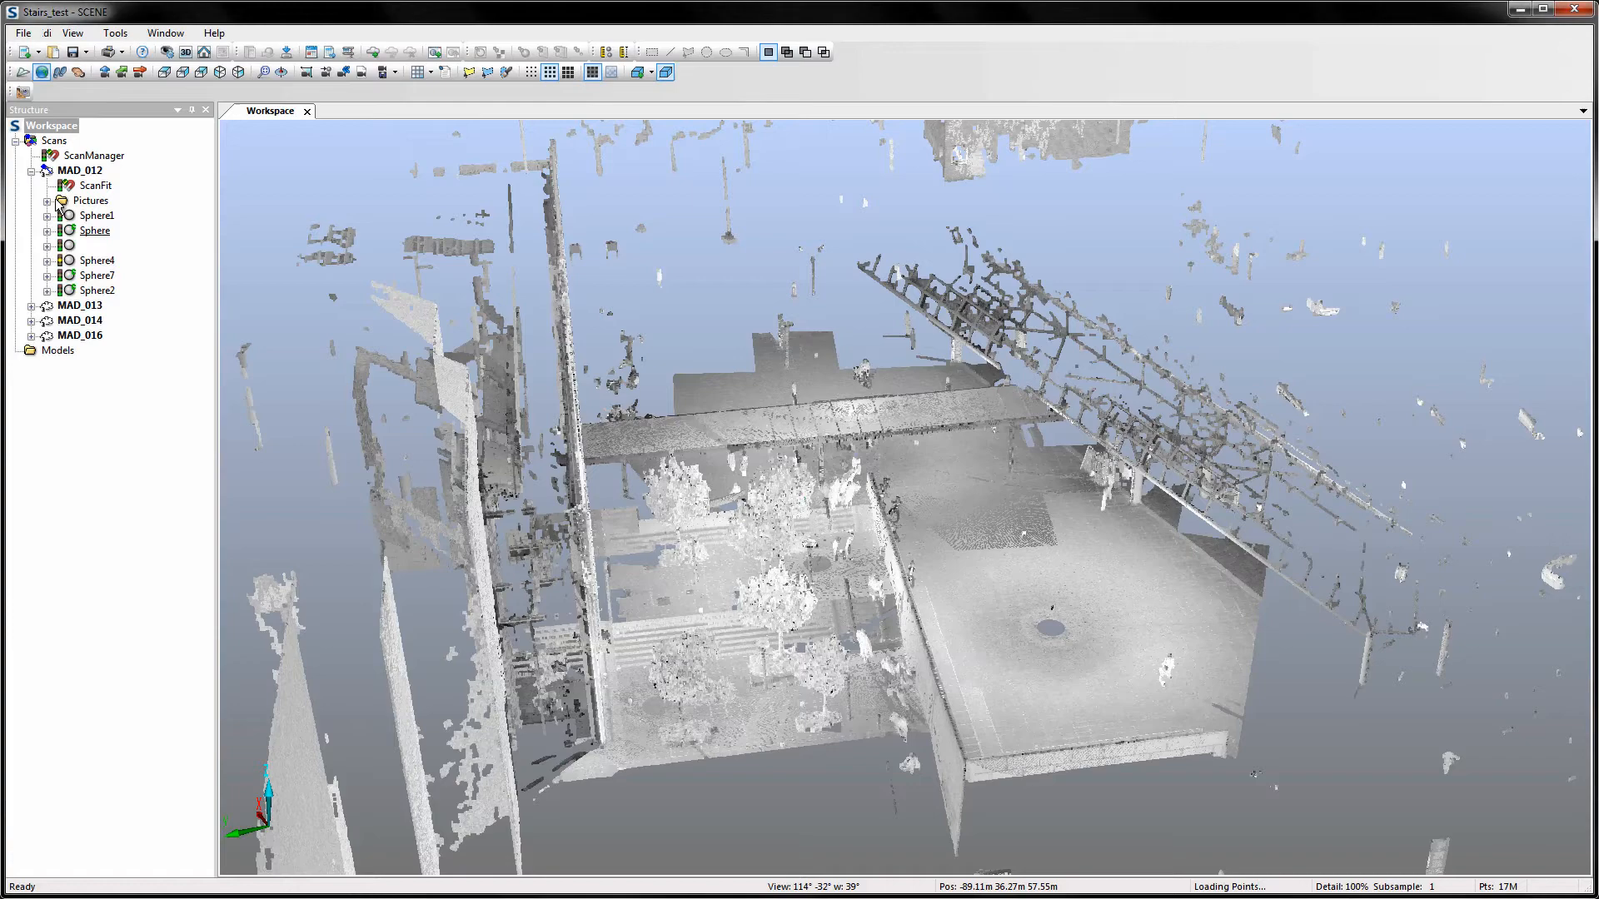
Apply the pictures to all scans in the Scans cluster to colour the points
left_click(58, 142)
right_click(62, 144)
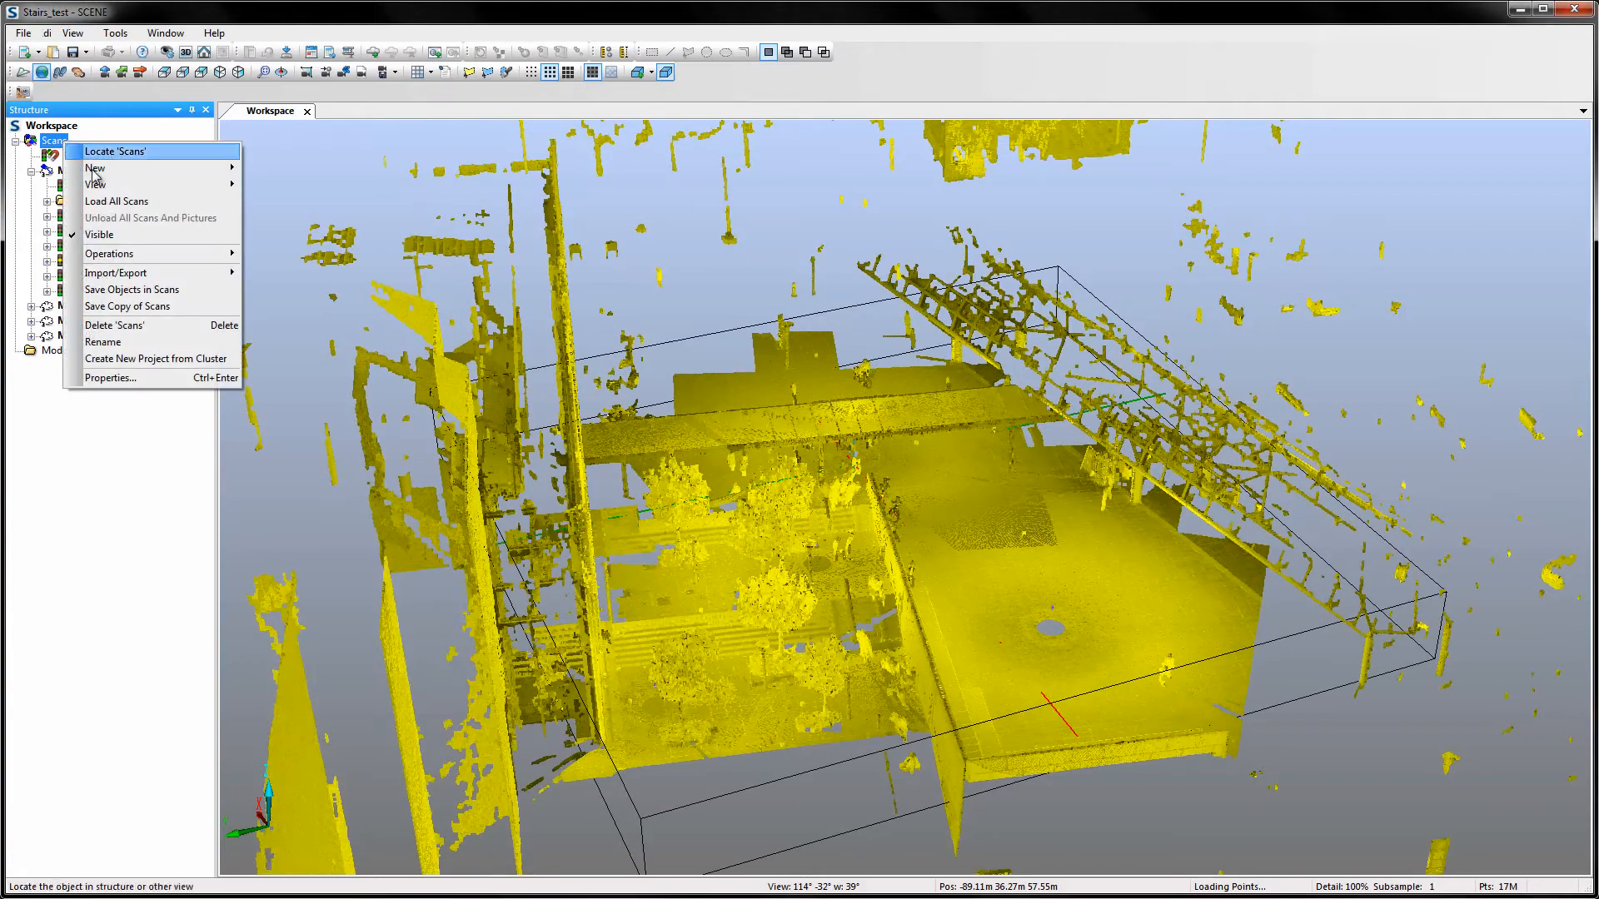
mouse_move(137, 254)
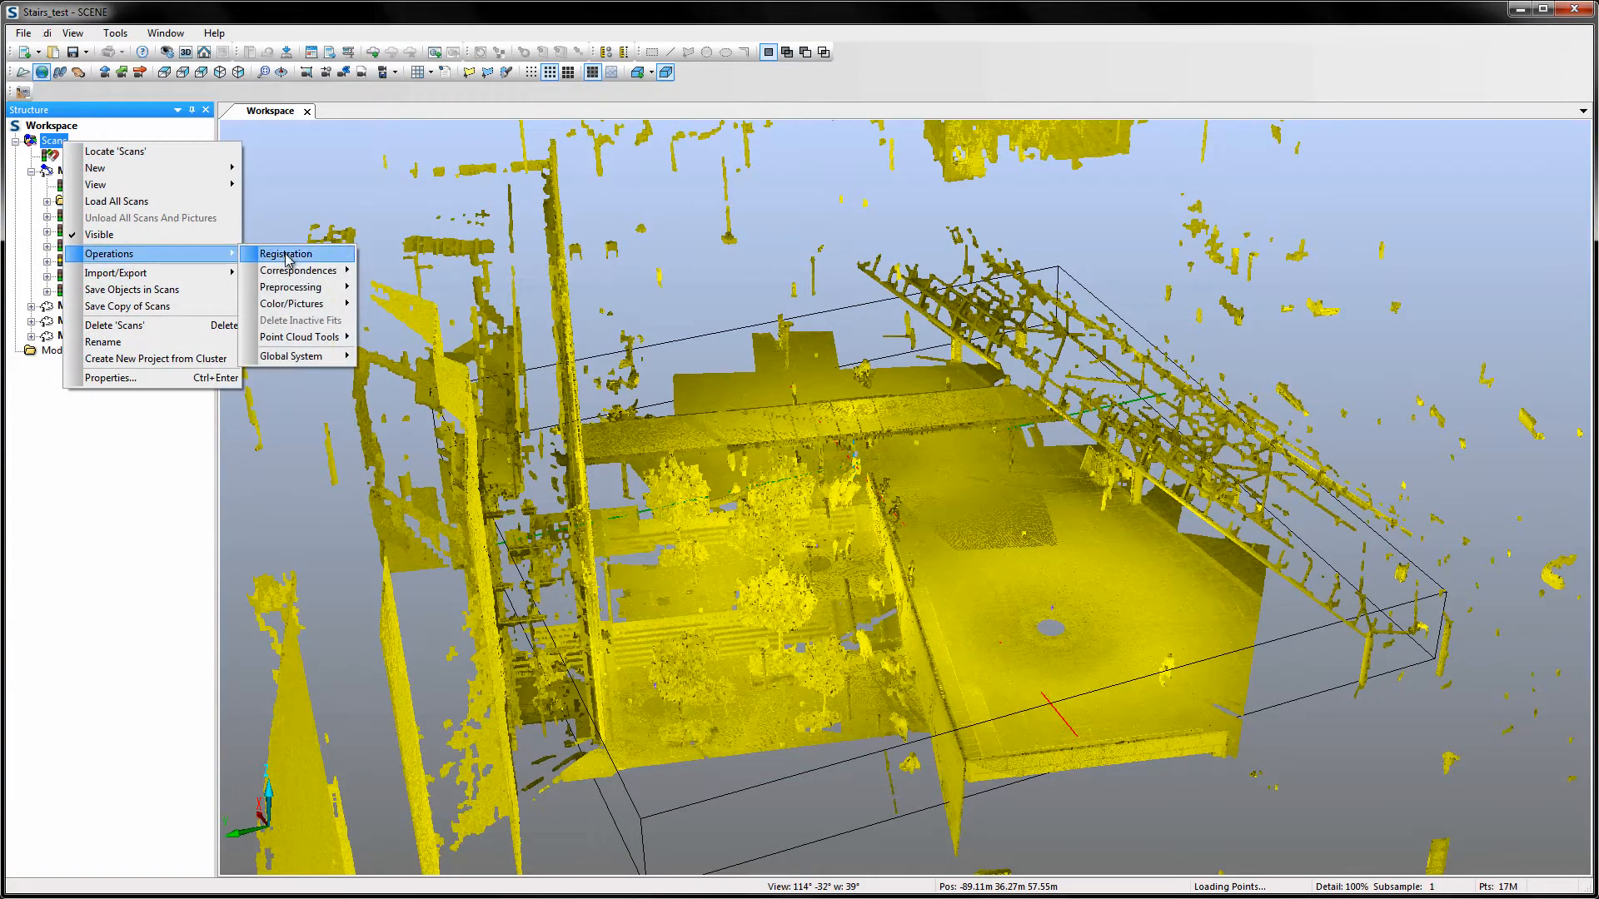
mouse_move(315, 305)
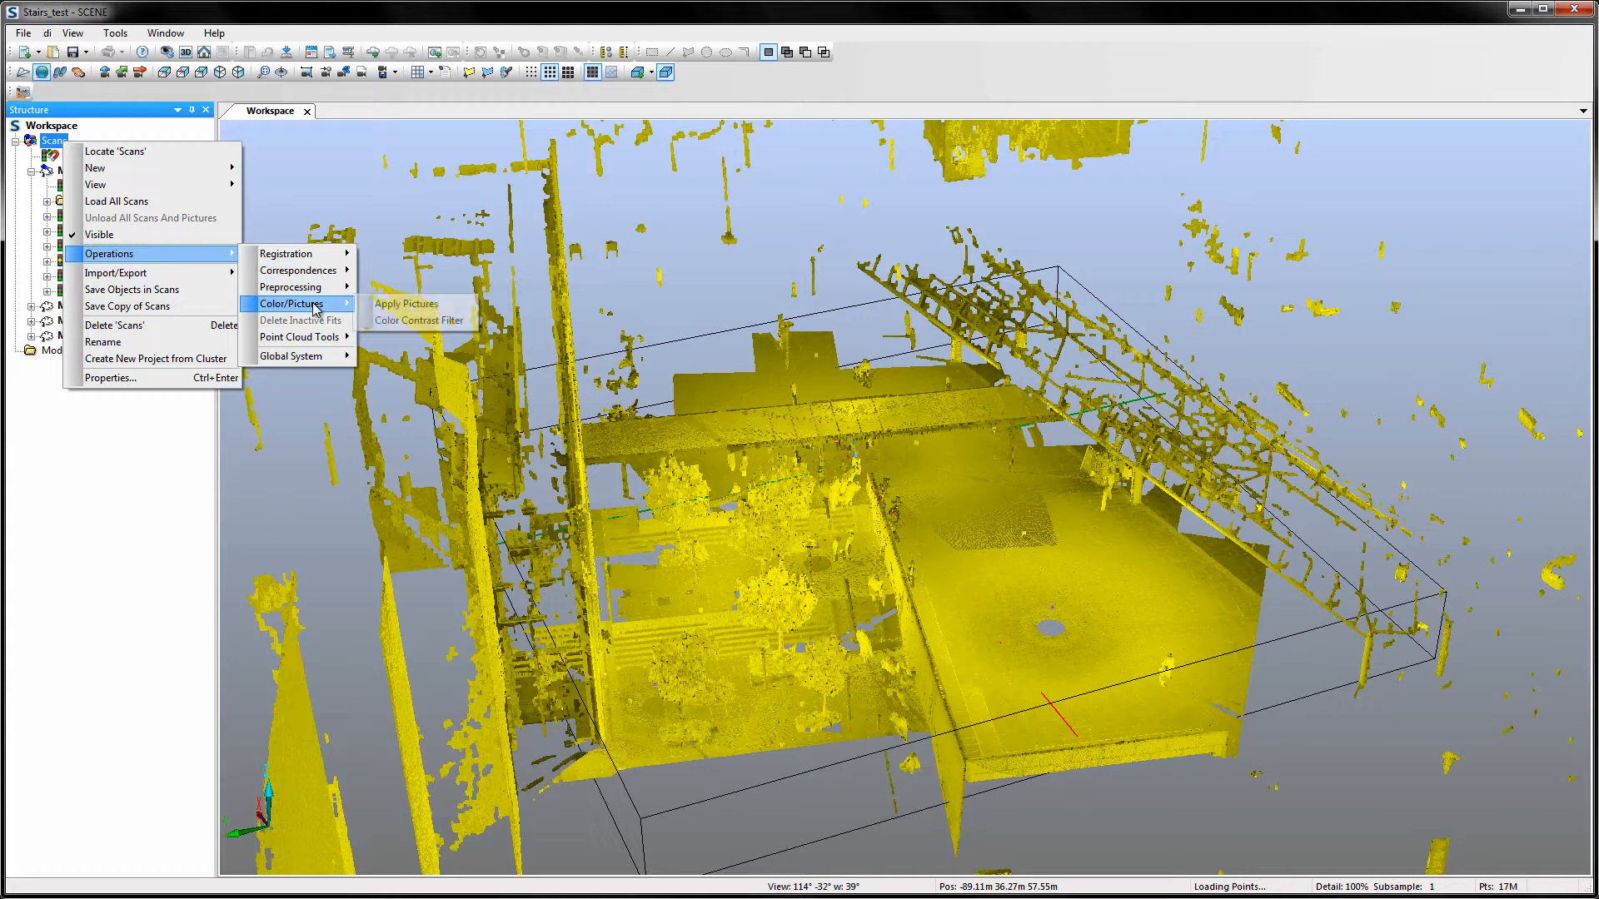
left_click(394, 307)
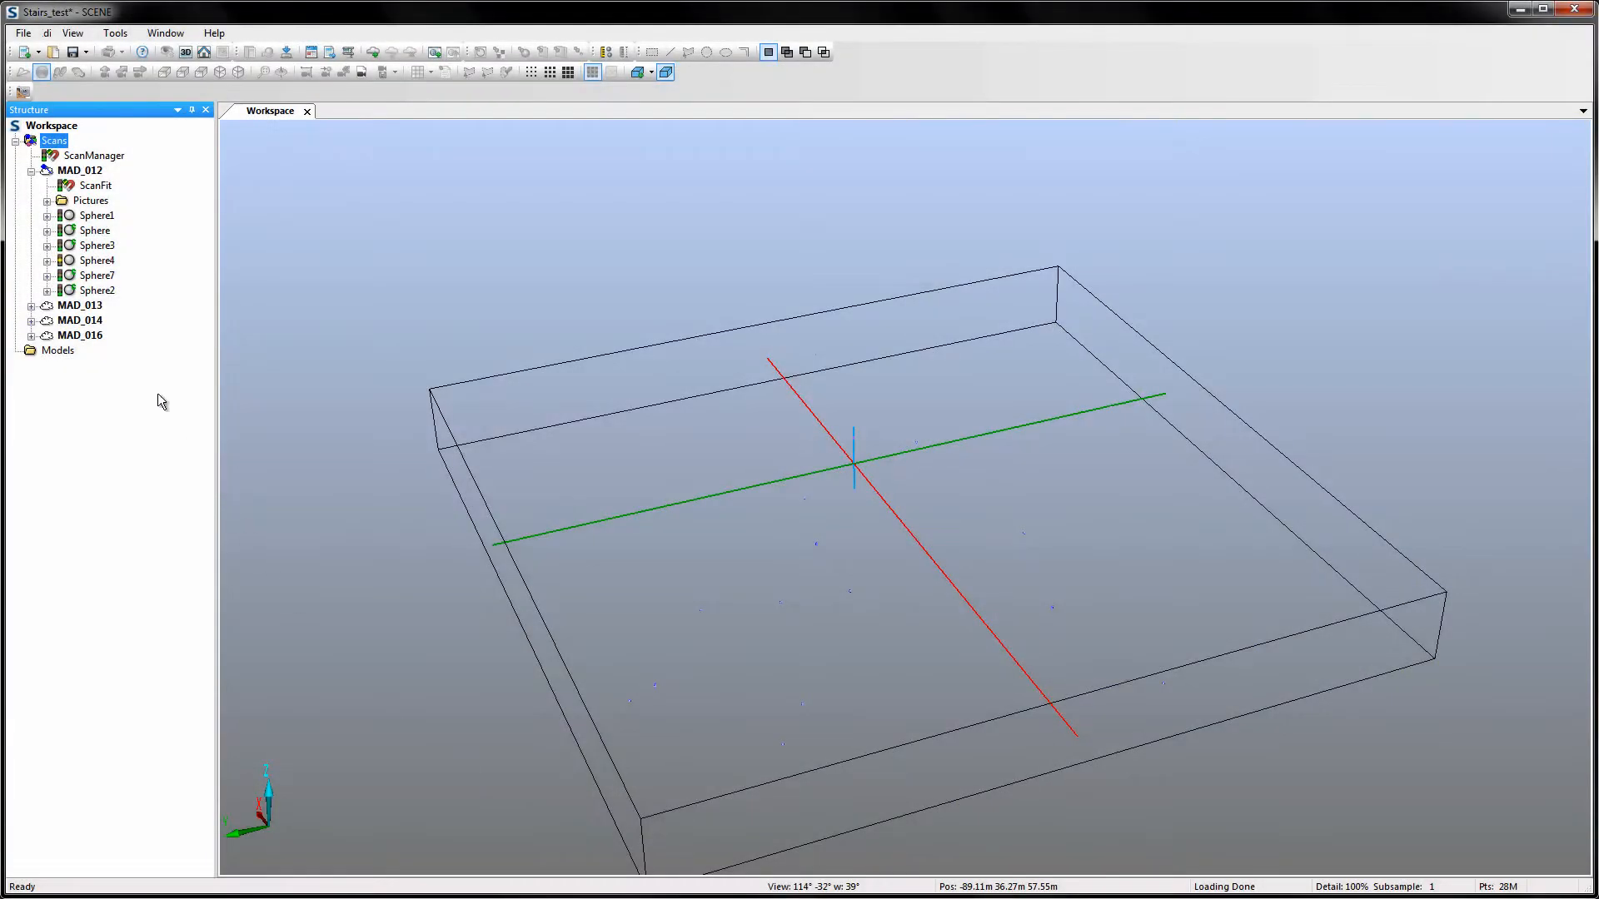
Load all scans of the Scans cluster and inspect the coloured point cloud around the stairs and retaining wall
right_click(51, 143)
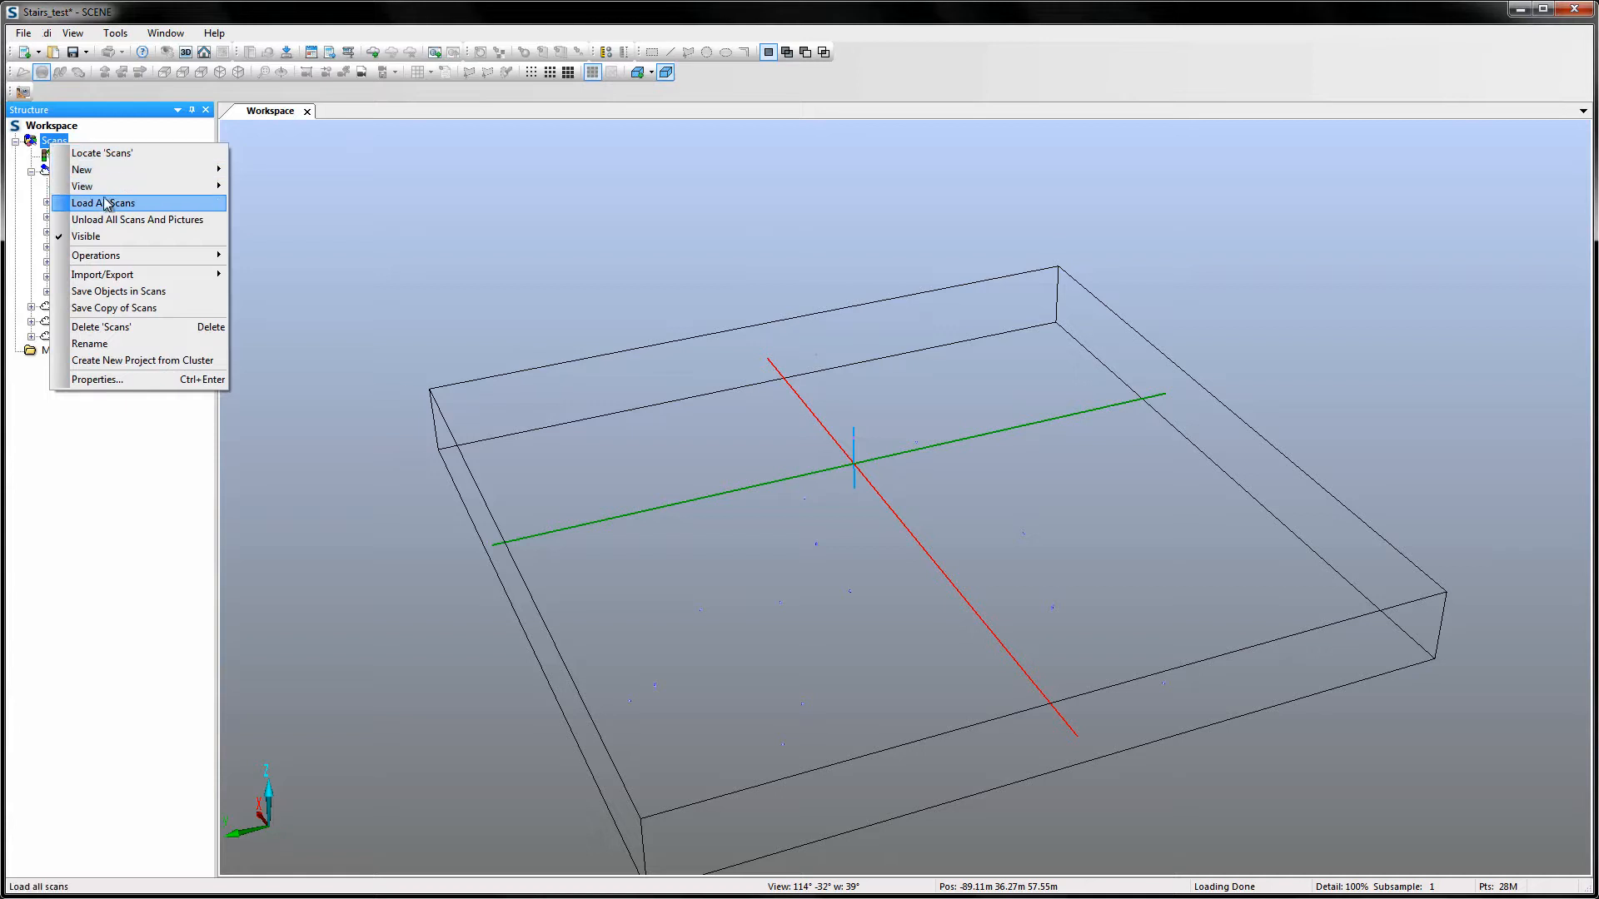
left_click(106, 203)
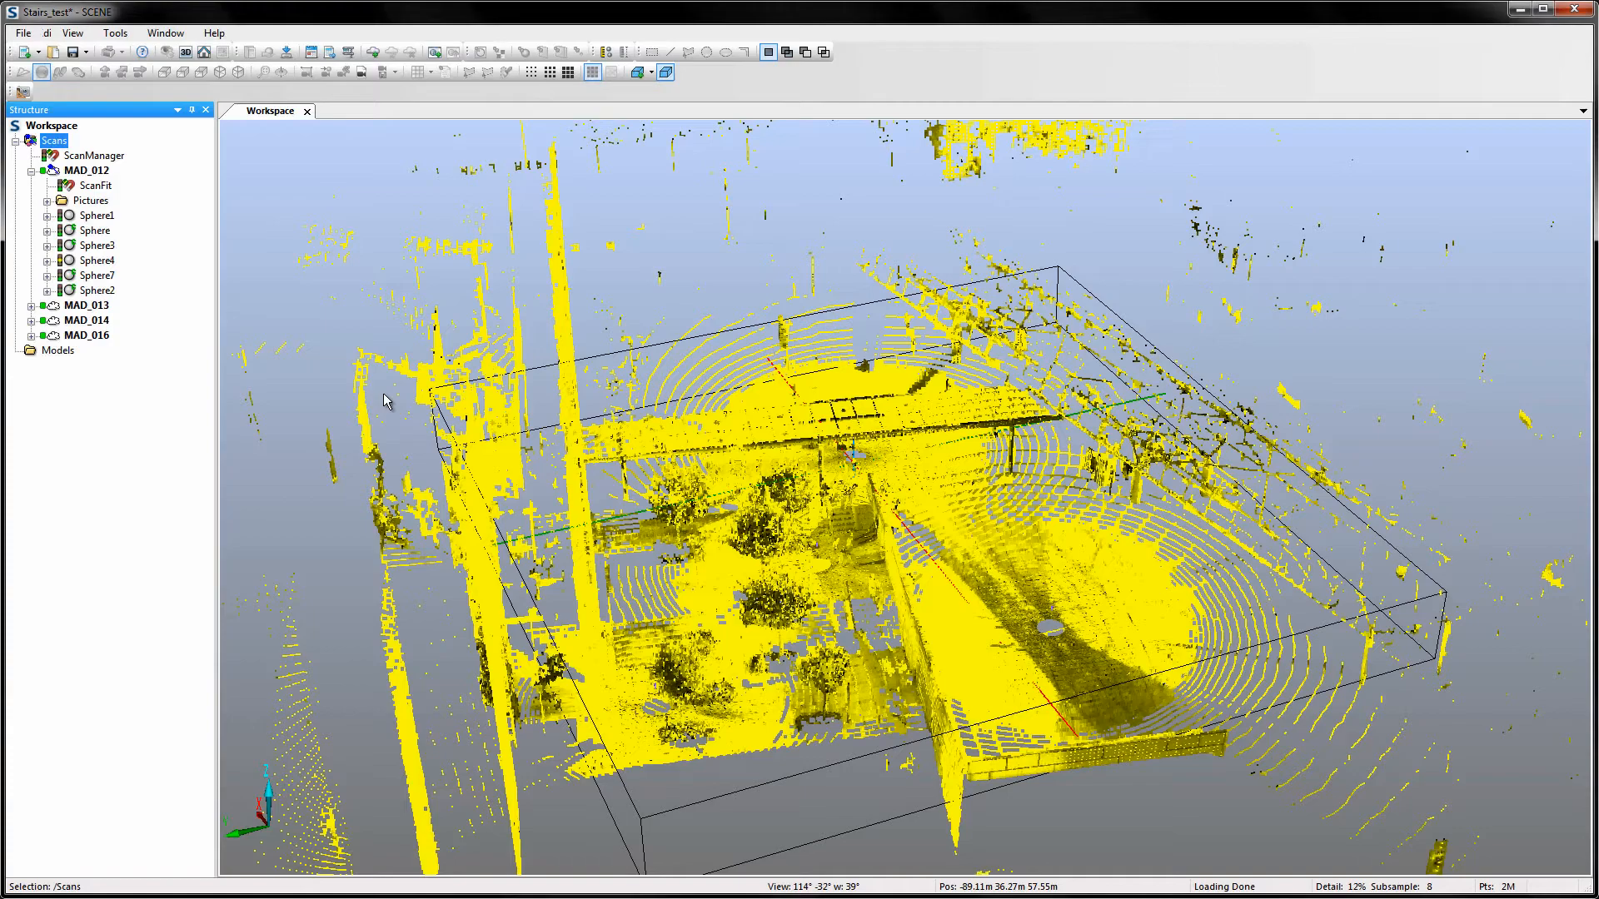
left_click(135, 481)
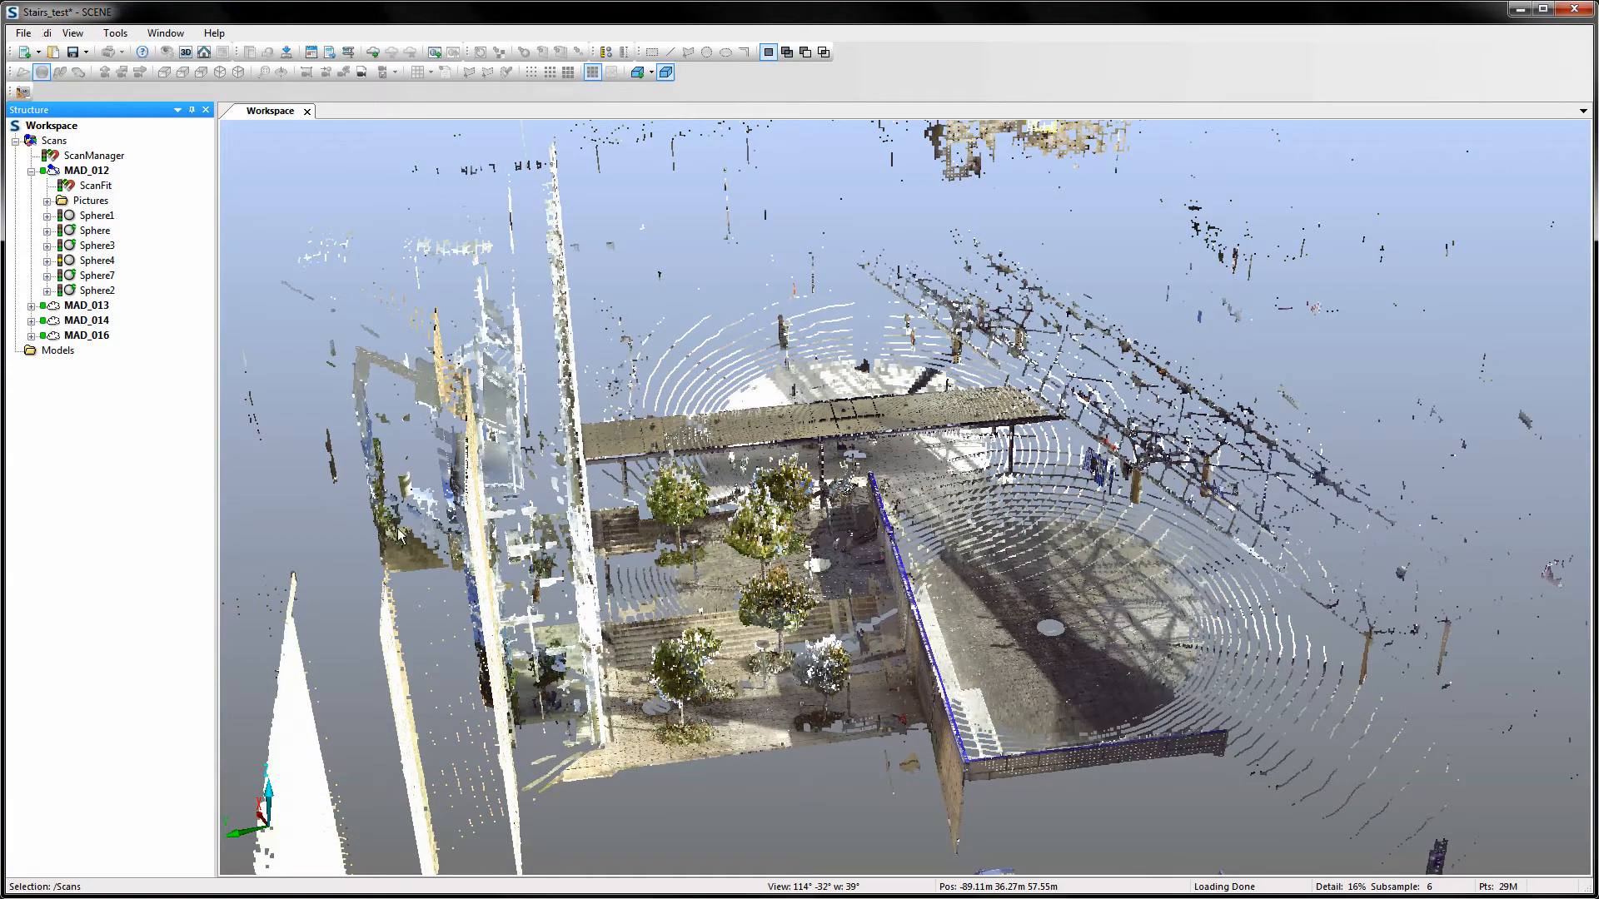
mouse_move(870, 565)
left_mouse_down()
mouse_move(790, 482)
mouse_move(792, 457)
mouse_move(842, 442)
mouse_move(862, 529)
mouse_move(834, 488)
mouse_move(790, 696)
mouse_move(721, 646)
left_mouse_up()
scroll(843, 526, "up", 10)
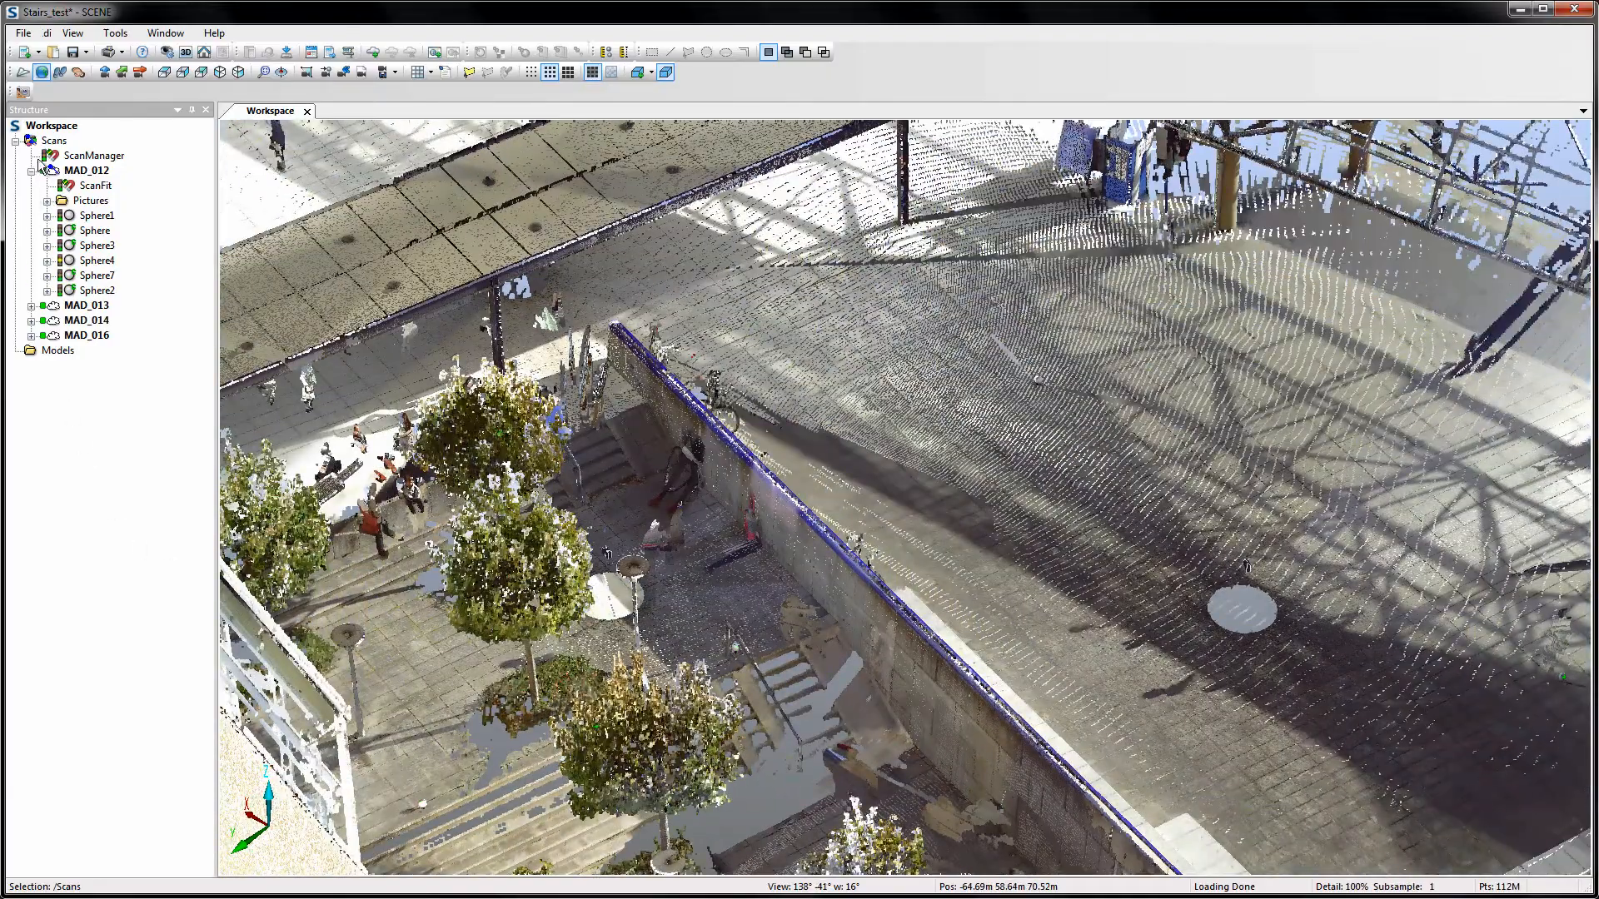
Export the full scan points of the Scans cluster in Pointools POD format as Stairs on the Data (I:) drive
right_click(49, 141)
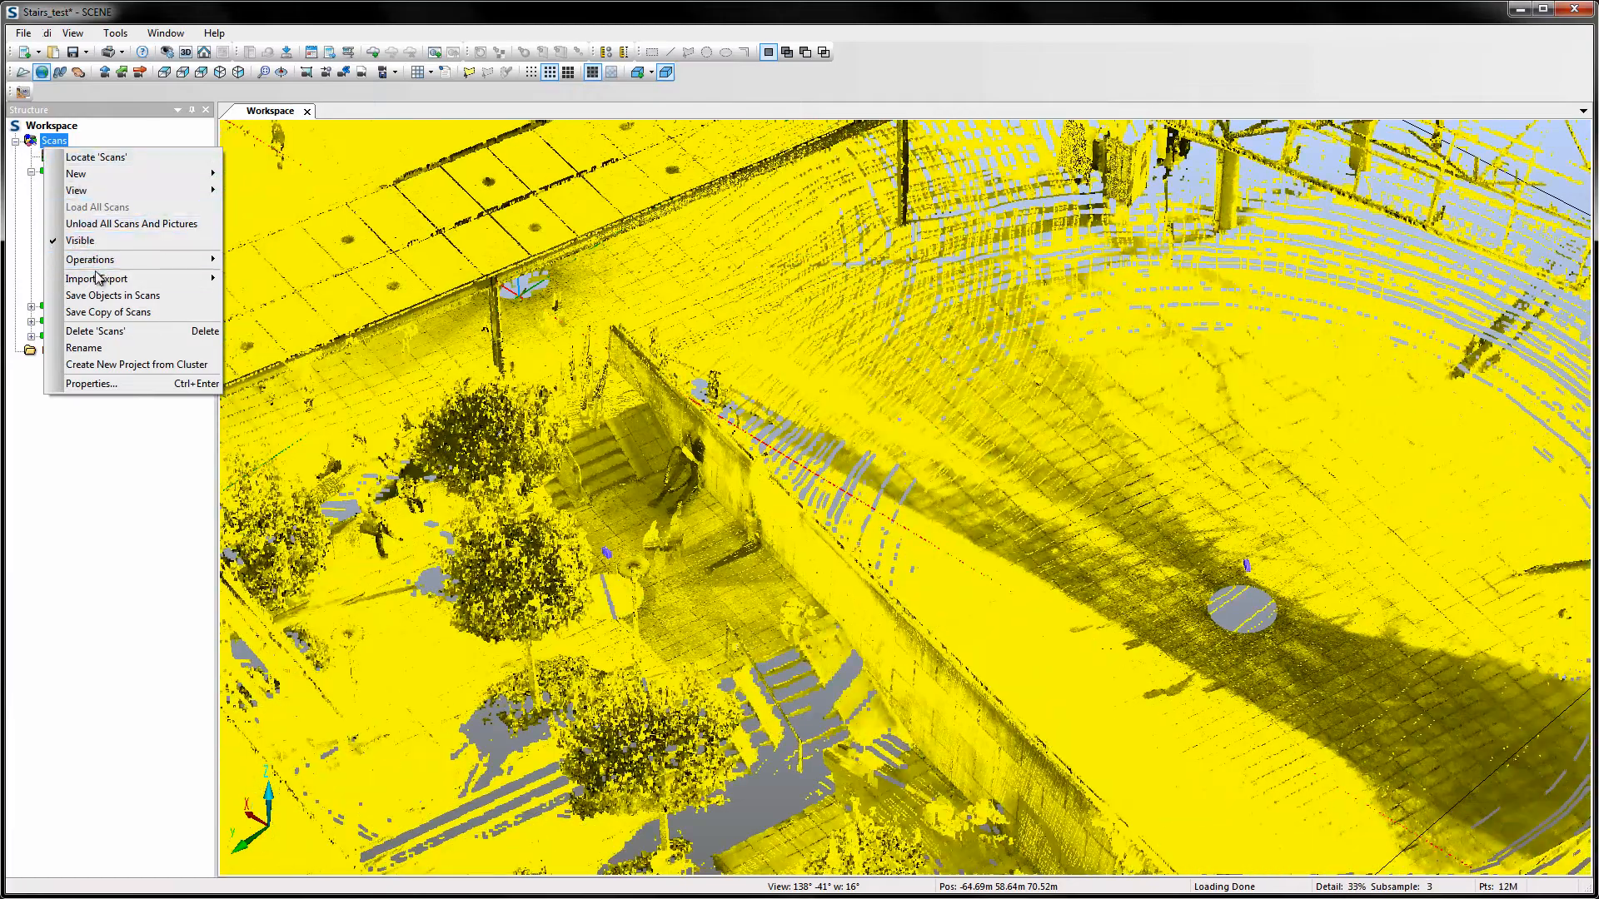
mouse_move(98, 280)
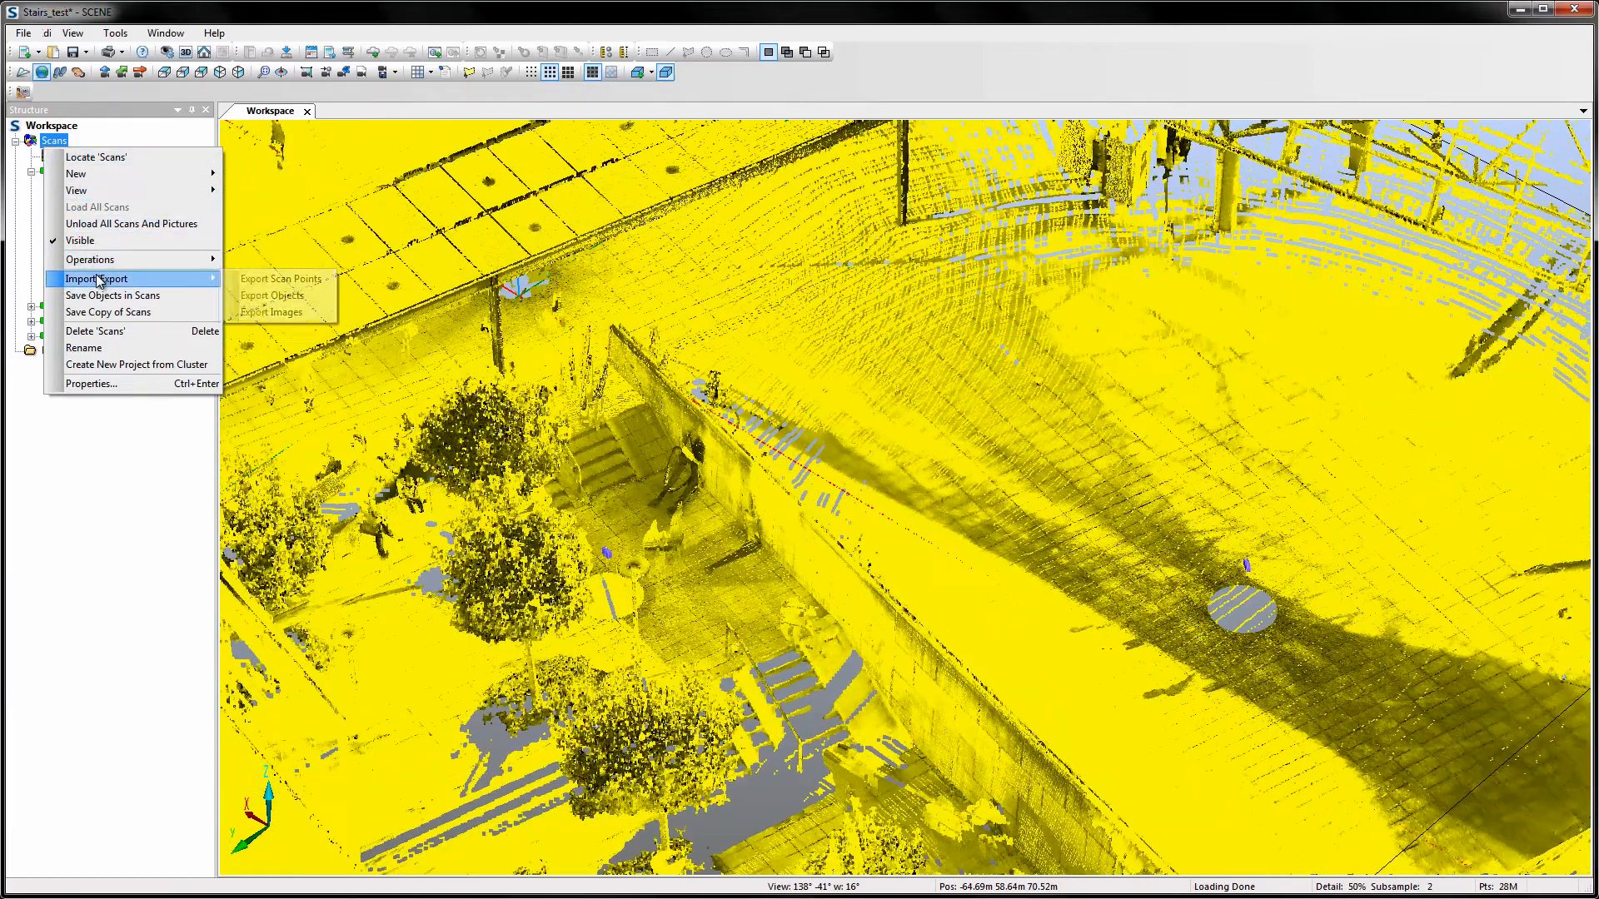
left_click(267, 281)
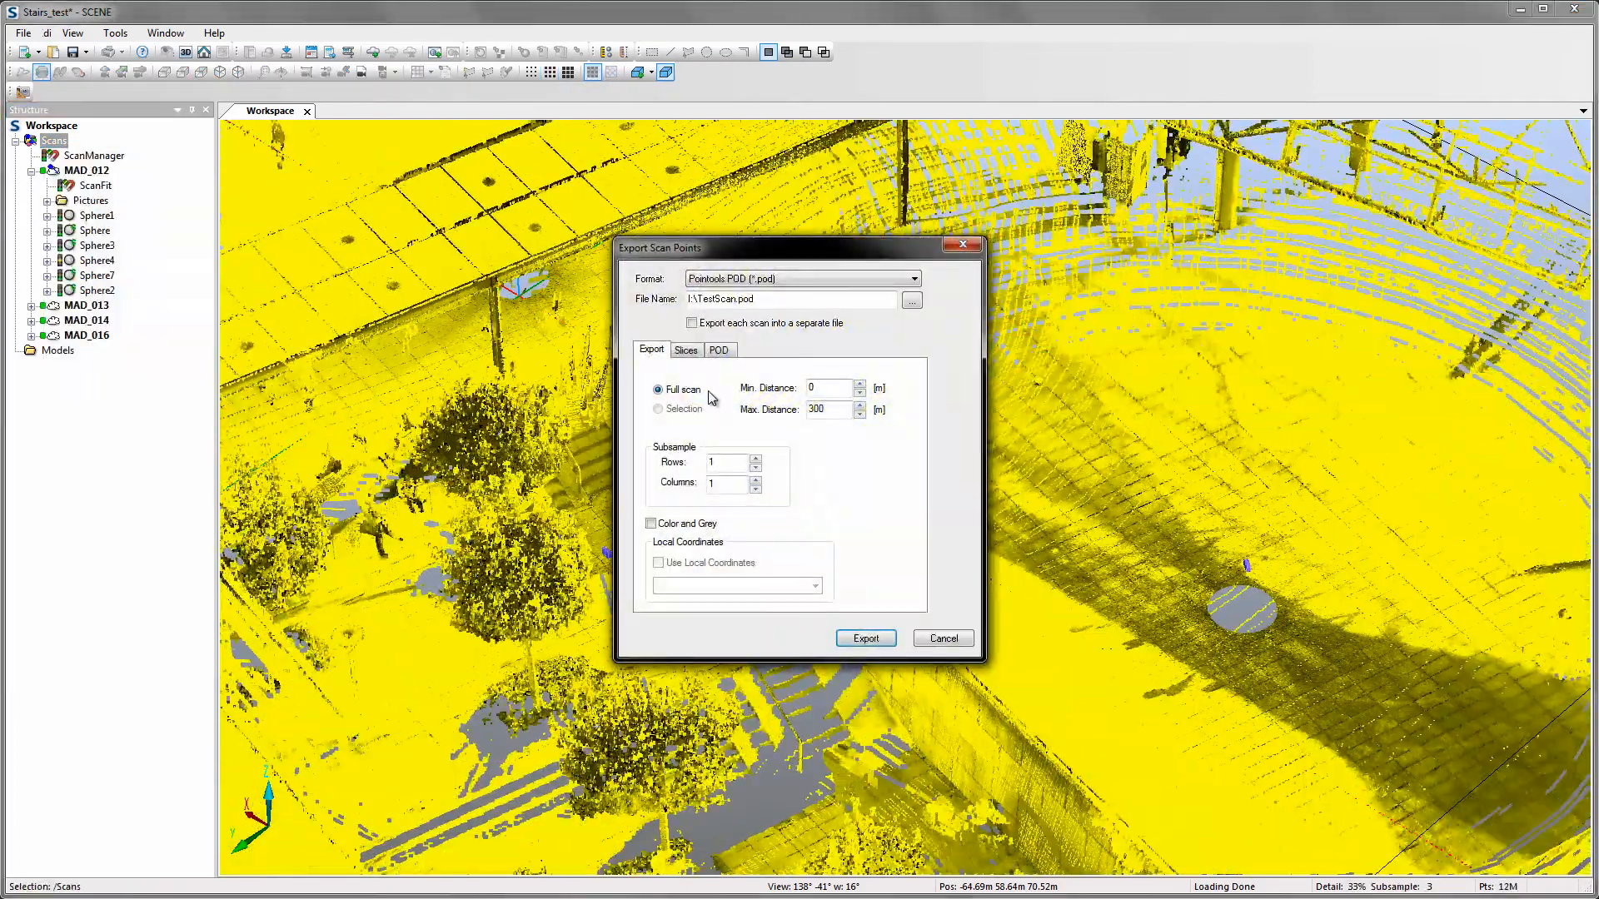
left_click(912, 299)
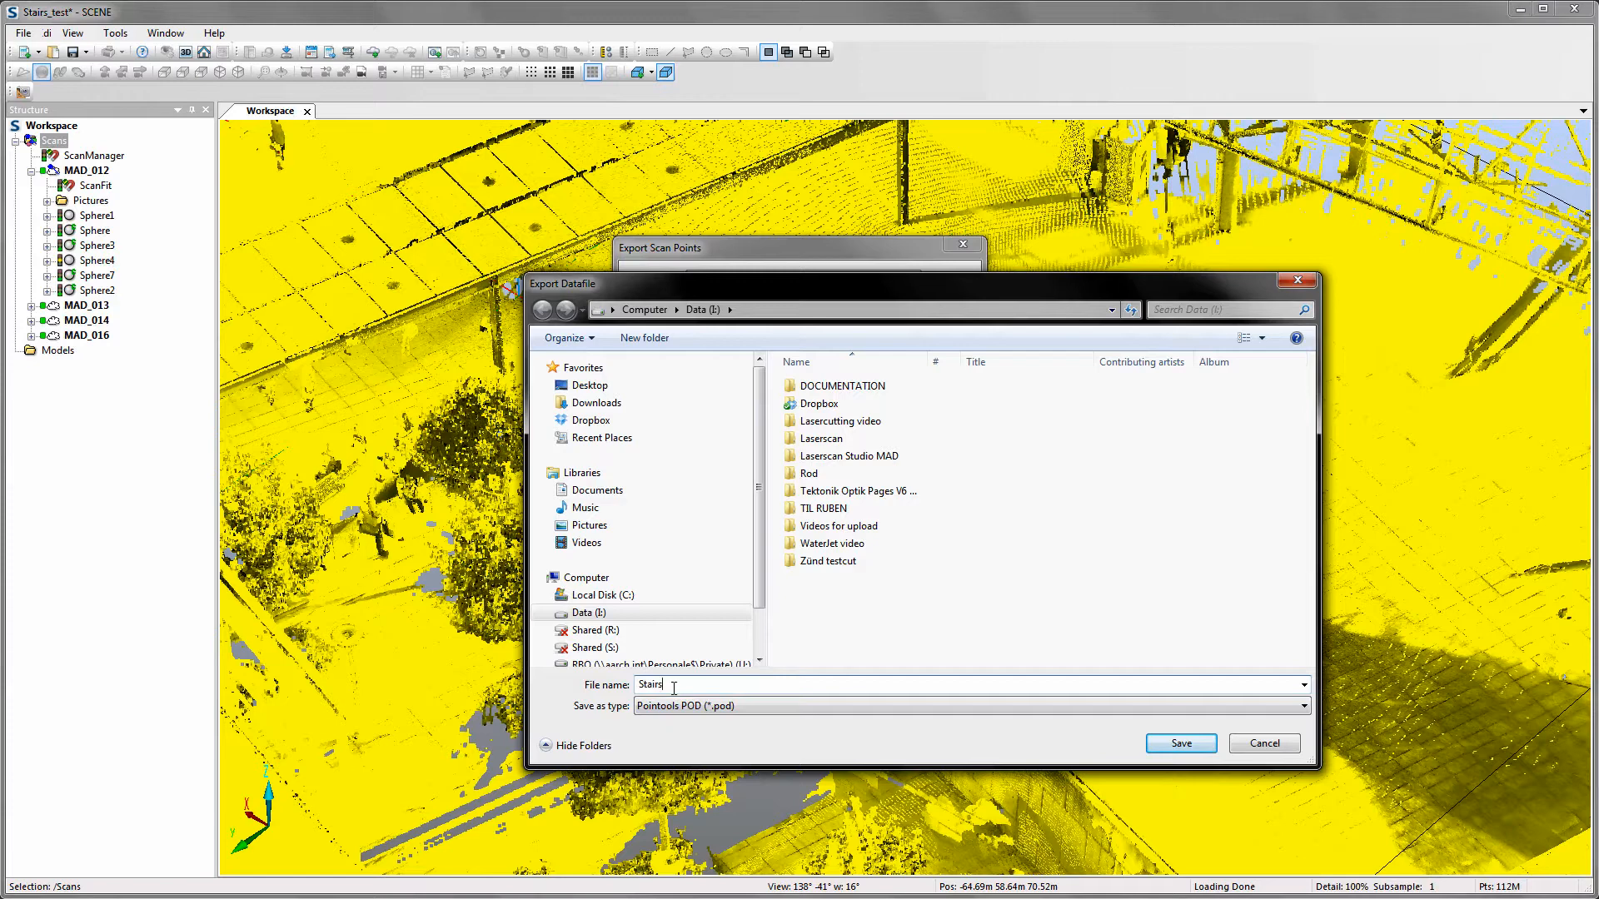
type("Stairs")
key("Return")
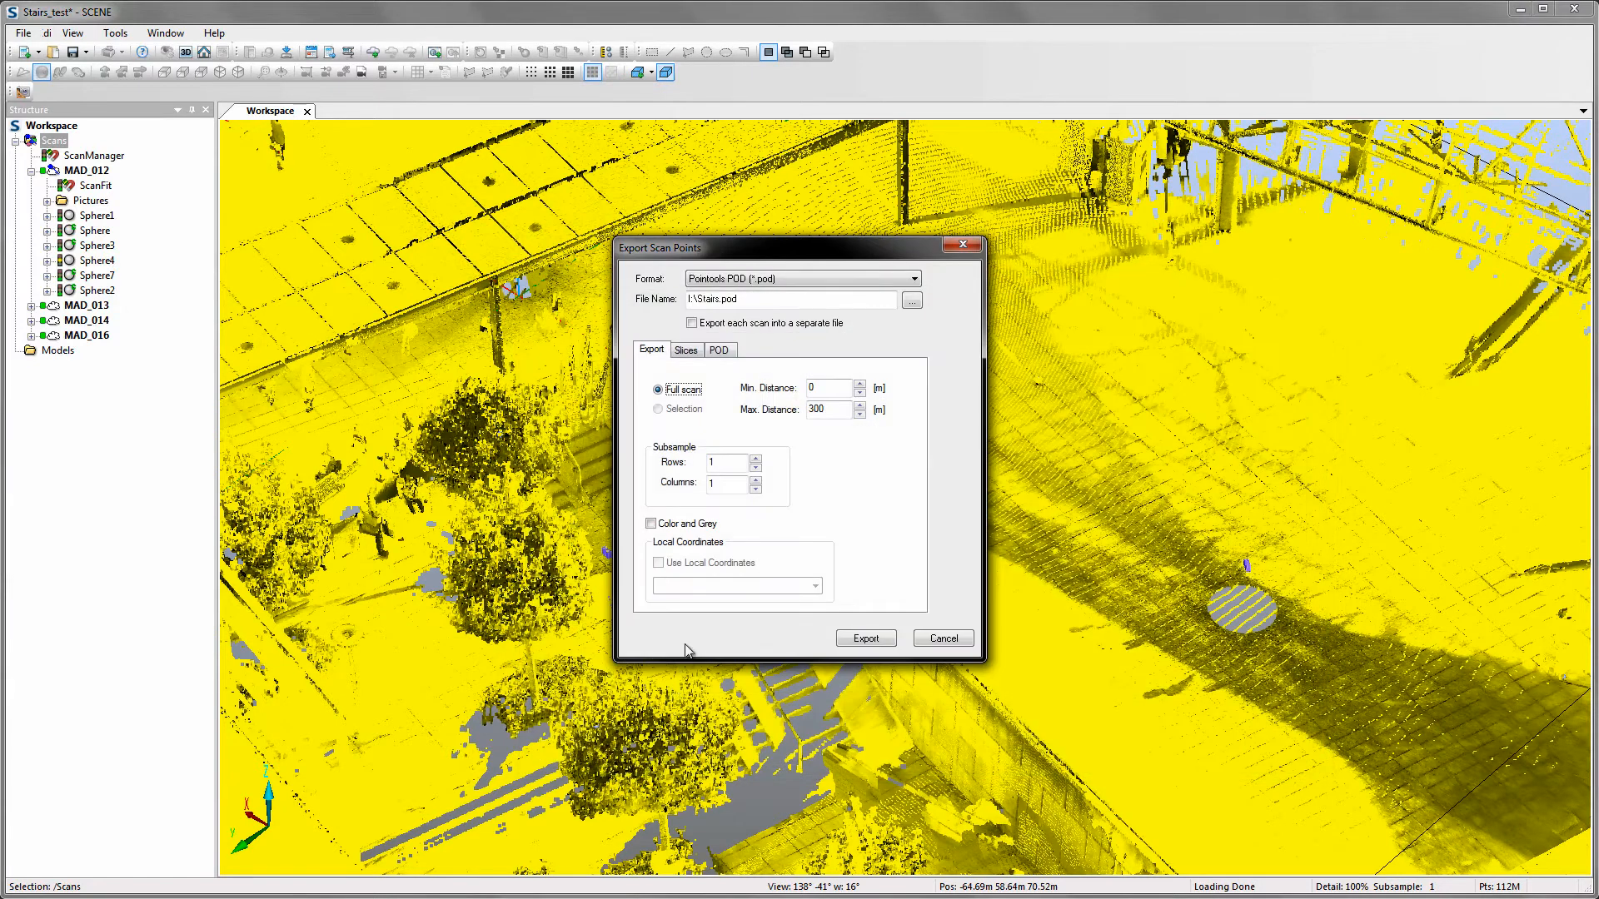
left_click(865, 638)
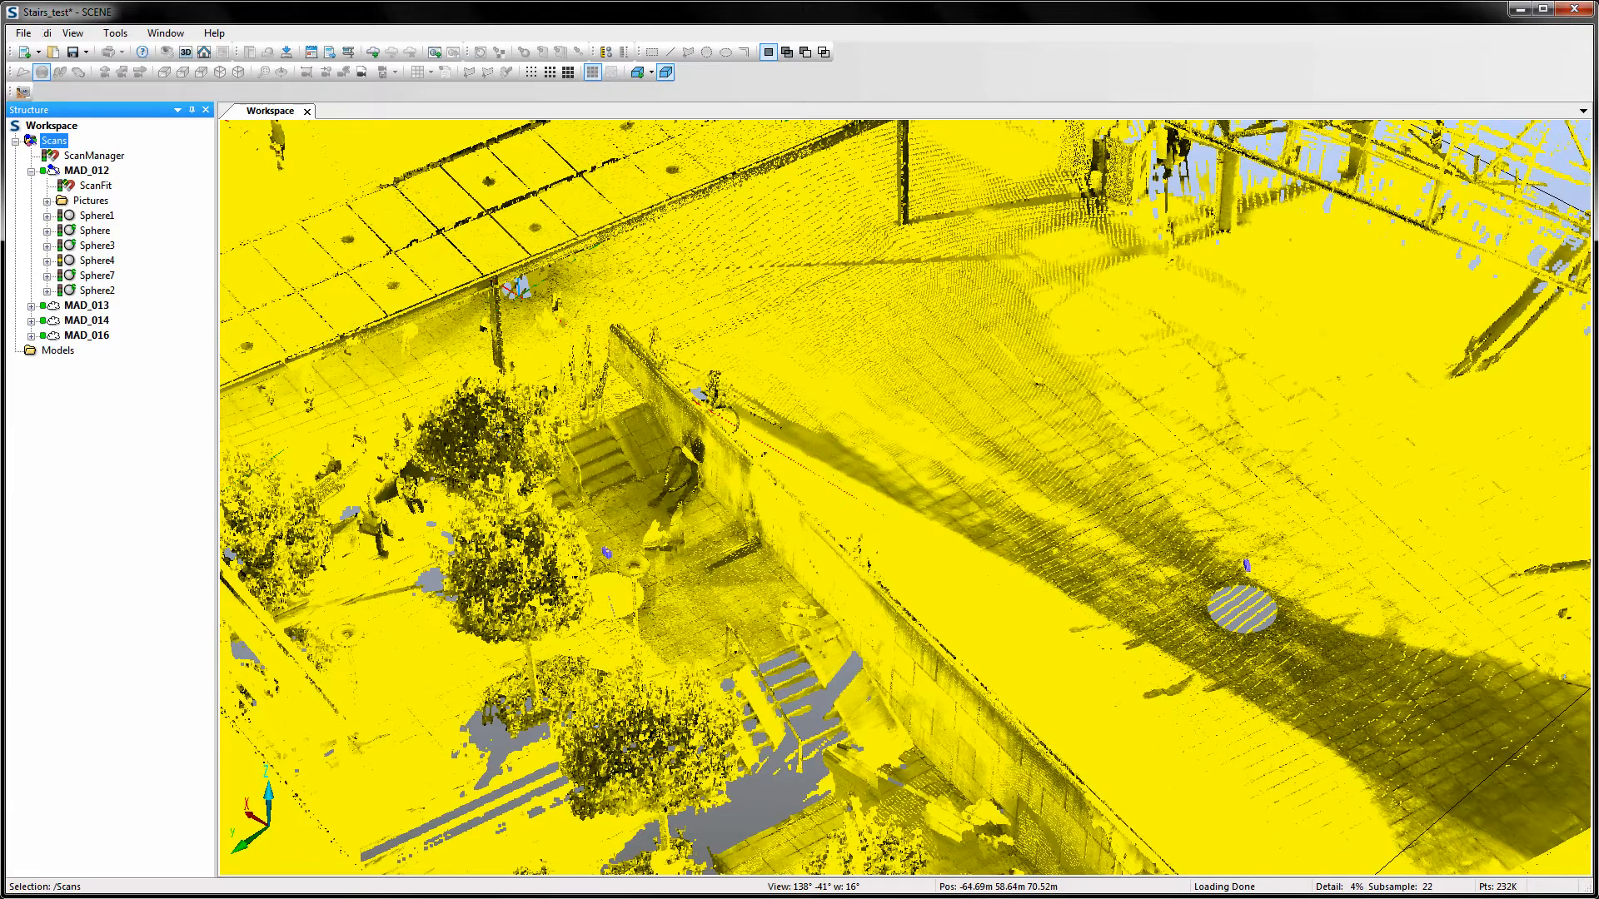
Switch to Windows Explorer and check the details of the exported Stairs.pod on the Data (I:) drive
key("super+e")
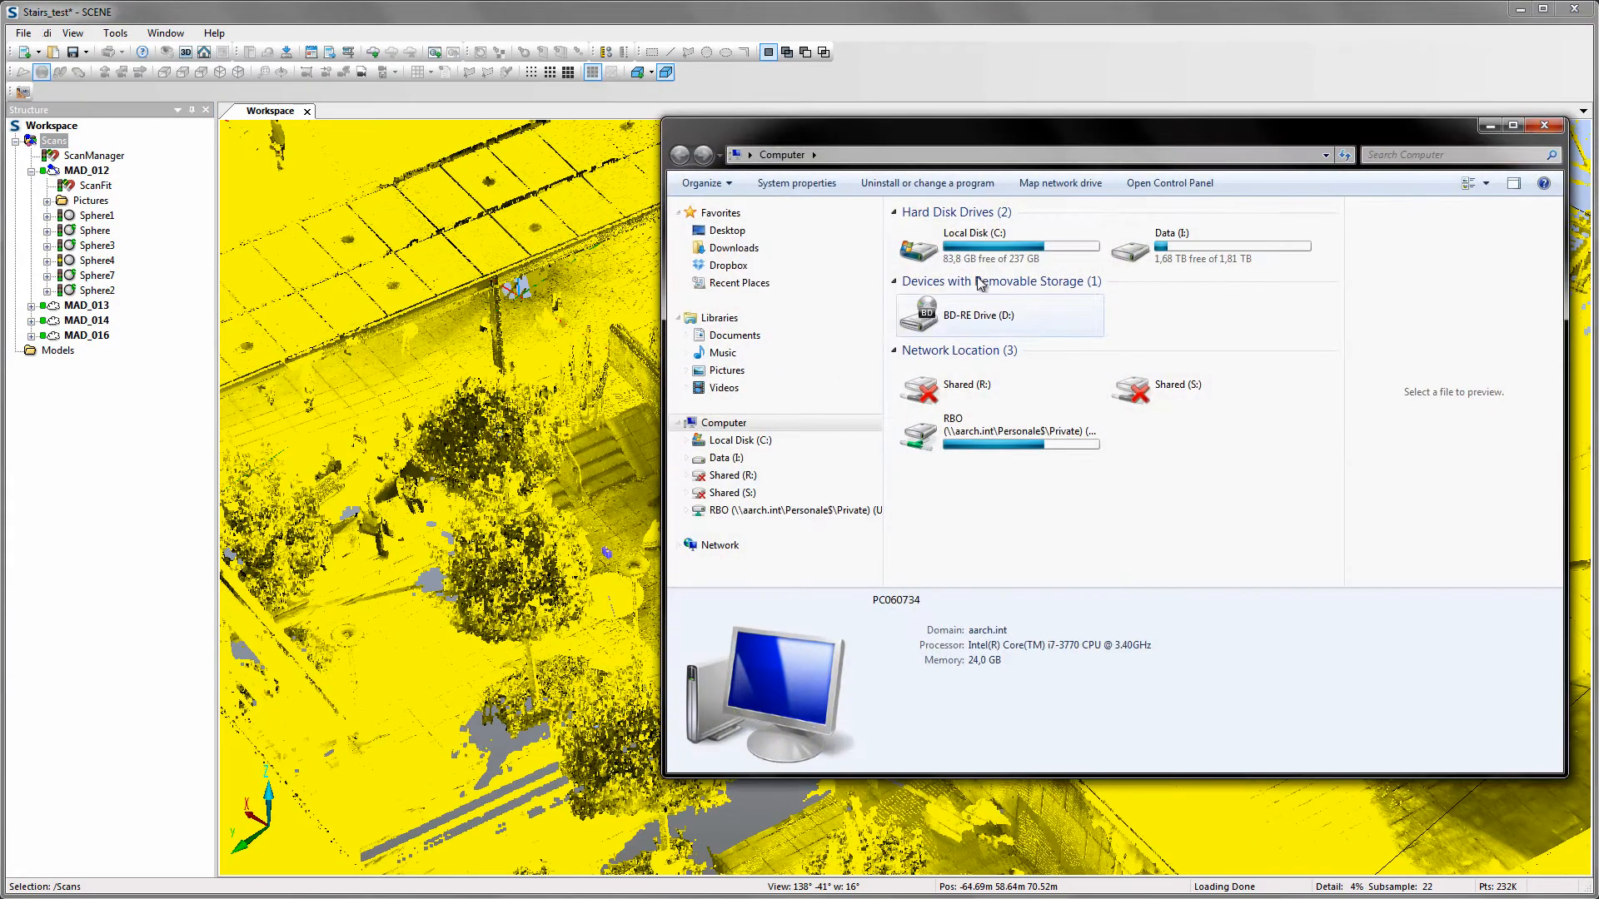
double_click(1120, 246)
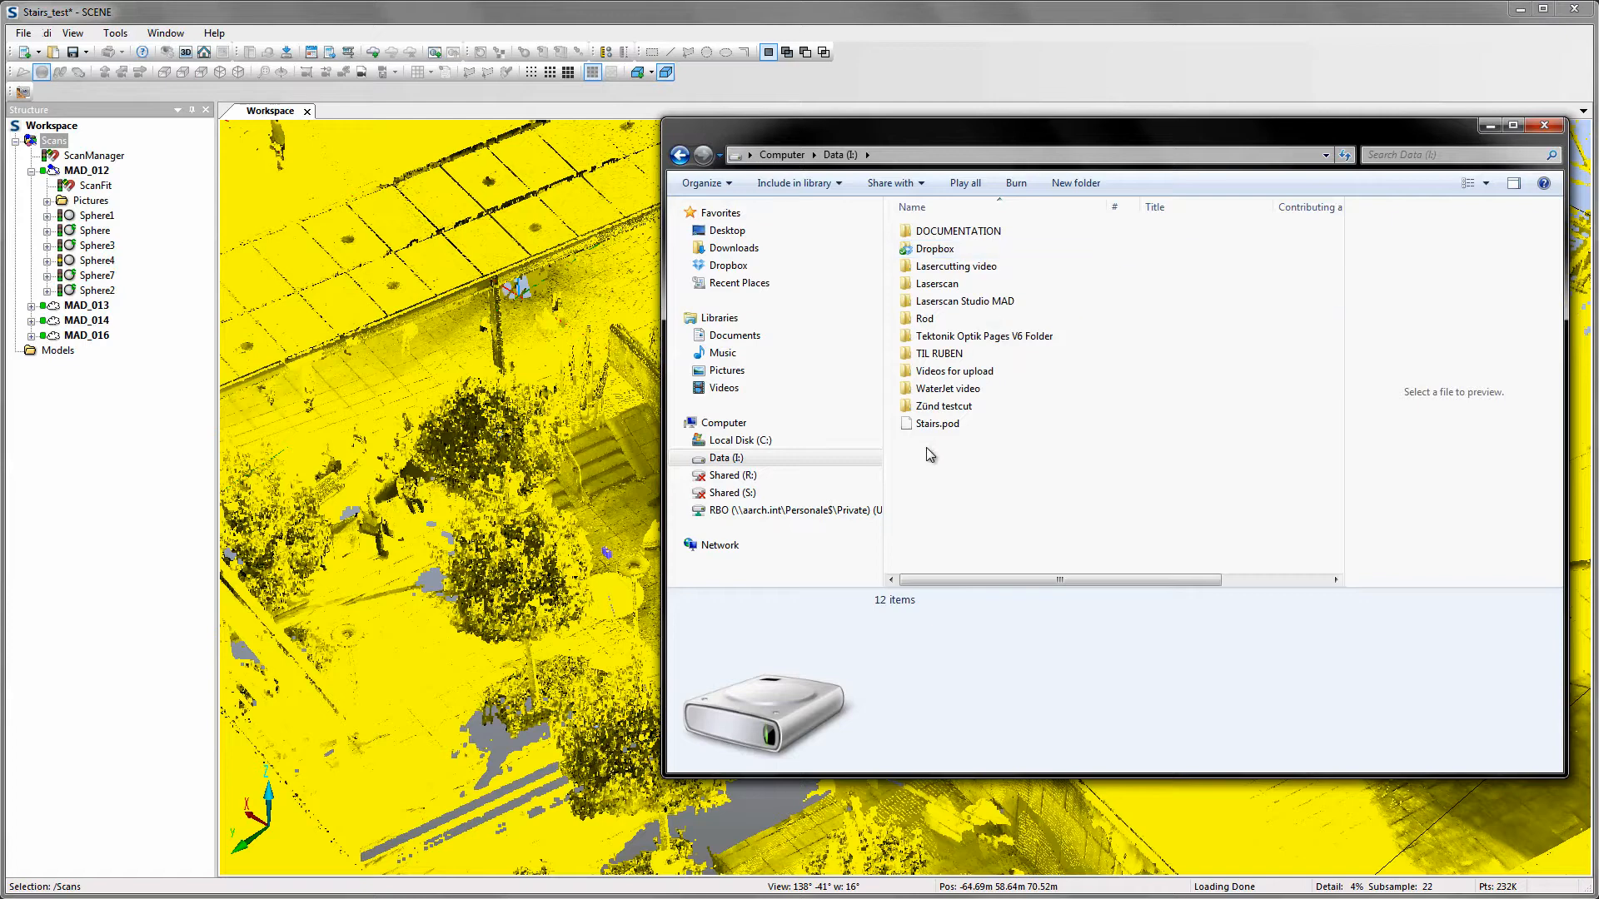
left_click(919, 430)
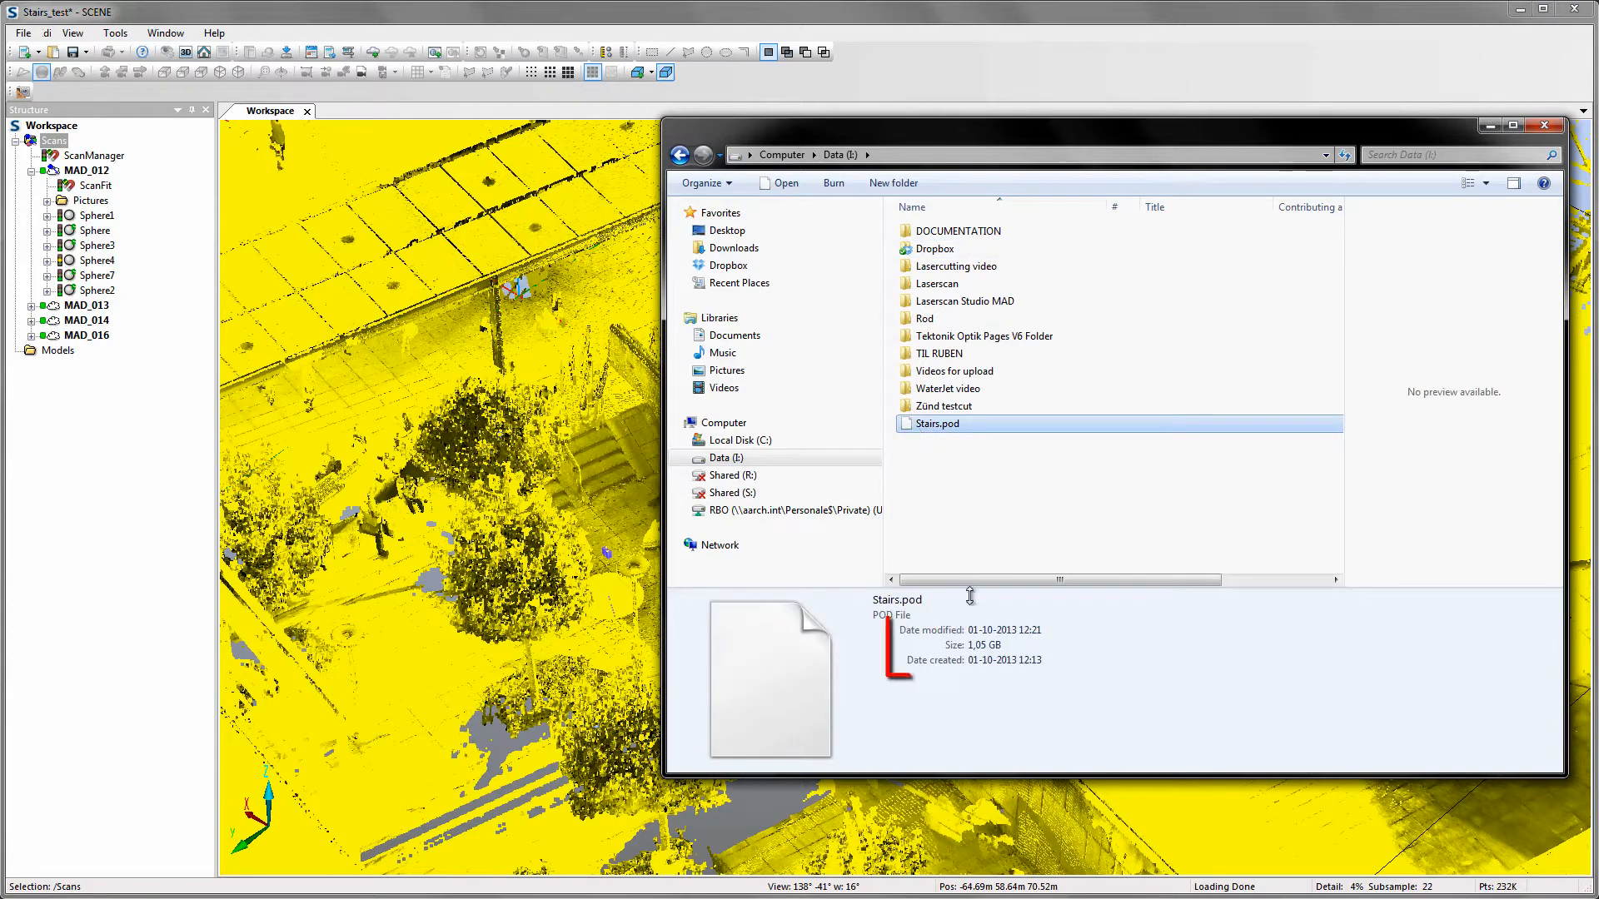